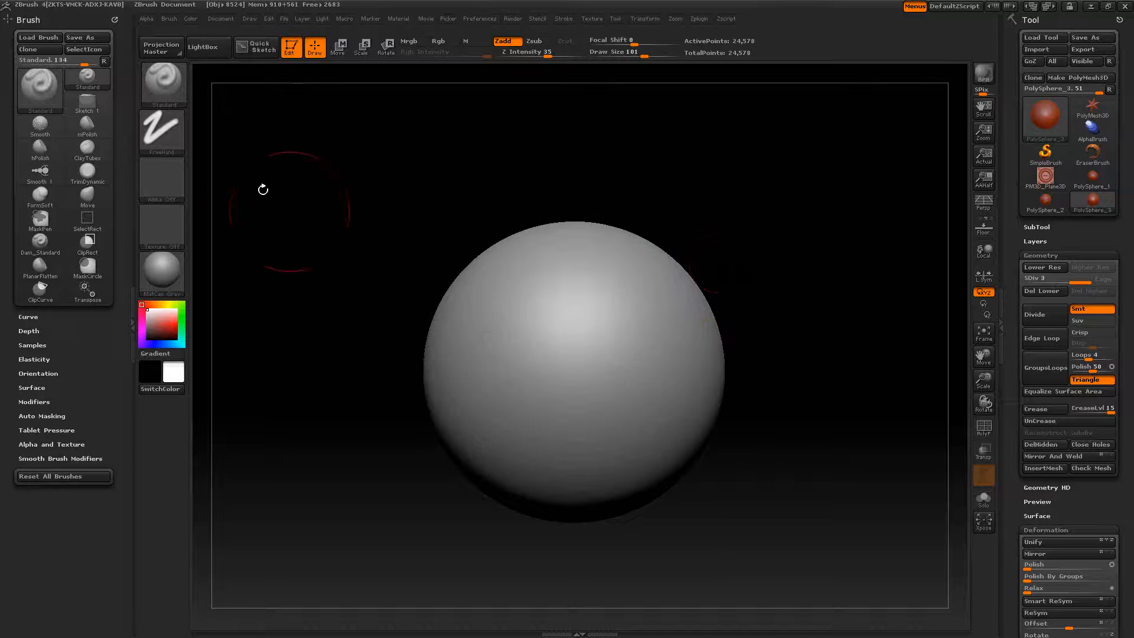
- Set the Standard brush's stroke to DragRect and load the concentric-ring alpha
left_click(168, 136)
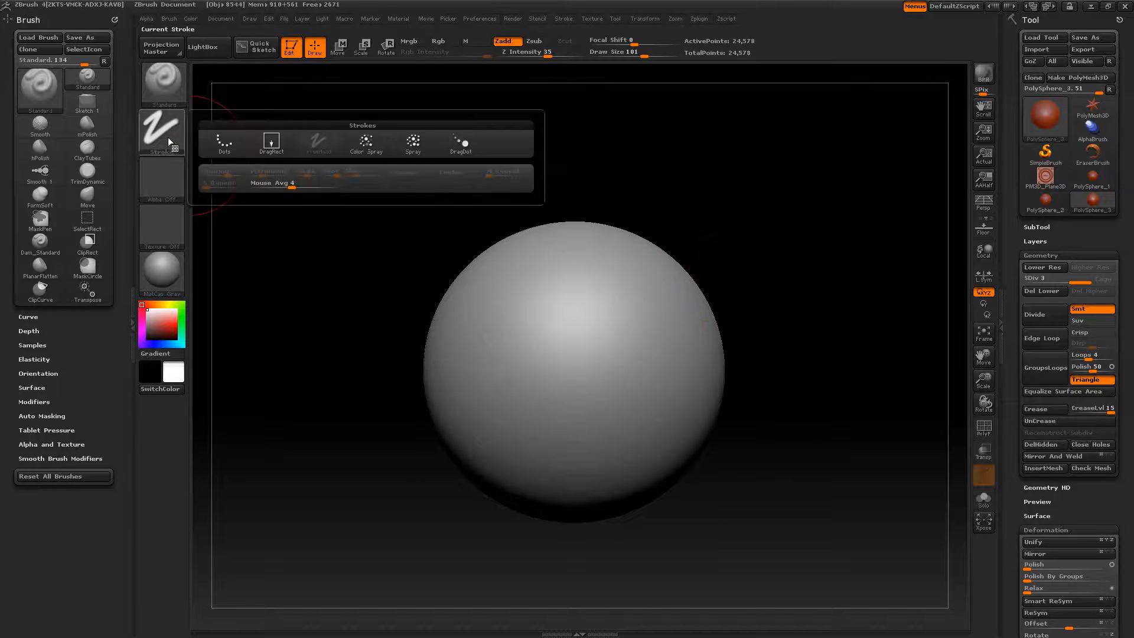
left_click(157, 137)
left_click(268, 143)
left_click(165, 189)
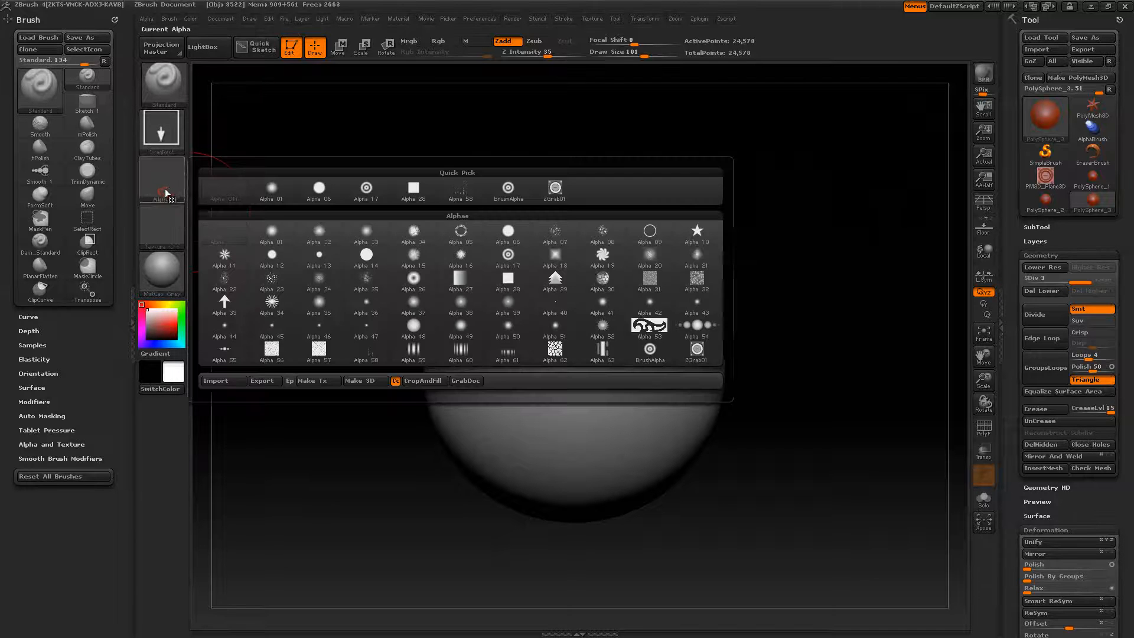
left_click(367, 189)
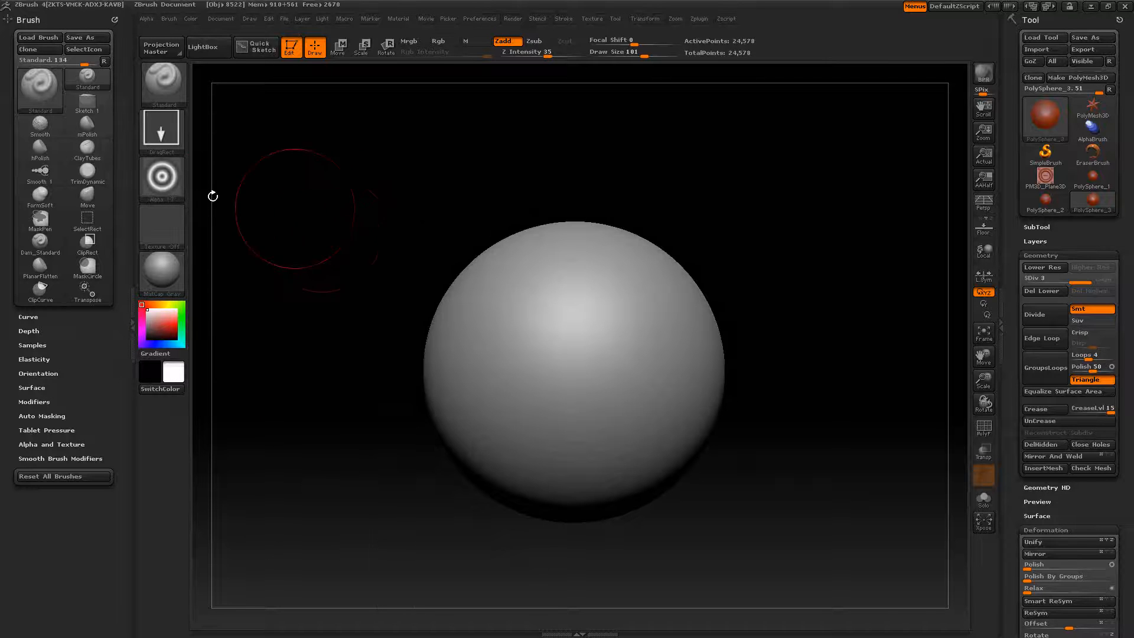
left_click(161, 177)
left_click(461, 232)
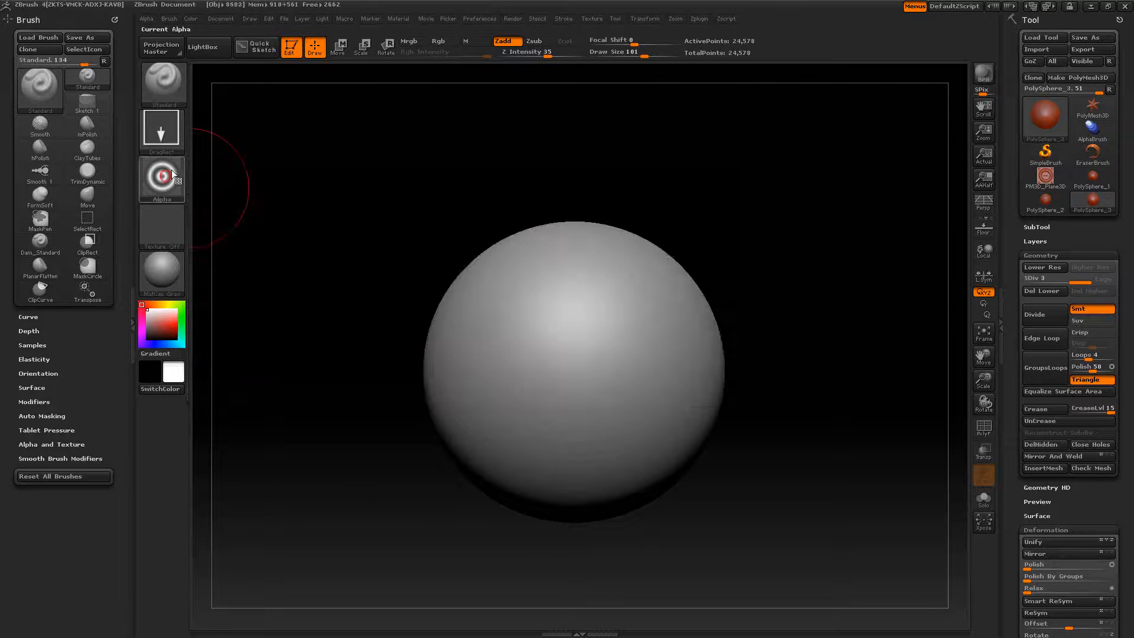
left_click(169, 172)
- Stamp ring details on the sphere and subdivide it to level 6
left_click_drag(588, 377, 591, 392)
key("ctrl+d")
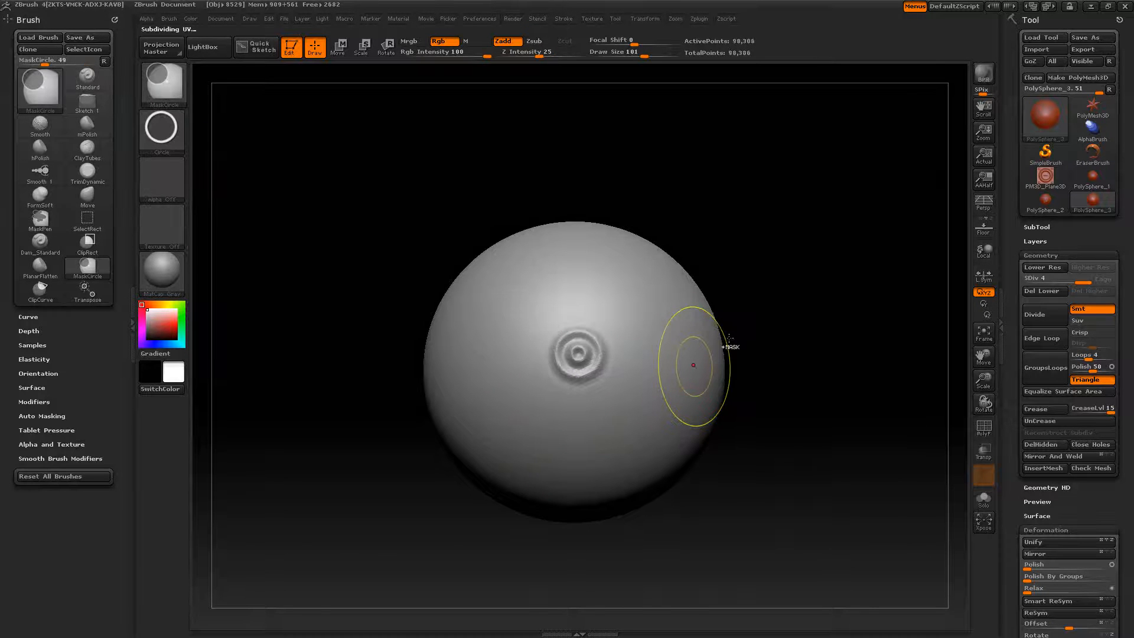
key("ctrl+d")
mouse_move(805, 284)
left_mouse_down()
mouse_move(634, 377)
mouse_move(663, 387)
left_mouse_up()
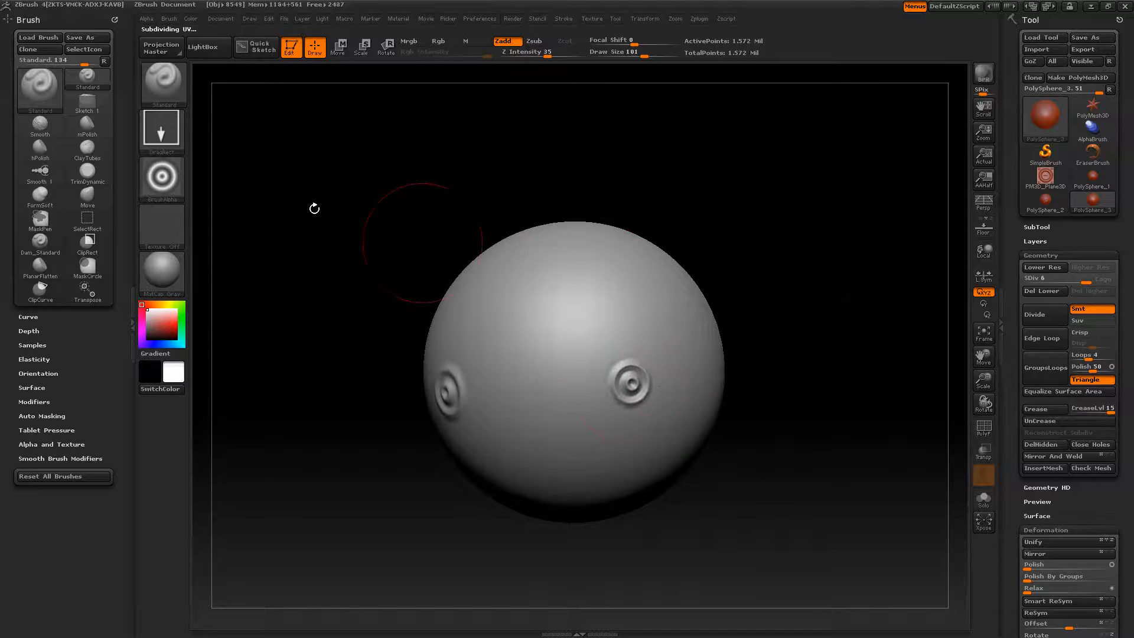
- Switch the stroke to DragDot and place ring stamps on the front of the sphere
left_click(172, 131)
left_click(460, 143)
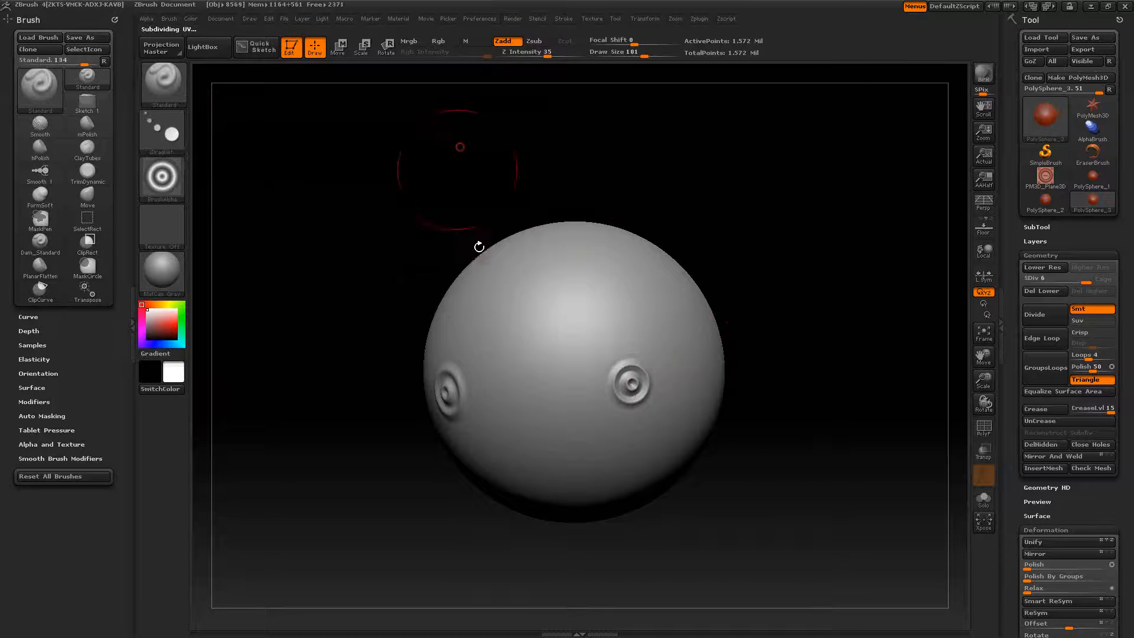
mouse_move(509, 298)
left_mouse_down()
mouse_move(533, 323)
mouse_move(625, 336)
left_mouse_up()
left_click_drag(794, 266, 727, 303)
left_click_drag(625, 348, 619, 396)
- Undo the last three actions and place a ring stamp on the sphere's upper front
key("ctrl+z")
key("ctrl+z")
key("ctrl+z")
mouse_move(558, 310)
left_mouse_down()
mouse_move(544, 291)
mouse_move(553, 326)
left_mouse_up()
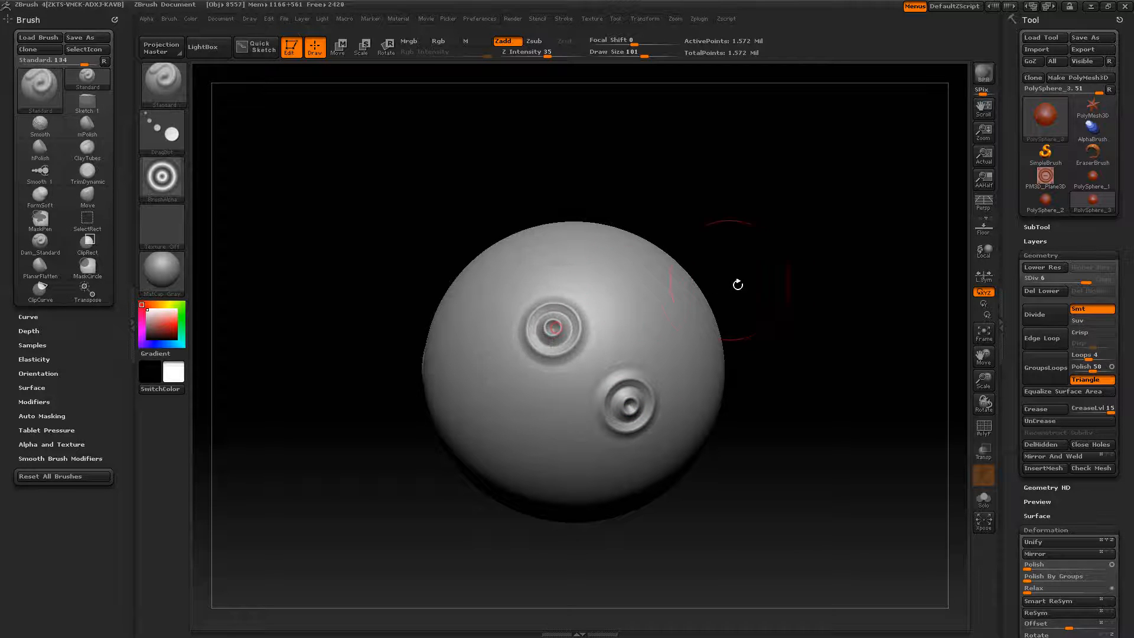
- Stamp further DragDot rings around the upper part of the sphere, undoing unwanted placements
left_click_drag(636, 271, 629, 265)
left_click_drag(751, 228, 824, 214)
key("ctrl+z")
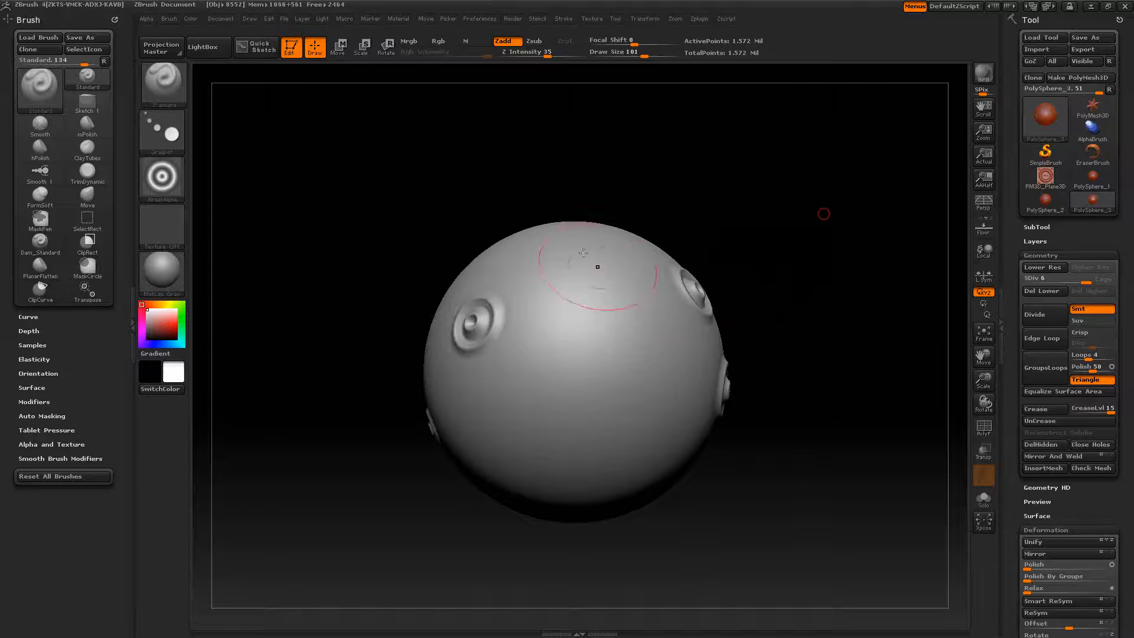
left_click_drag(582, 255, 606, 306)
left_click_drag(805, 296, 797, 228)
key("ctrl+z")
left_click(180, 168)
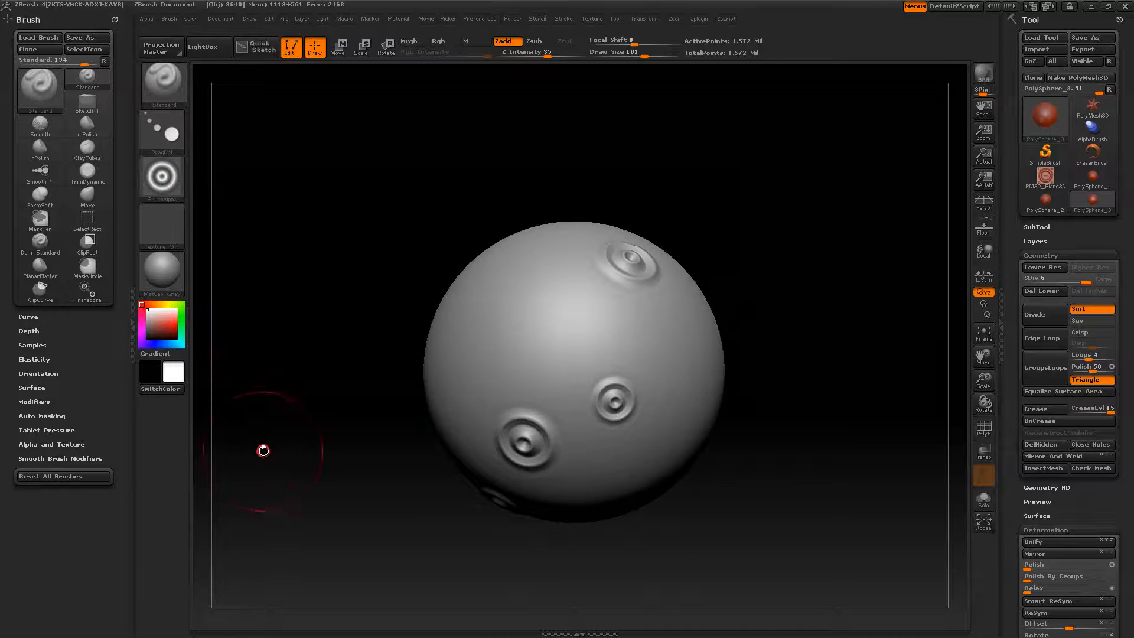
left_click_drag(758, 405, 768, 336, "alt")
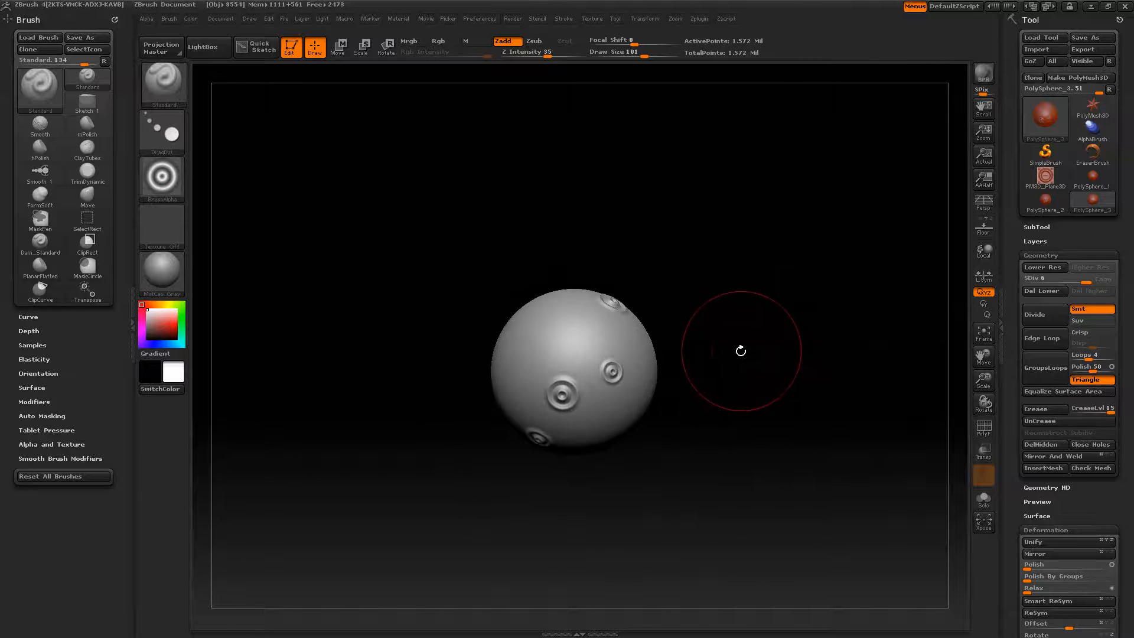
- Open the Plane.ZPR project from LightBox without saving the sphere project
key("comma")
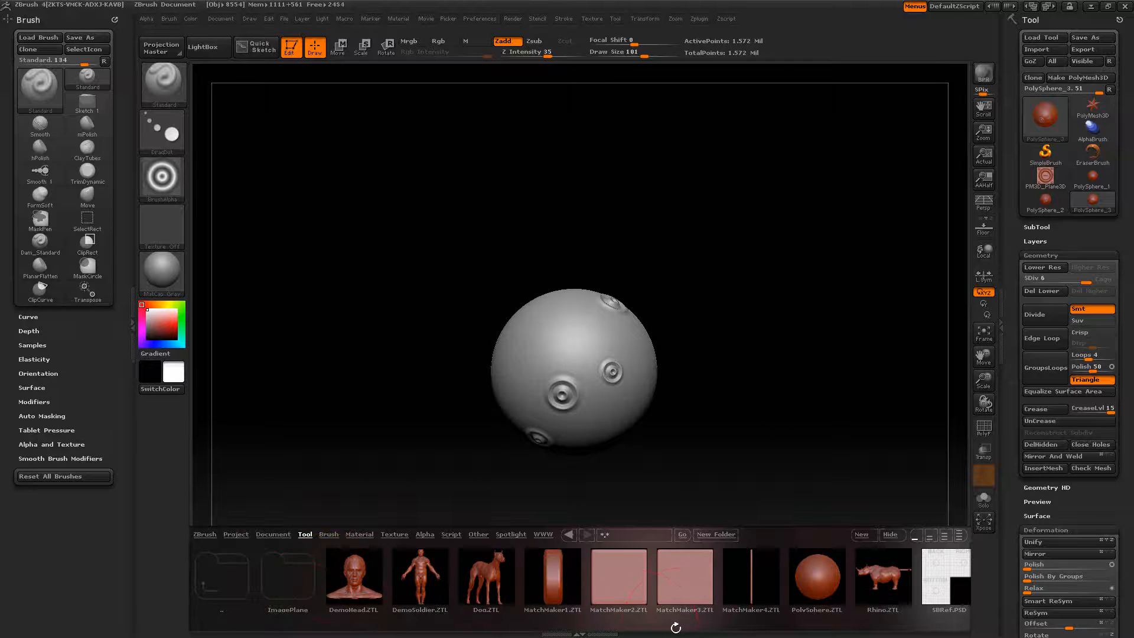
left_click_drag(649, 626, 843, 595)
left_click(273, 535)
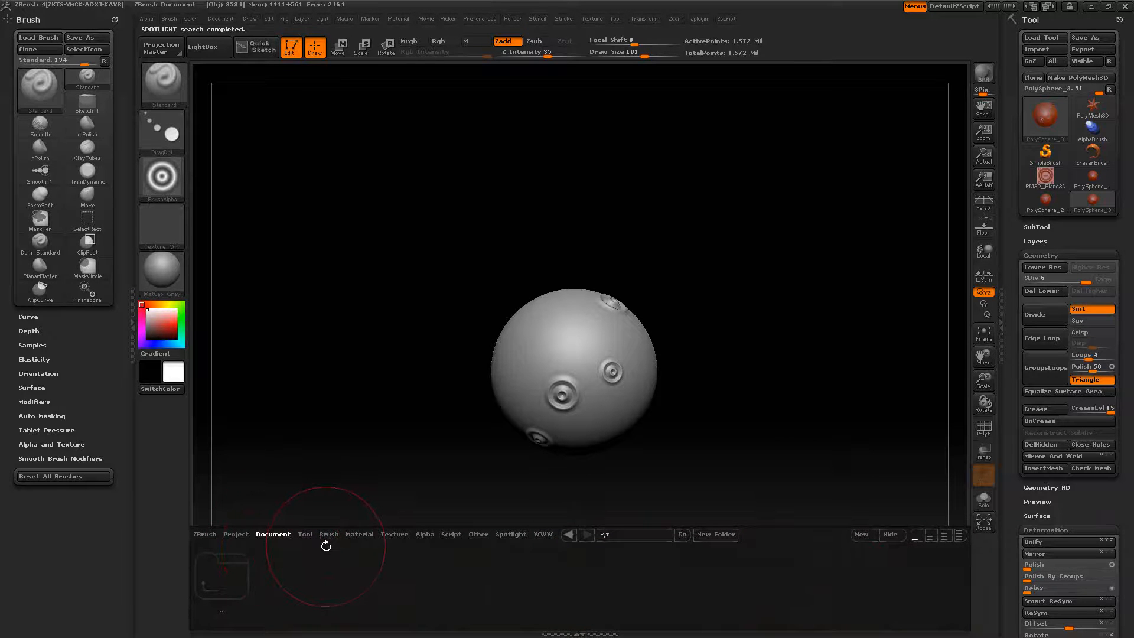
left_click(232, 535)
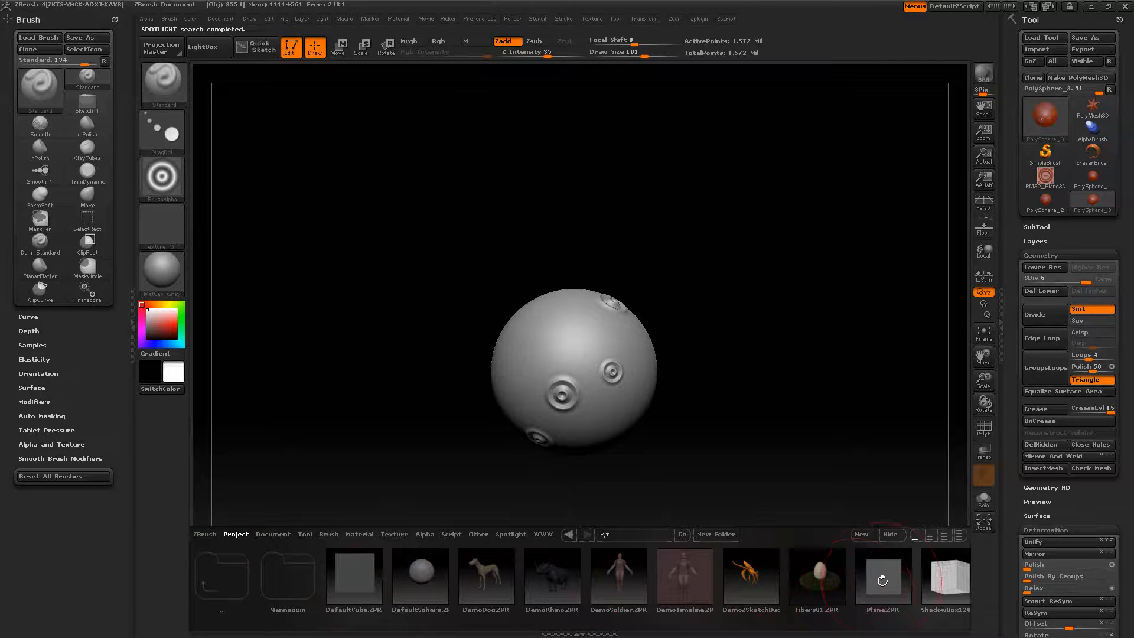
double_click(881, 577)
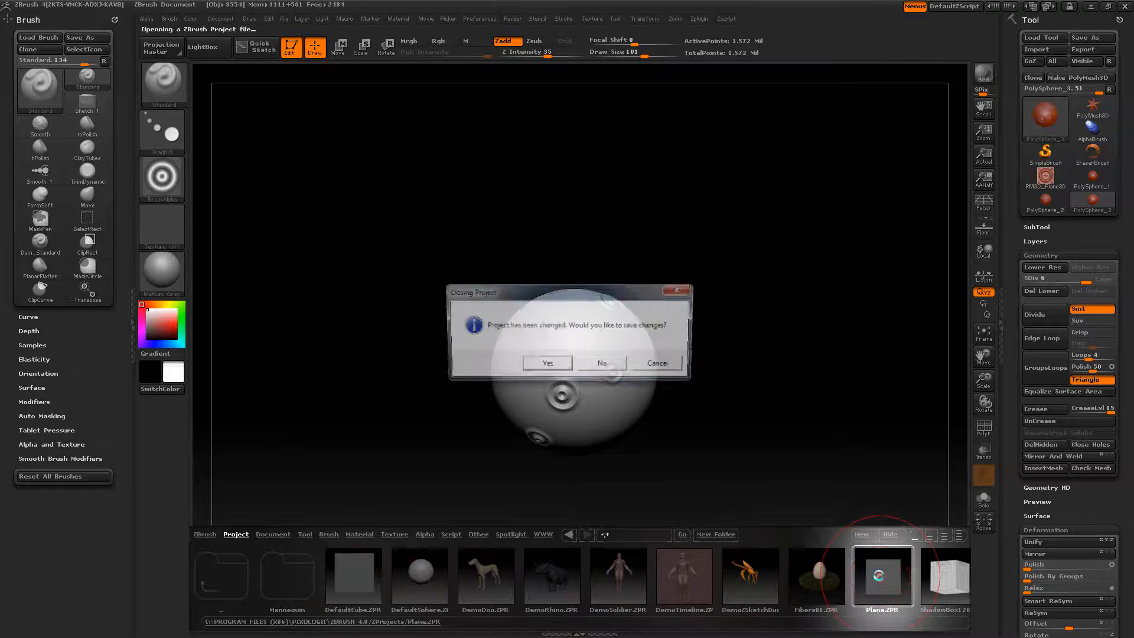
left_click(617, 364)
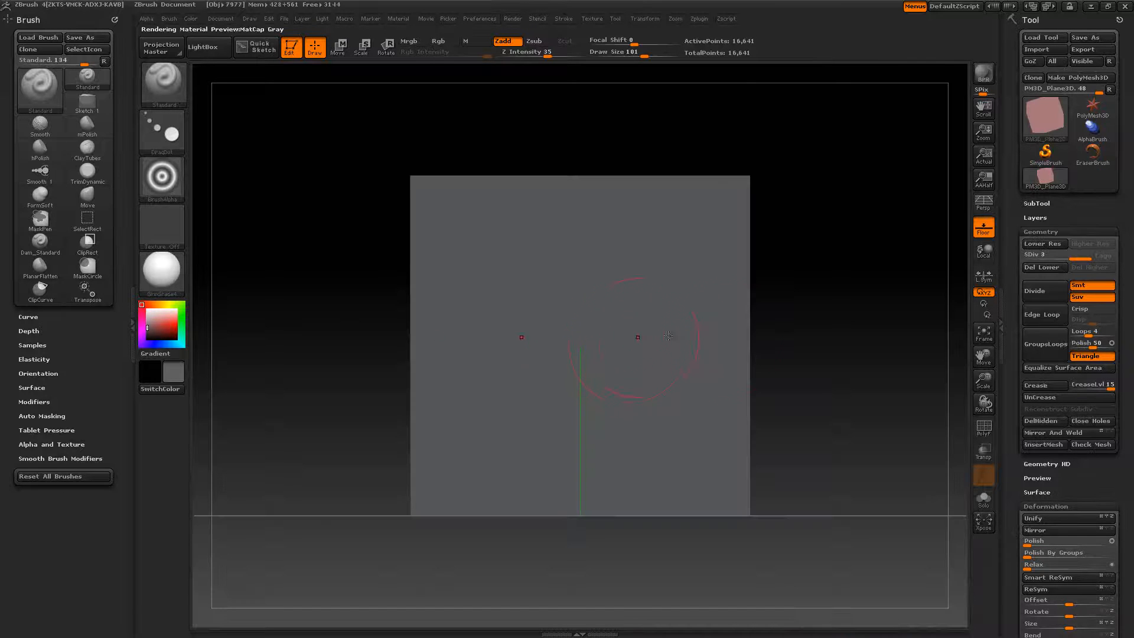
- Turn off the floor grid beneath the plane
left_click_drag(815, 375, 808, 316)
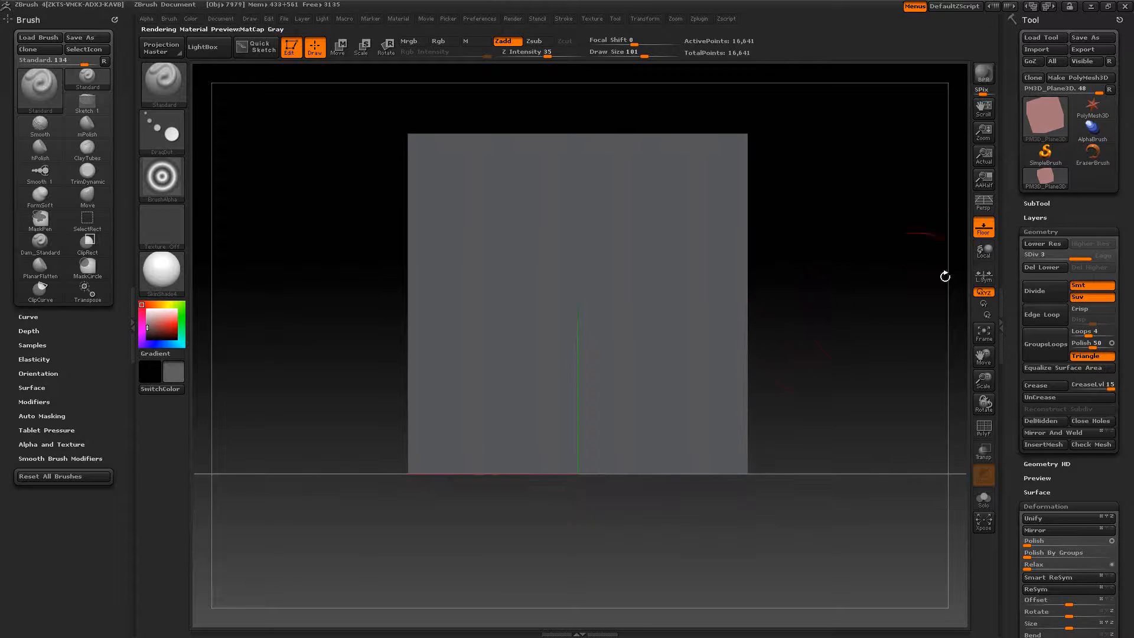
left_click(984, 230)
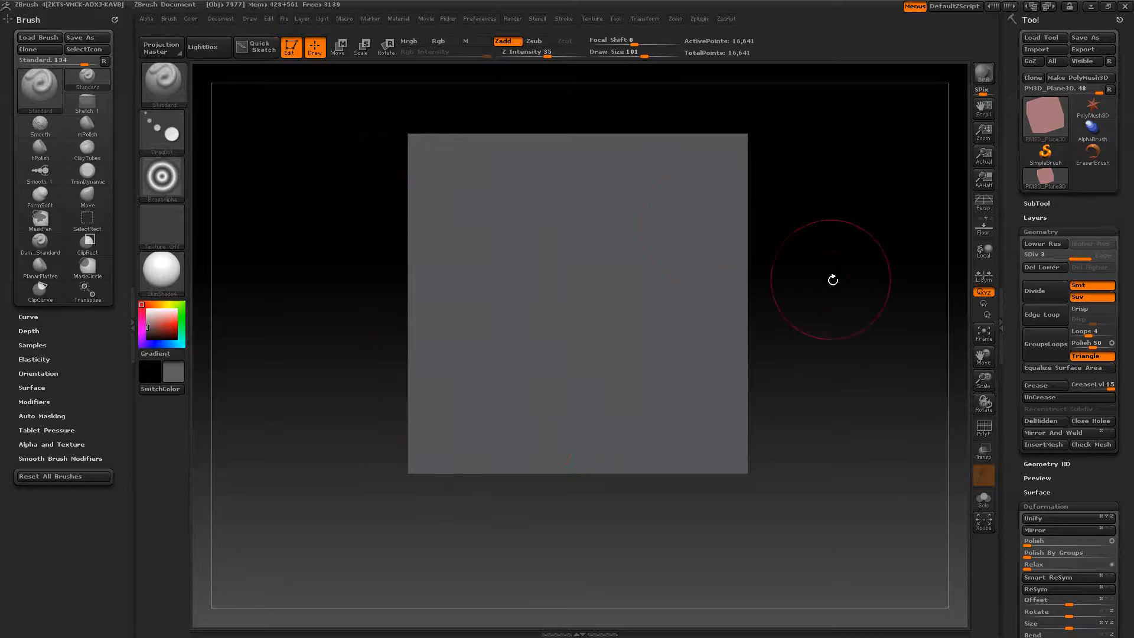
mouse_move(833, 279)
left_mouse_down()
mouse_move(790, 324)
mouse_move(846, 300)
mouse_move(848, 240)
mouse_move(835, 294)
left_mouse_up()
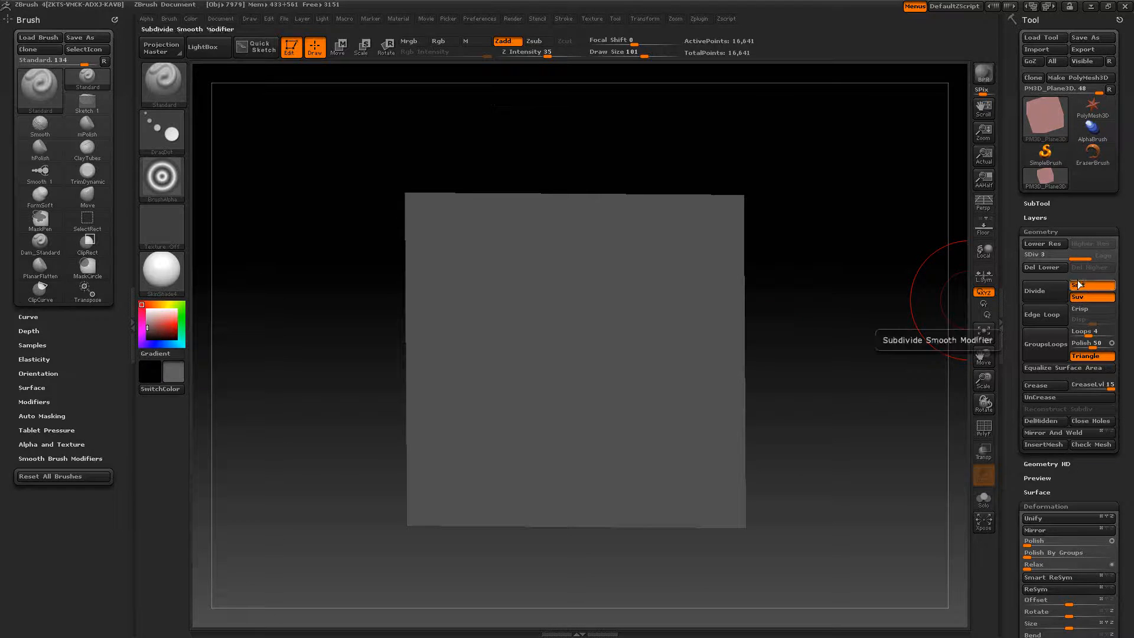
- Turn off Smt and divide the plane to subdivision level 6
left_click(1054, 286)
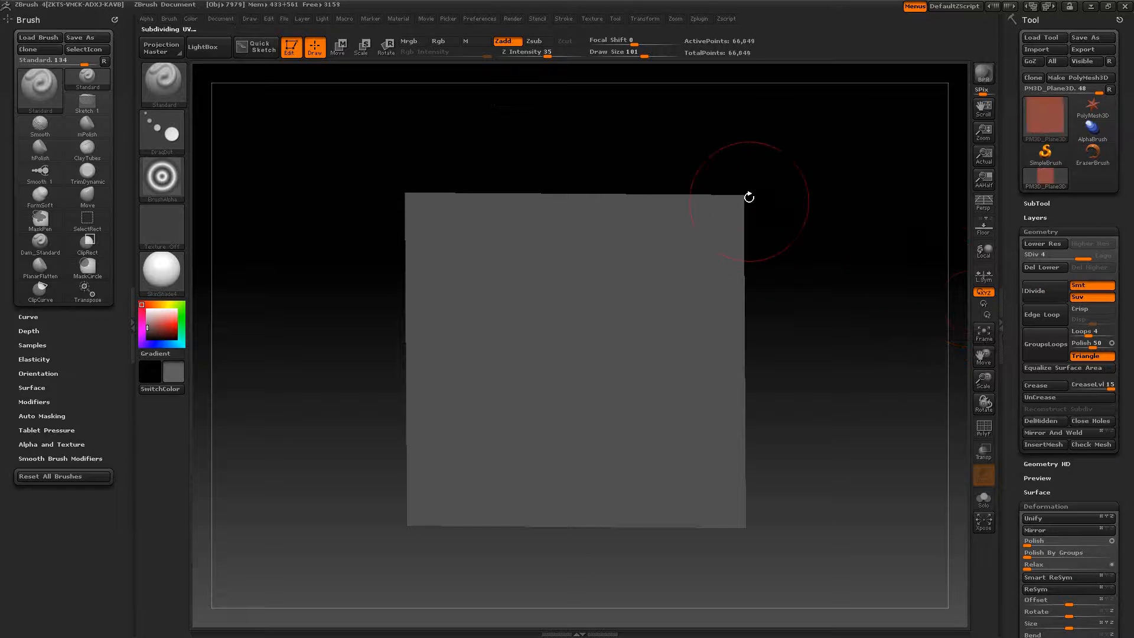
left_click(1103, 286)
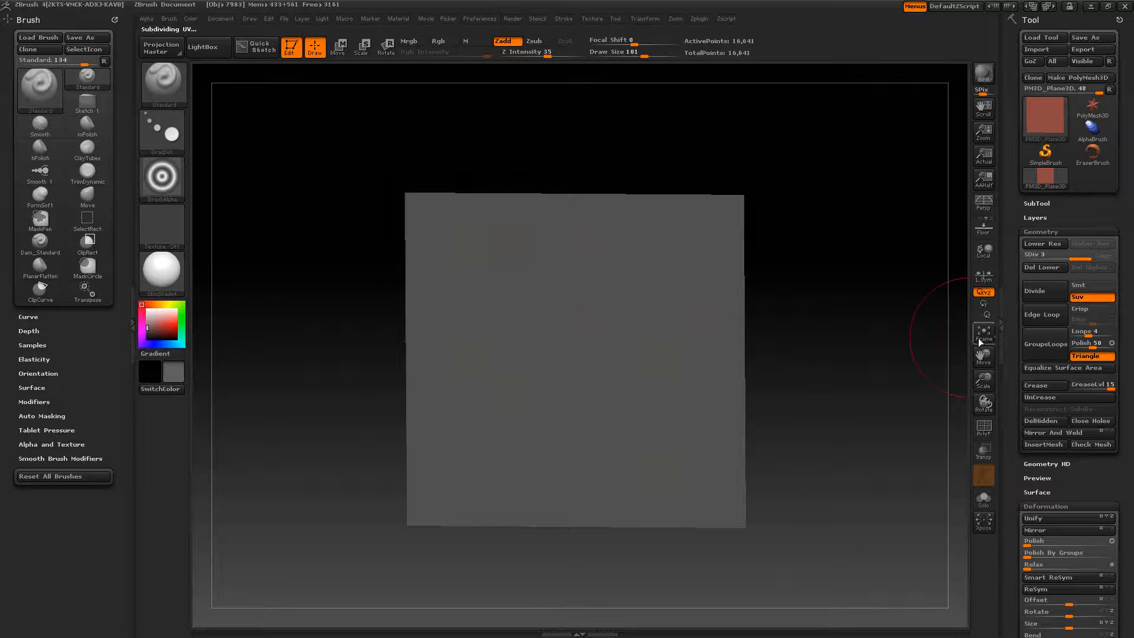
left_click(1049, 297)
left_click(1050, 292)
left_click(1050, 292)
- Set the plane's color to white and its material to MatCap Gray
left_click_drag(160, 326, 147, 309)
left_click(169, 279)
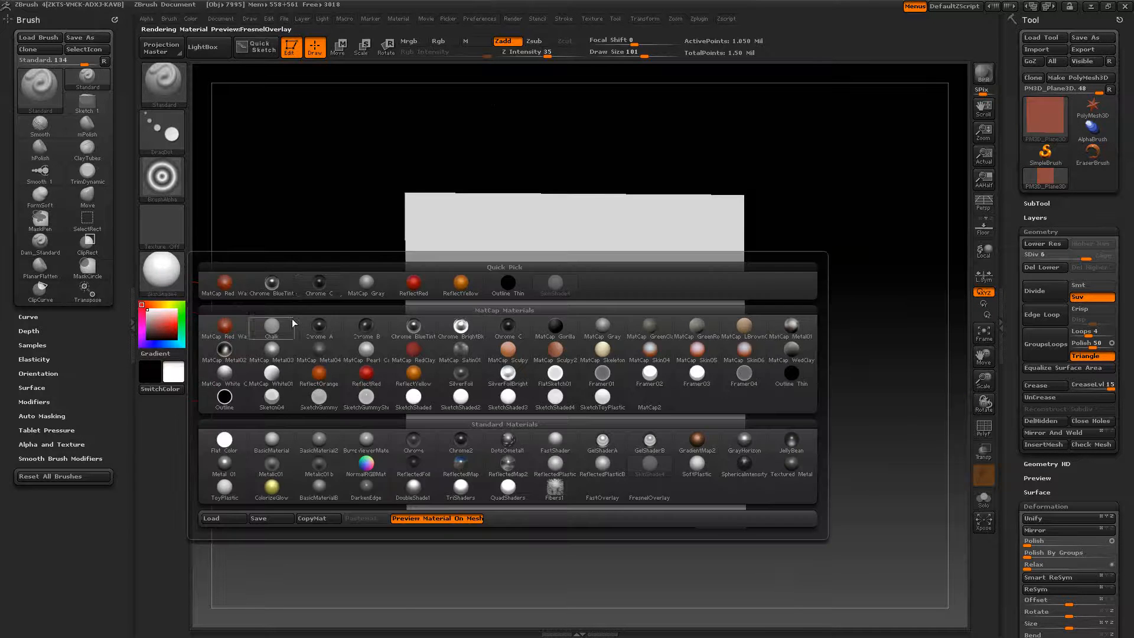
left_click(352, 280)
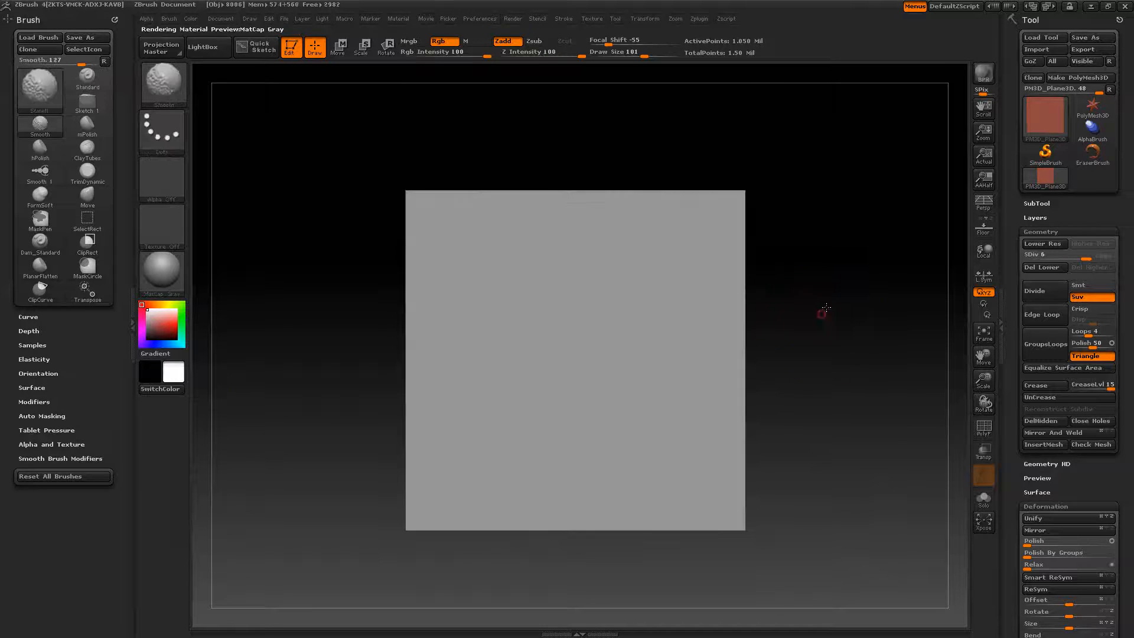
left_click_drag(810, 315, 830, 294, "alt")
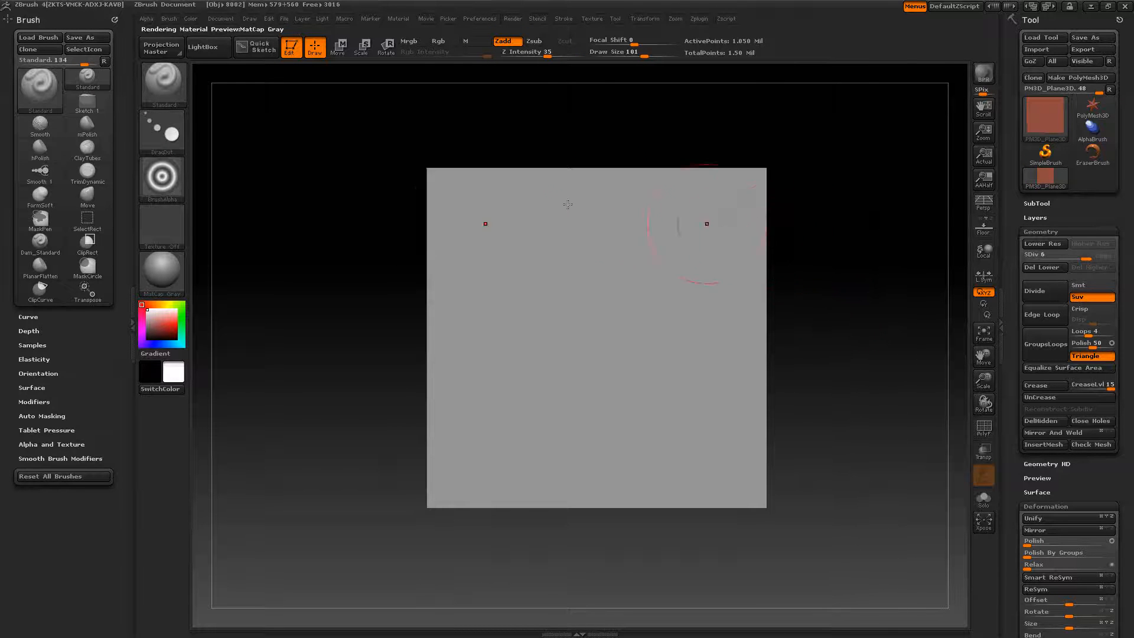
- Turn off the brush alpha and set the stroke to FreeHand
left_click(182, 187)
left_click(238, 187)
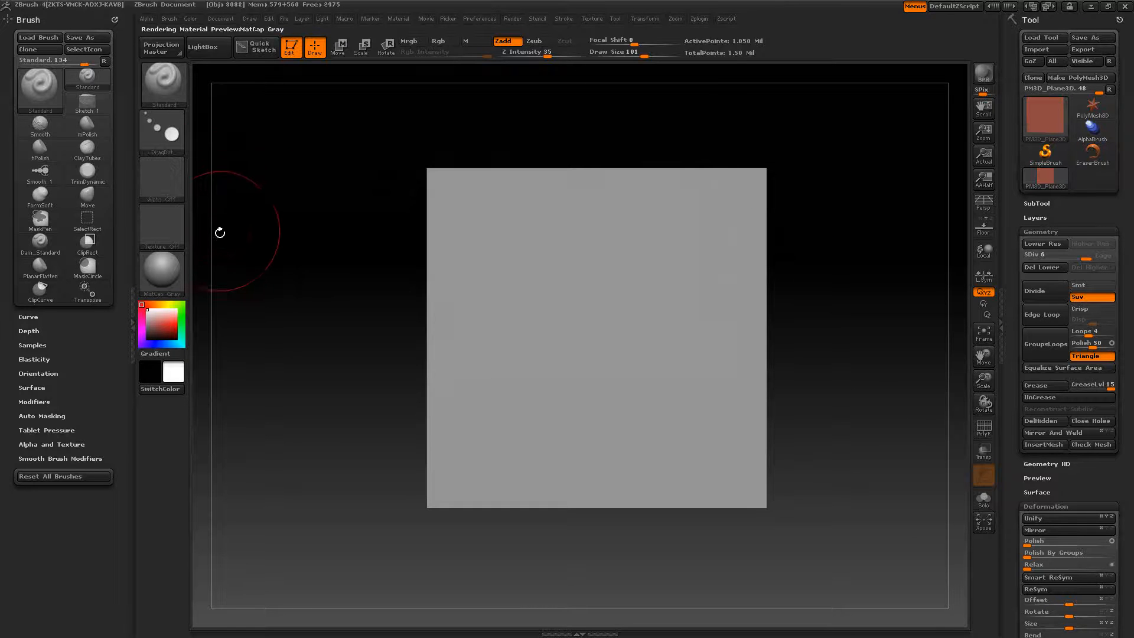
left_click(175, 134)
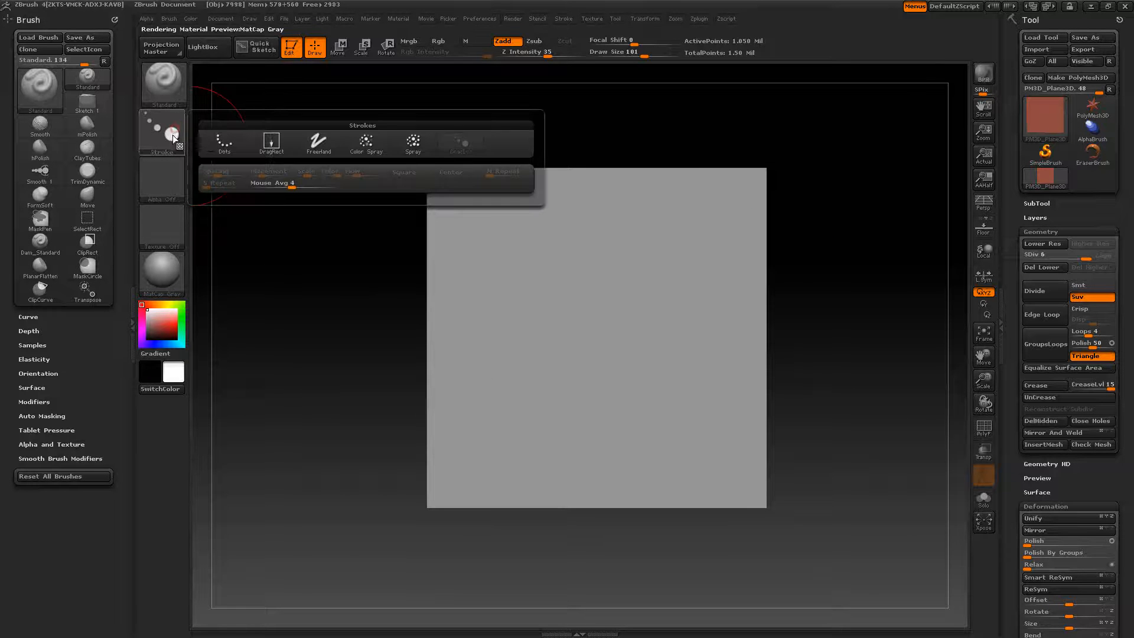
left_click(319, 149)
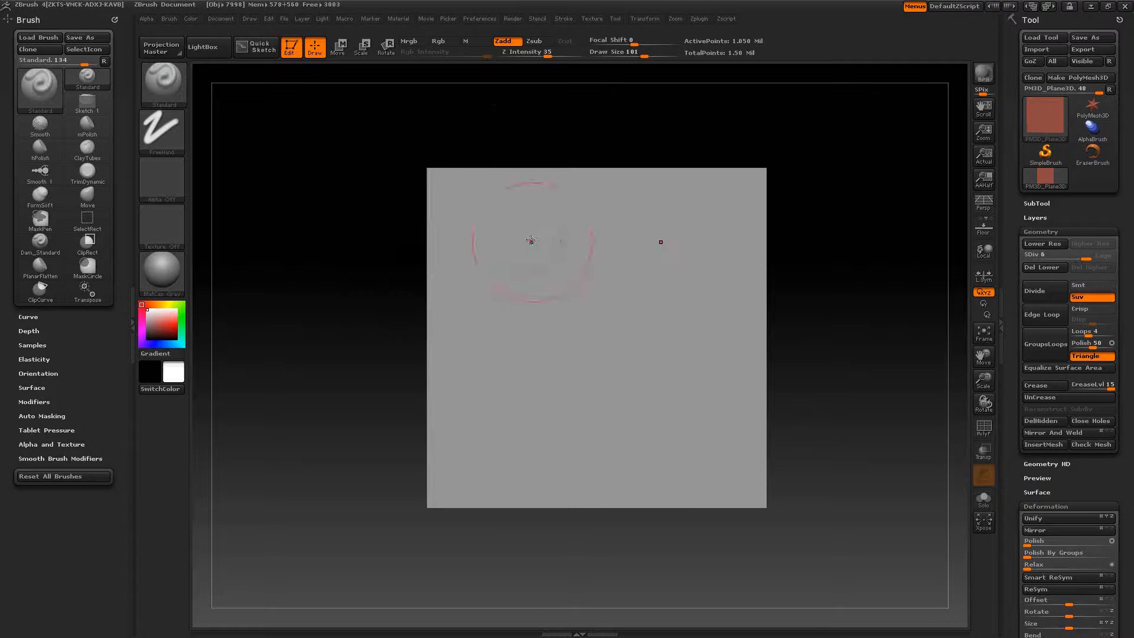
- Enable radial symmetry about the Z axis only and raise the radial count
mouse_move(532, 239)
left_mouse_down()
mouse_move(523, 331)
mouse_move(562, 410)
mouse_move(591, 283)
mouse_move(590, 355)
left_mouse_up()
left_click(647, 18)
left_click(679, 274)
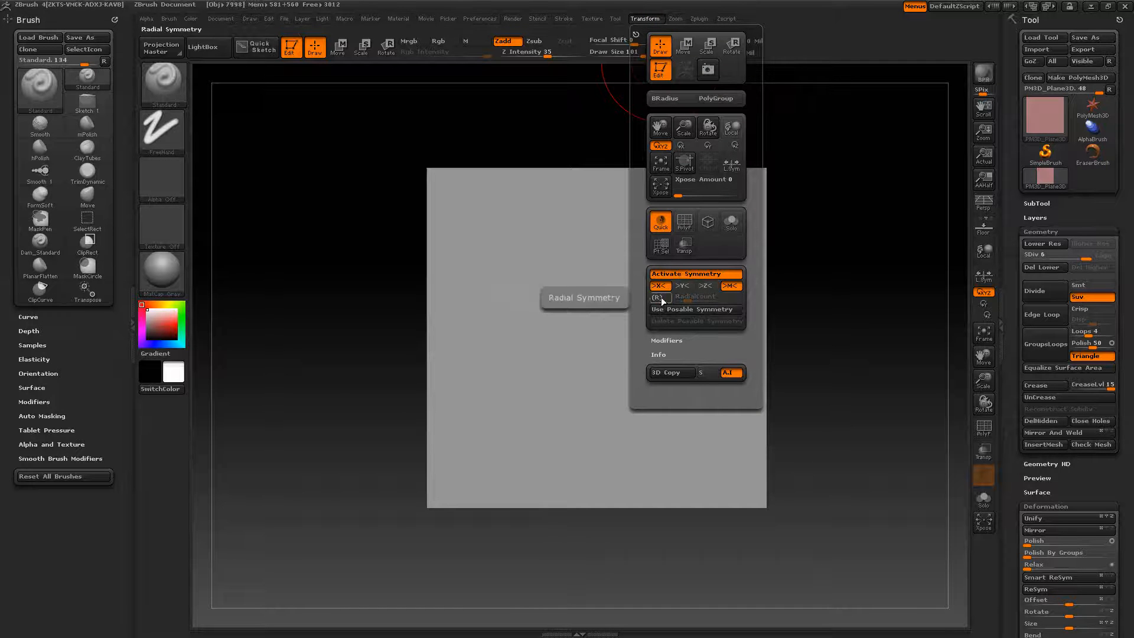
left_click(661, 297)
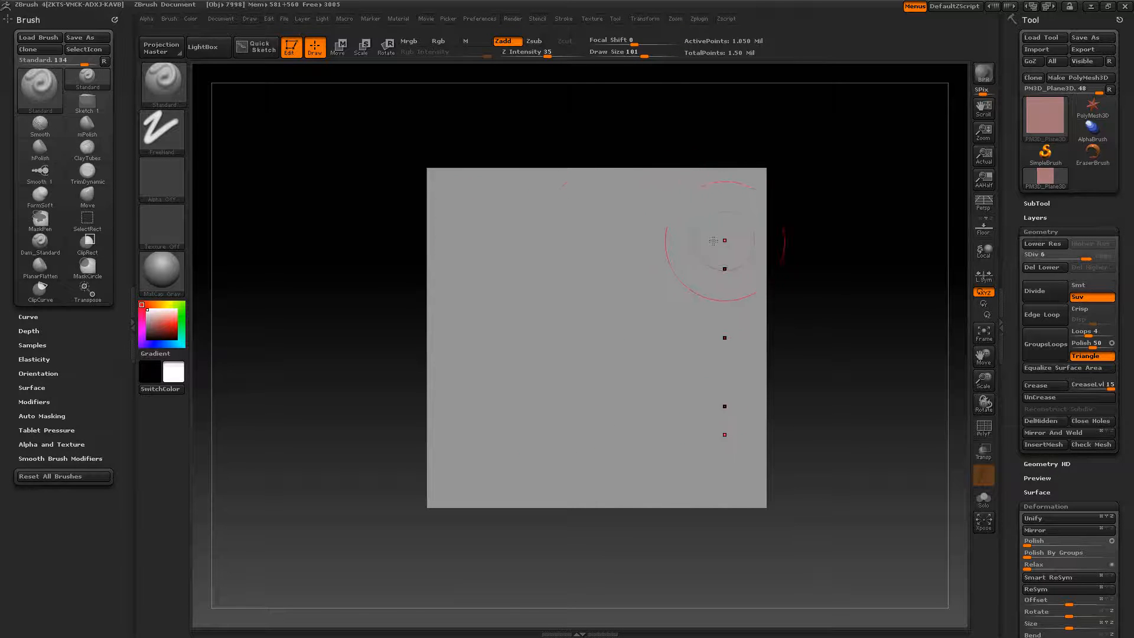
left_click(650, 20)
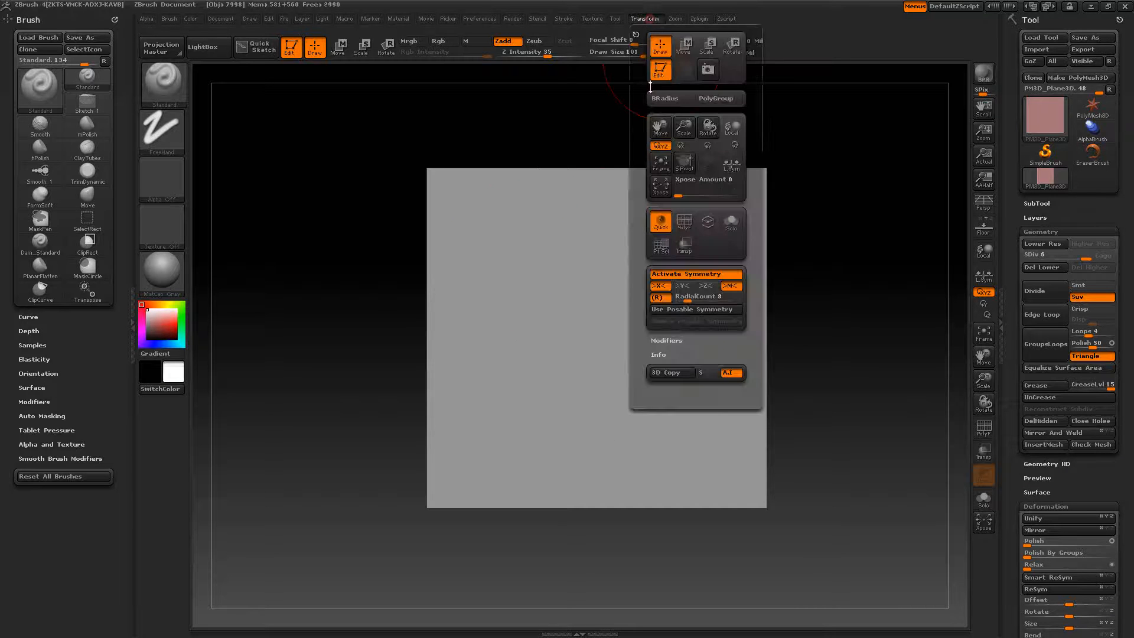
left_click(660, 285)
left_click(706, 285)
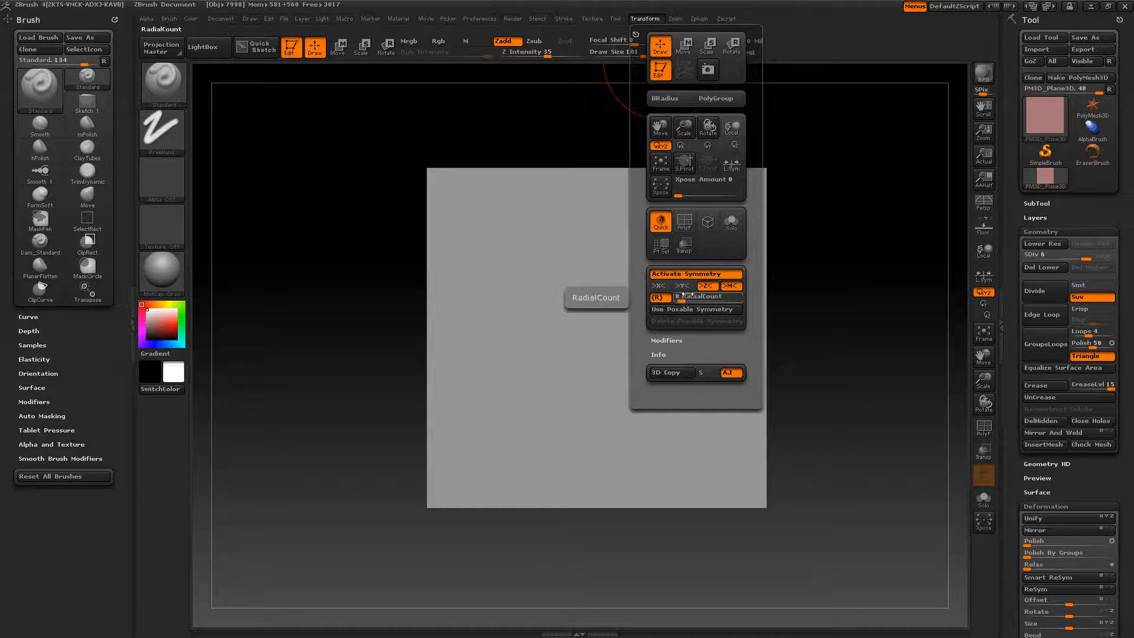
left_click_drag(684, 301, 701, 303)
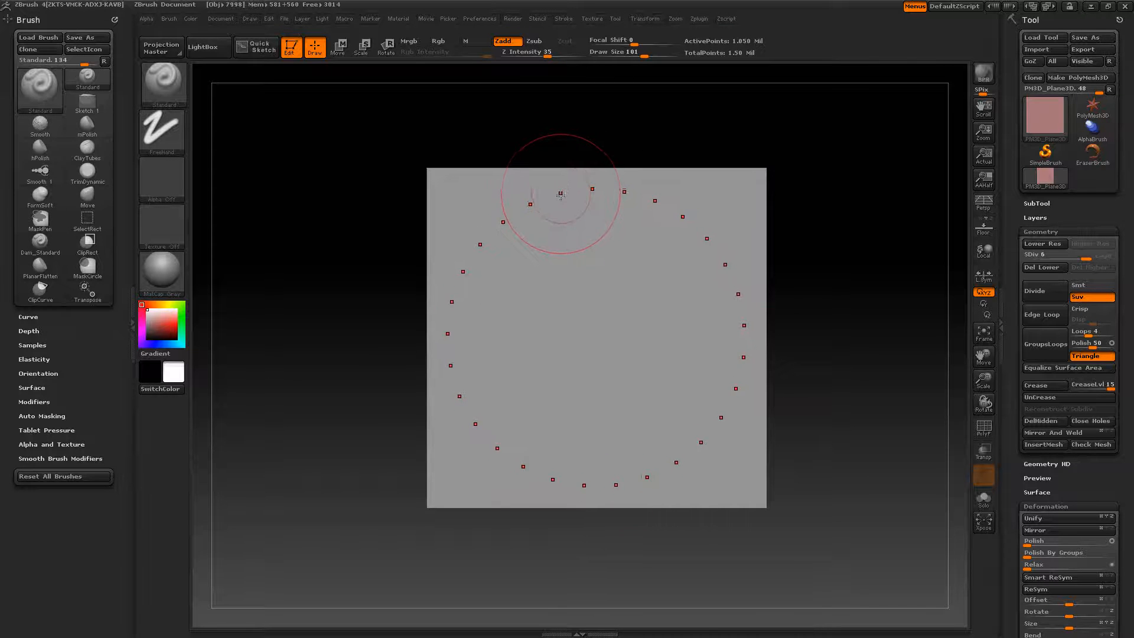
left_click(561, 194)
left_click_drag(564, 200, 554, 205)
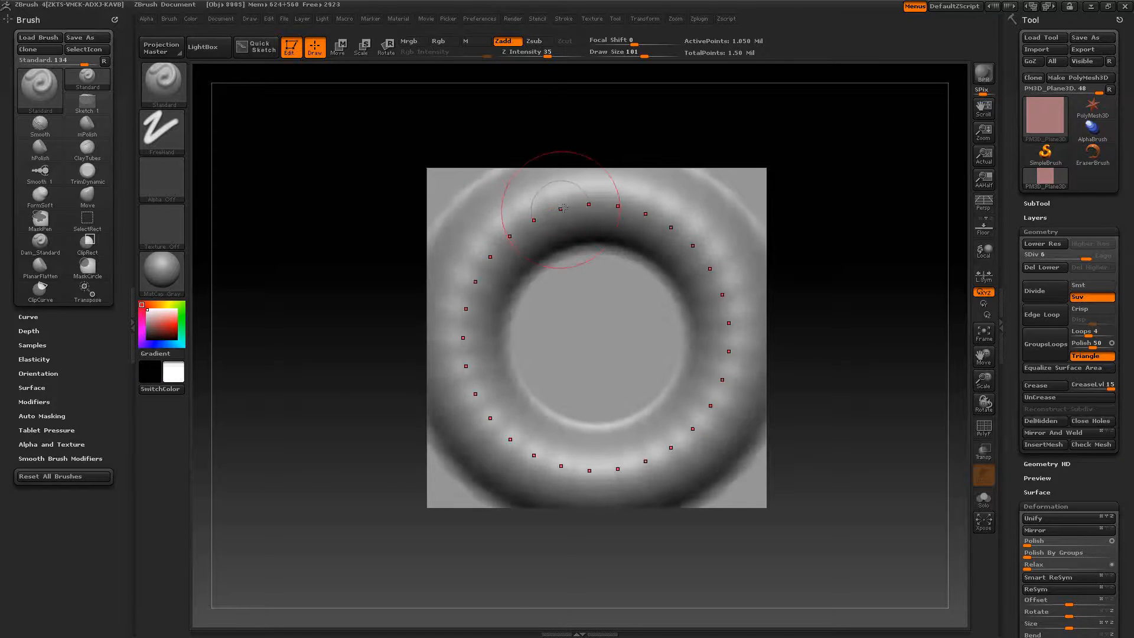
key("ctrl+z")
- Set the brush's draw size to 45
key("space")
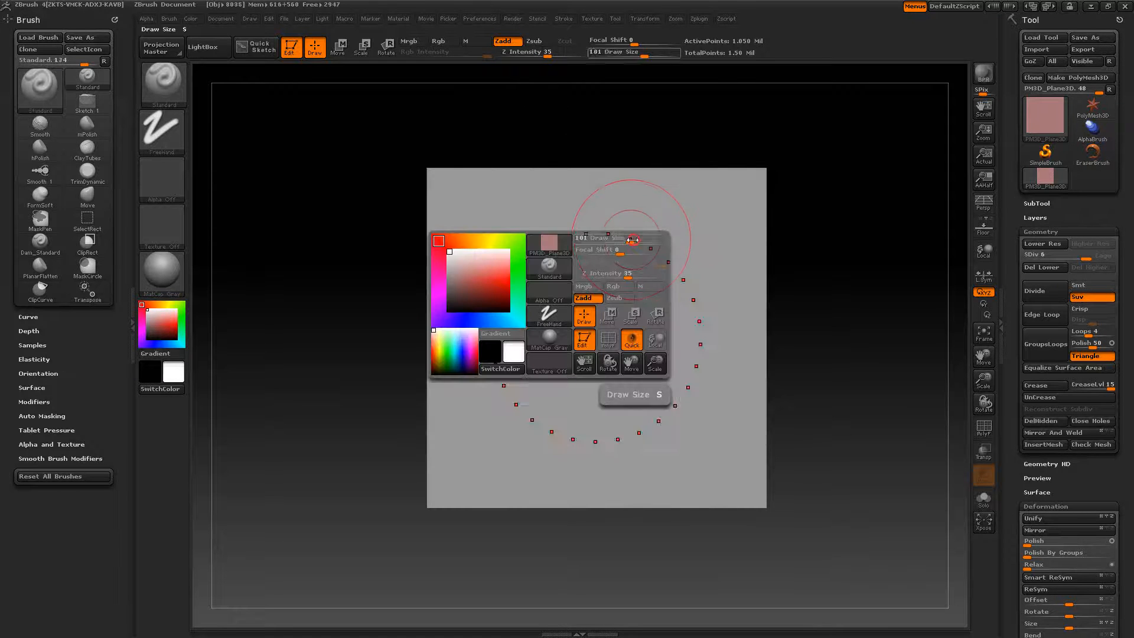
left_click_drag(632, 240, 613, 243)
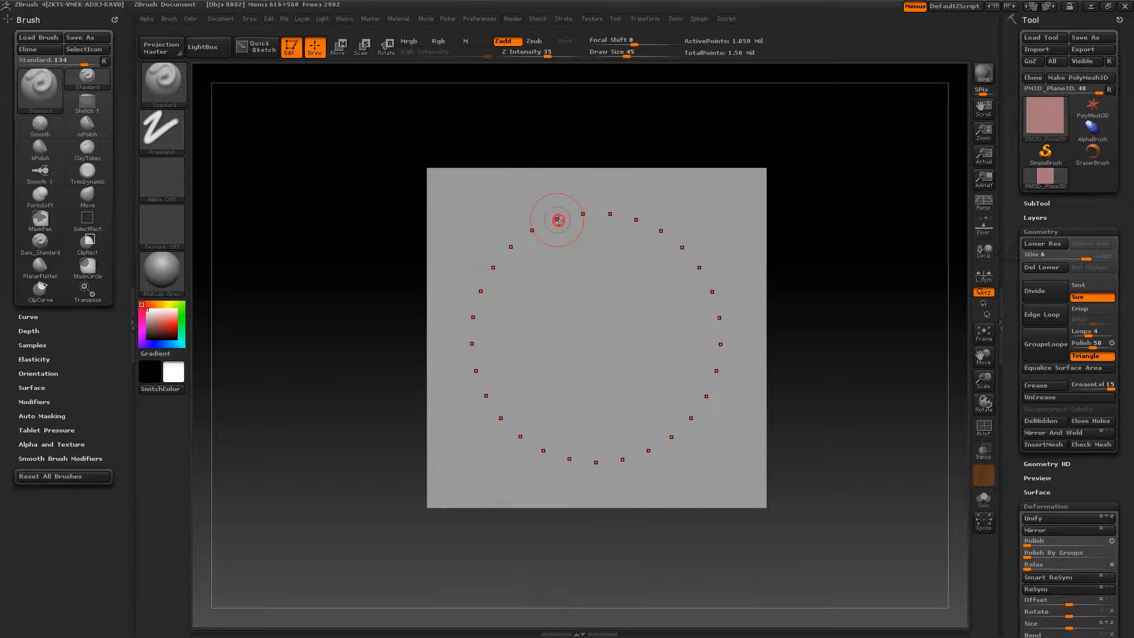
- Undo the trial ring stroke and raise the radial symmetry count to 73
left_click(555, 223)
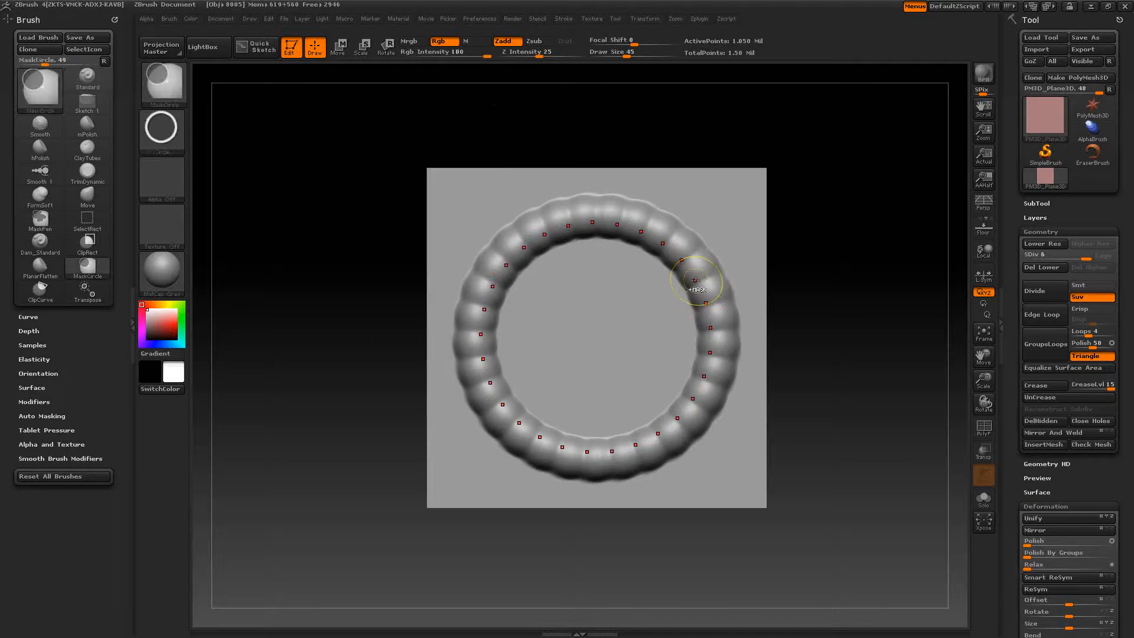
key("ctrl+z")
left_click(653, 20)
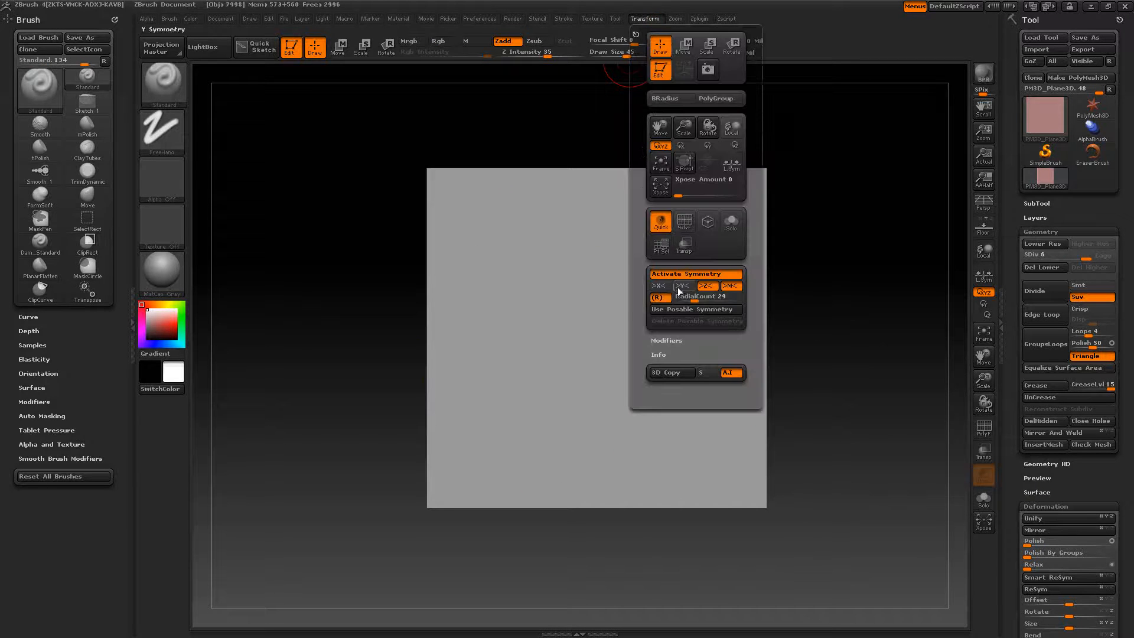
left_click_drag(691, 298, 705, 299)
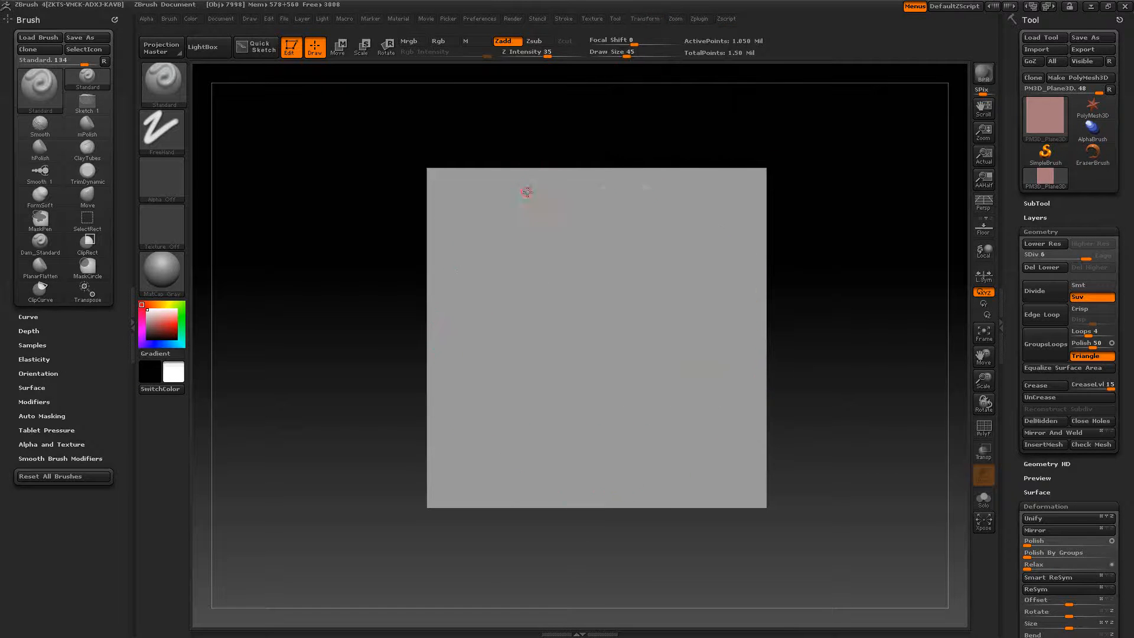
mouse_move(527, 192)
left_mouse_down()
mouse_move(550, 212)
mouse_move(535, 216)
mouse_move(547, 211)
left_mouse_up()
key("ctrl+z")
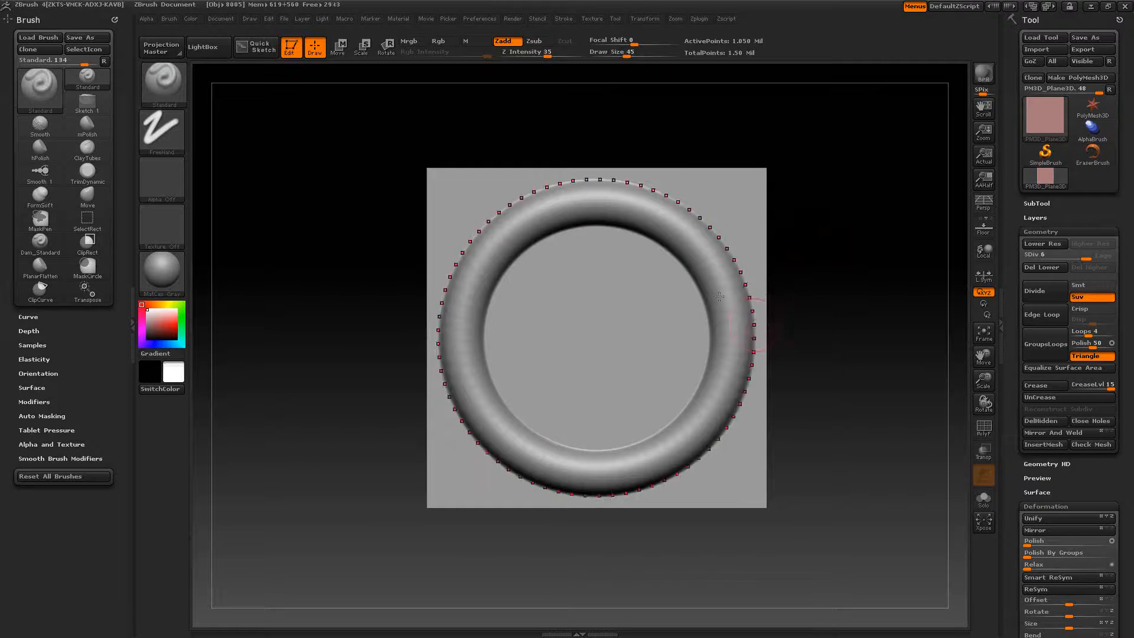
key("ctrl+z")
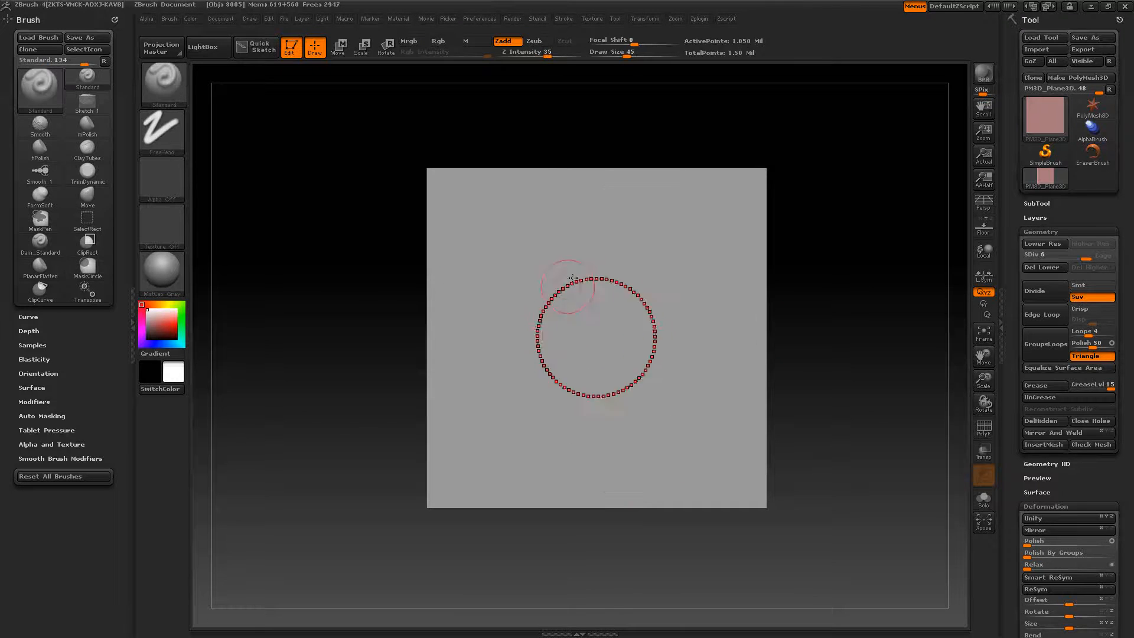
left_click(632, 221)
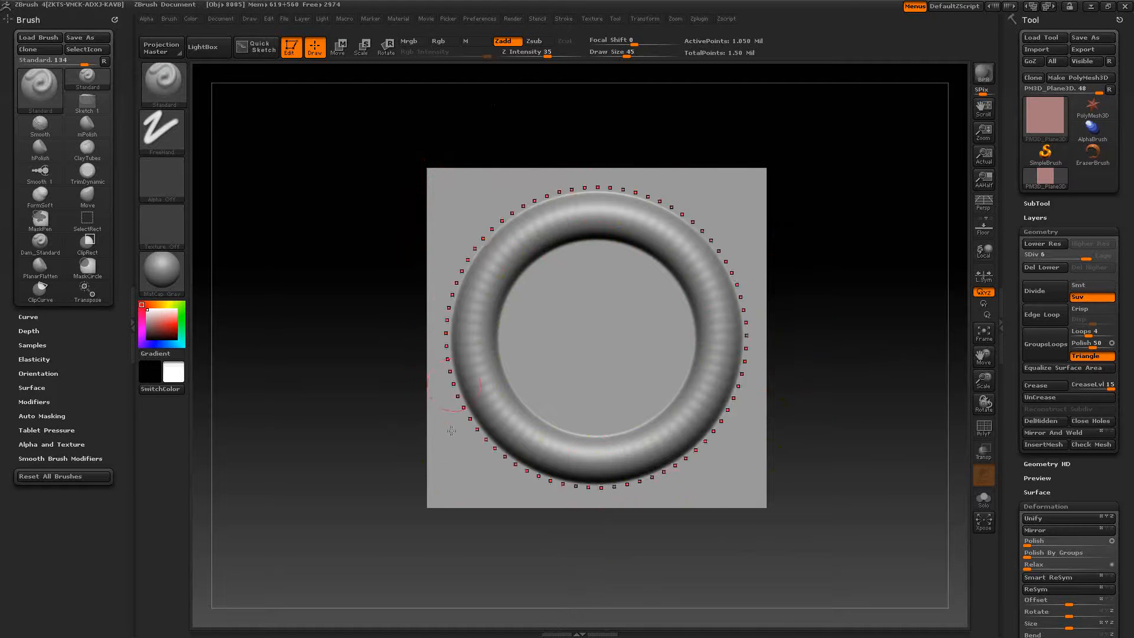
left_click_drag(743, 332, 767, 328)
key("ctrl+z")
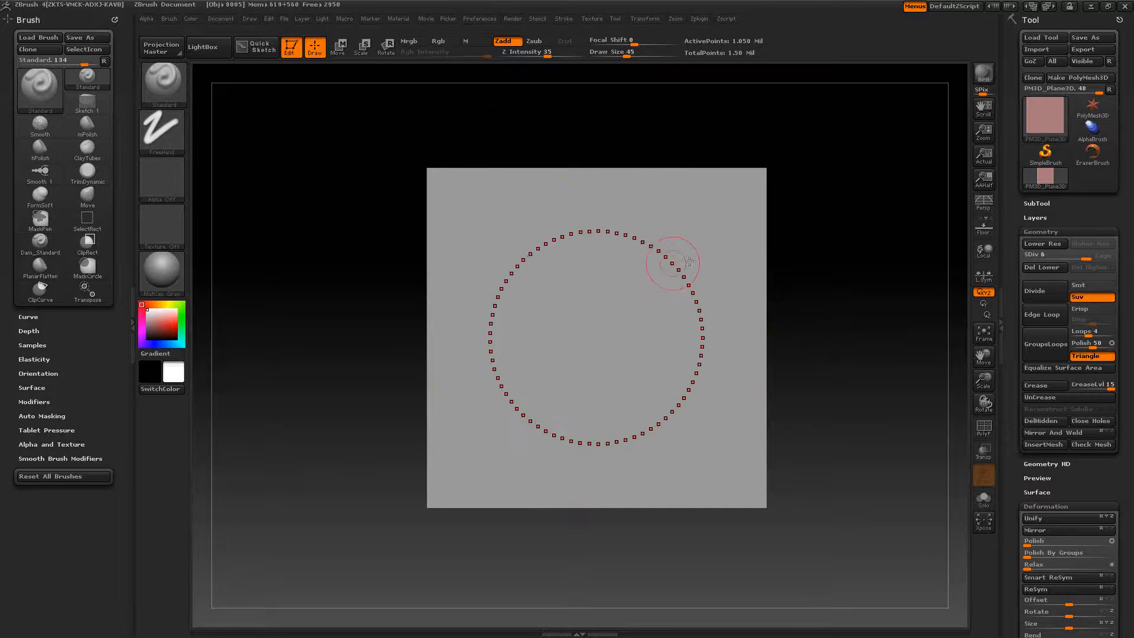
- Lower the brush's Z Intensity to 24 and sculpt a raised ring around the center of the plane
left_click(539, 56)
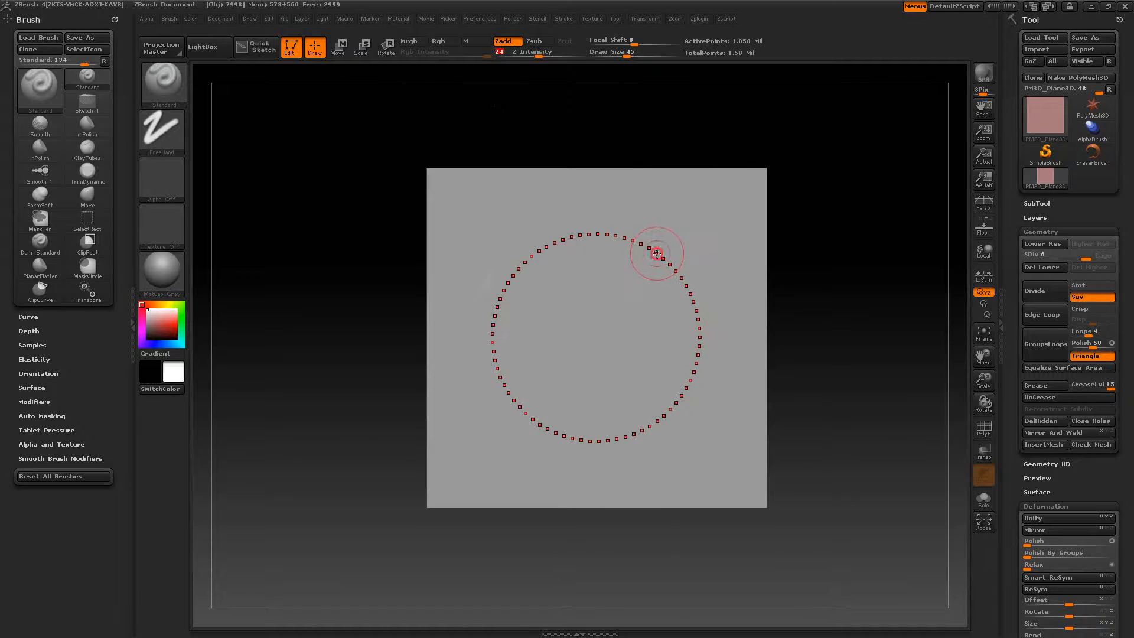
left_click_drag(658, 253, 660, 255)
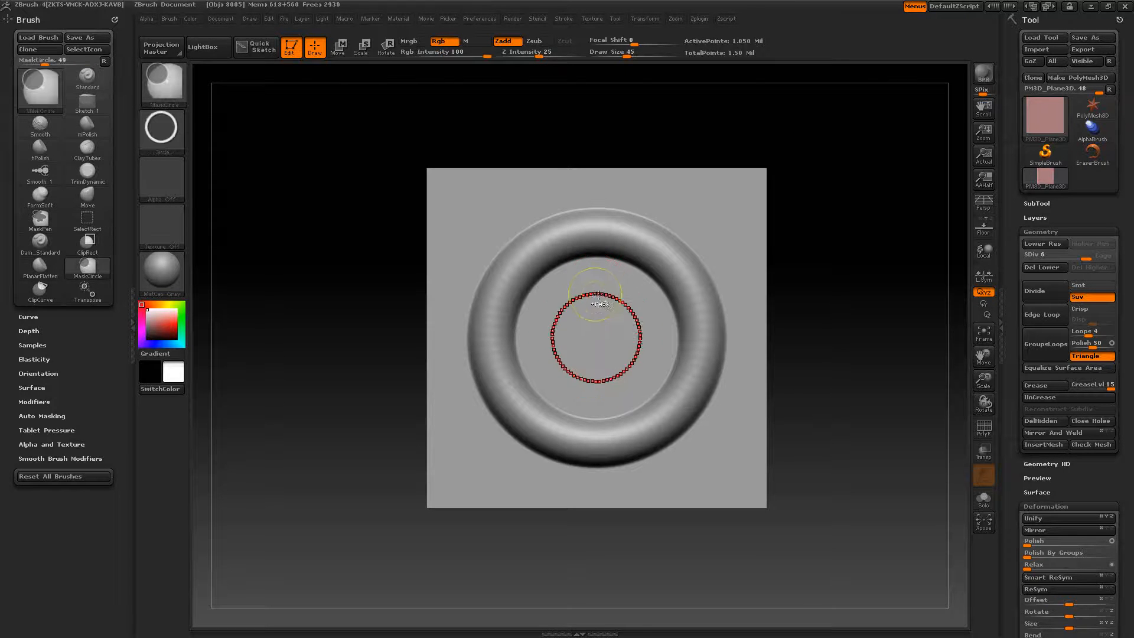
- Try to mask the area inside the ring with the MaskCircle brush, waiting for the program to respond
left_click_drag(598, 324, 489, 249, "ctrl")
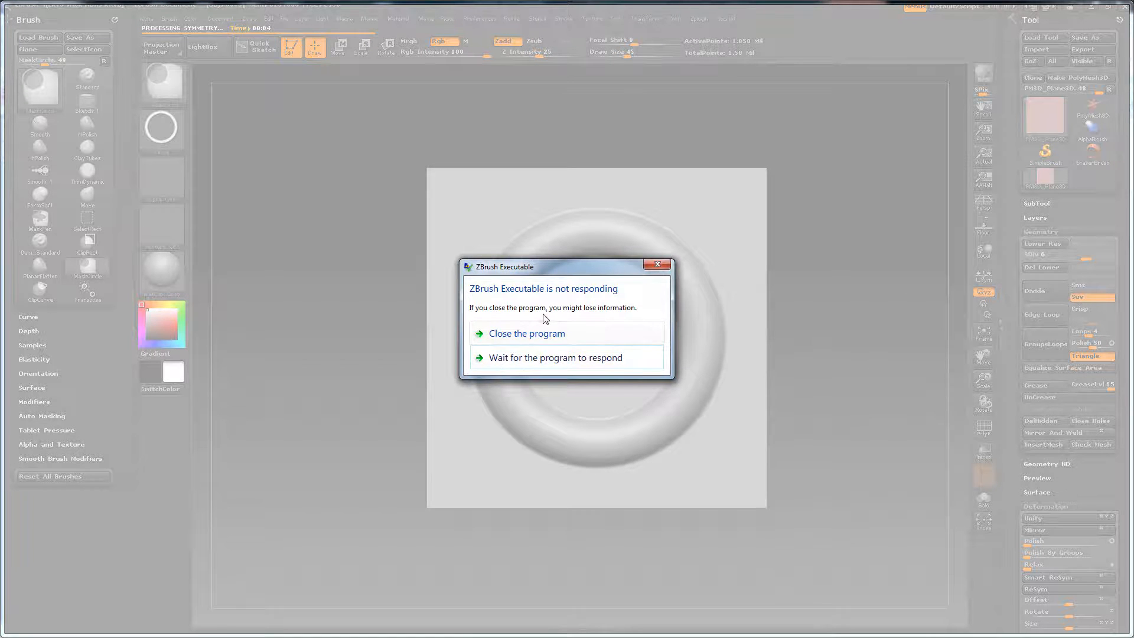
left_click(529, 358)
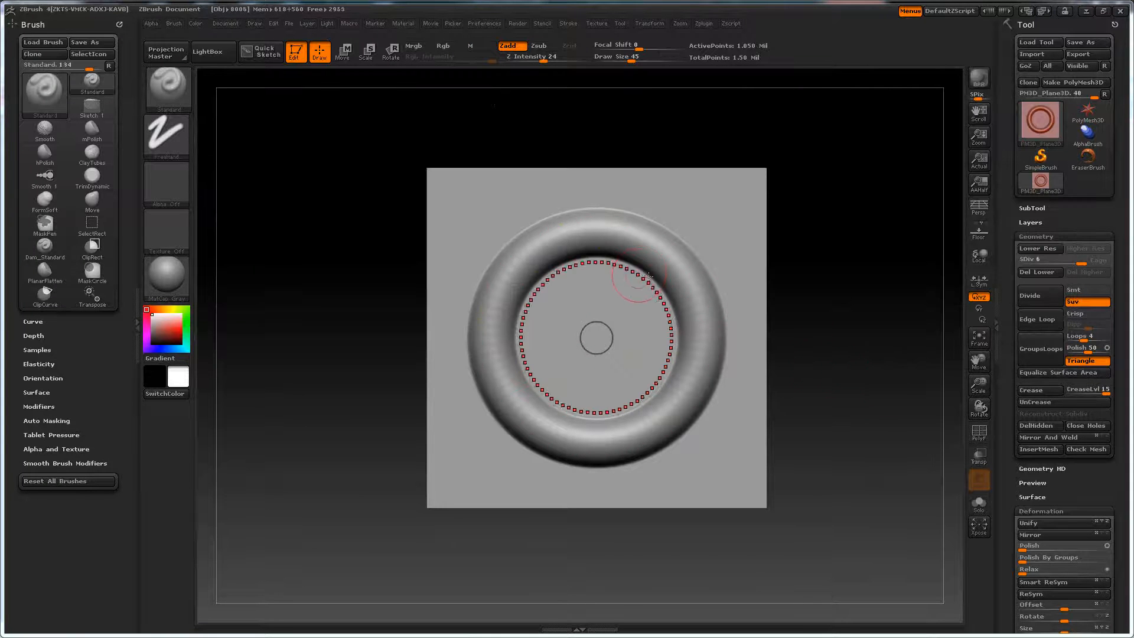
- Switch the masking brush to MaskPen and mask the flat disc inside the ring
key("ctrl")
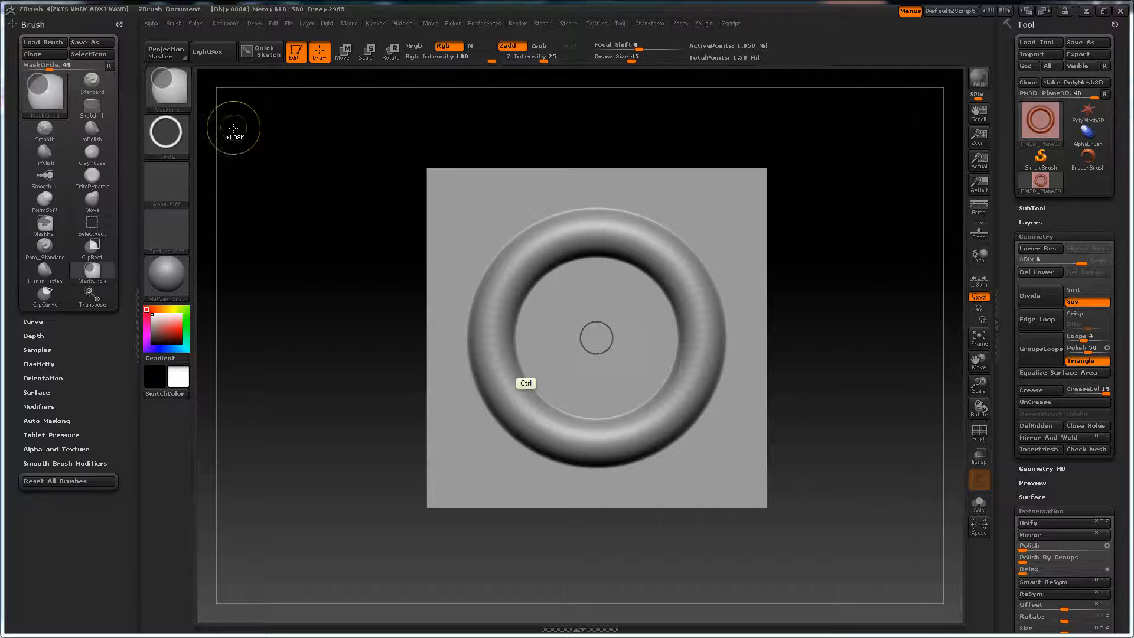
left_click(168, 98, "ctrl")
left_click(277, 98, "ctrl")
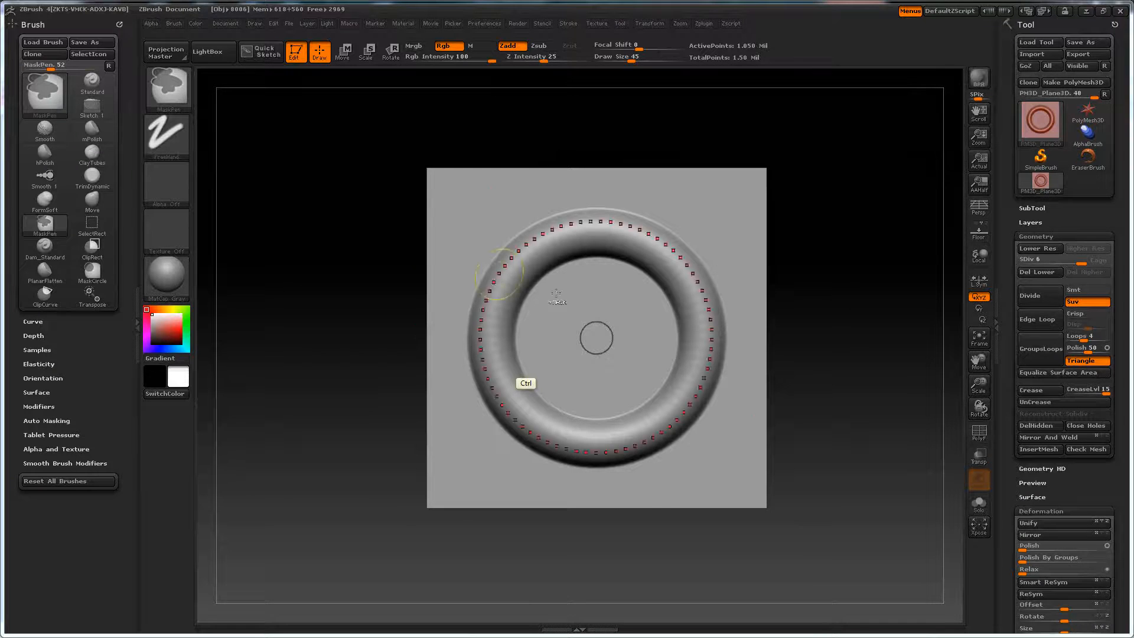
left_click(593, 335, "ctrl")
left_click_drag(594, 336, 604, 290, "ctrl")
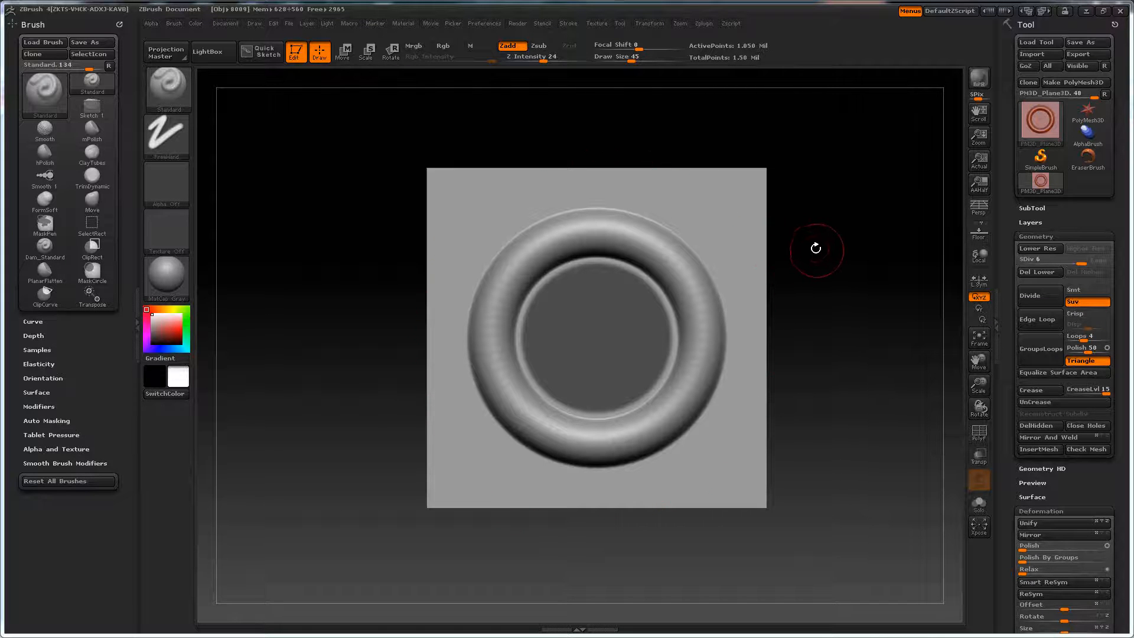
- Invert the mask so that only the disc inside the ring is unprotected
key("ctrl")
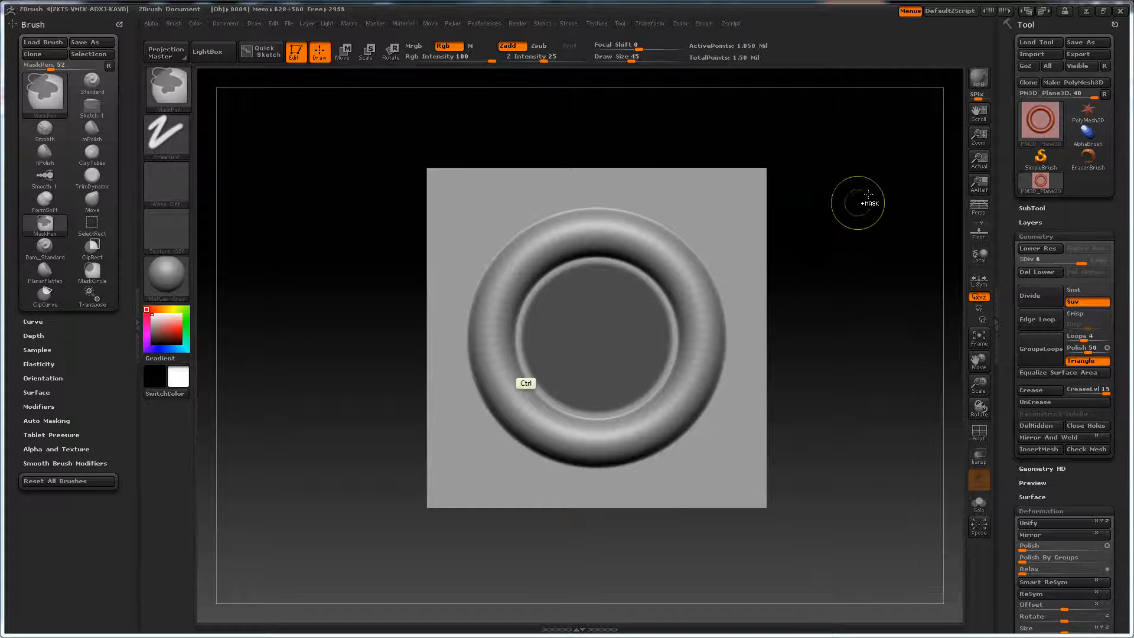
left_click_drag(879, 182, 846, 229, "ctrl")
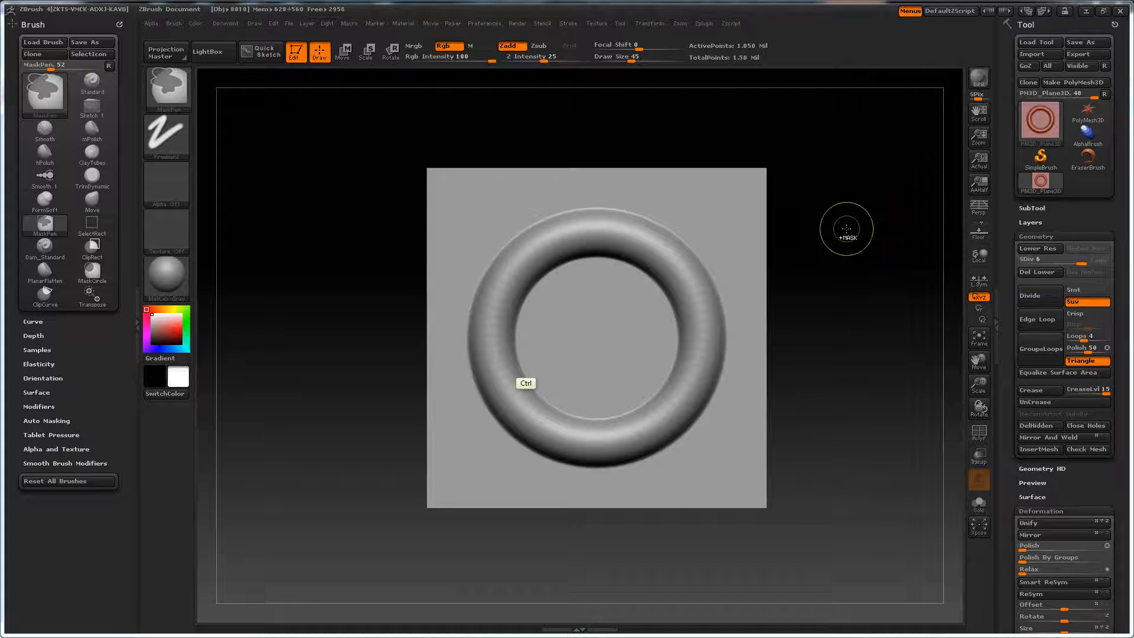
left_click(845, 226, "ctrl")
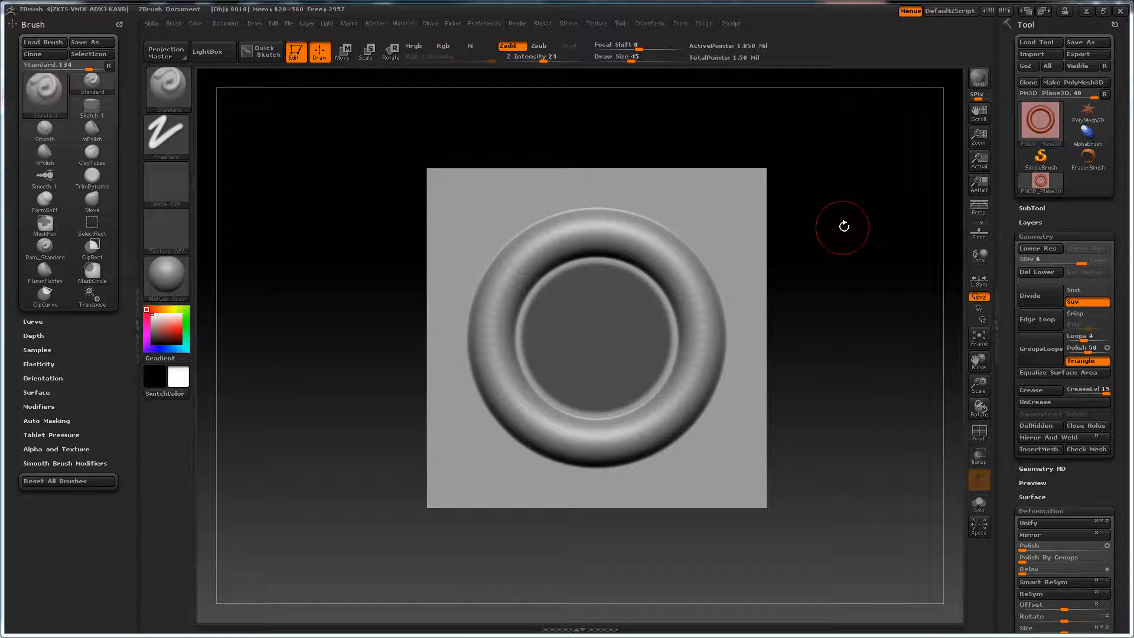
key("ctrl")
left_click(863, 215, "ctrl")
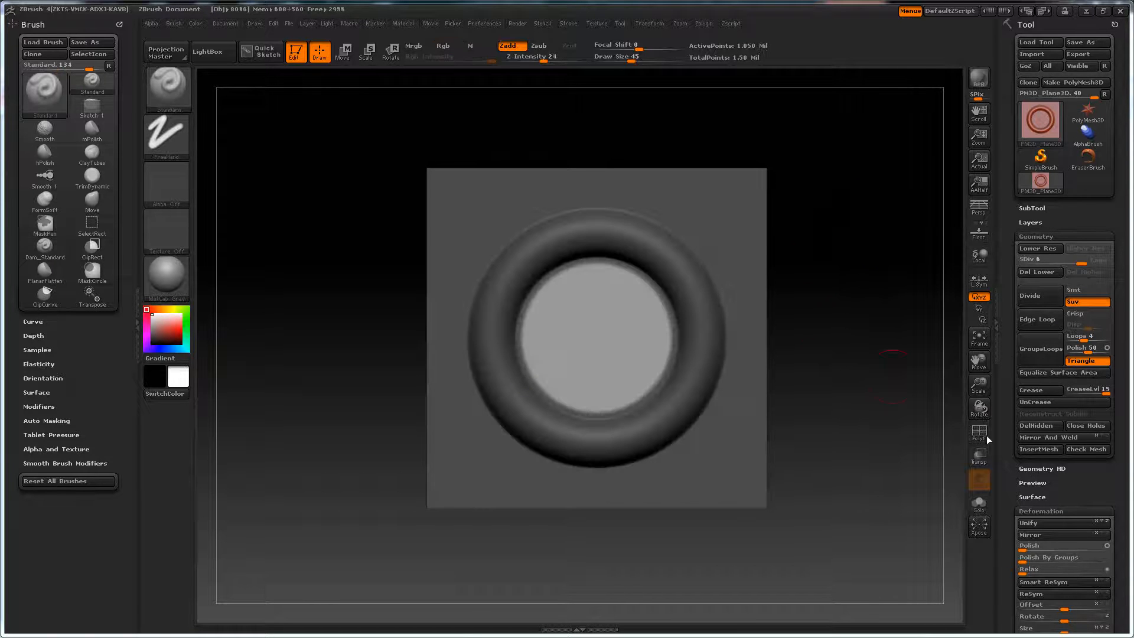
- Inflate the unmasked disc inside the ring with the Inflat deformation, and clear the mask
left_click_drag(1111, 480, 1071, 430)
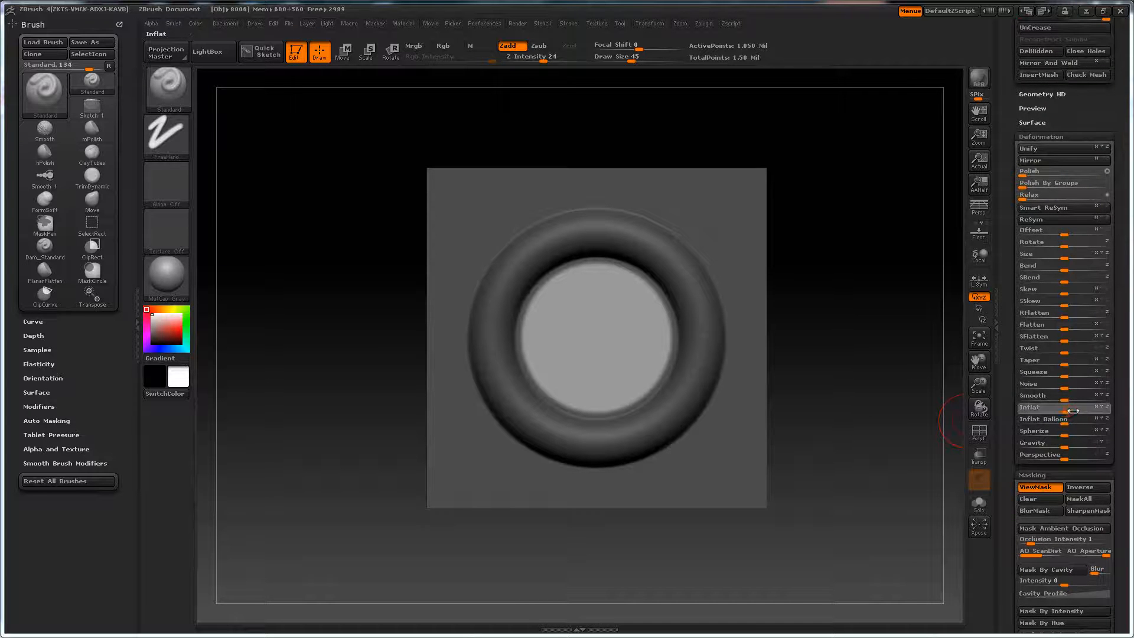
left_click_drag(1073, 410, 1100, 409)
mouse_move(831, 362)
left_mouse_down()
mouse_move(825, 292)
mouse_move(838, 264)
mouse_move(861, 329)
mouse_move(856, 362)
mouse_move(864, 344)
left_mouse_up()
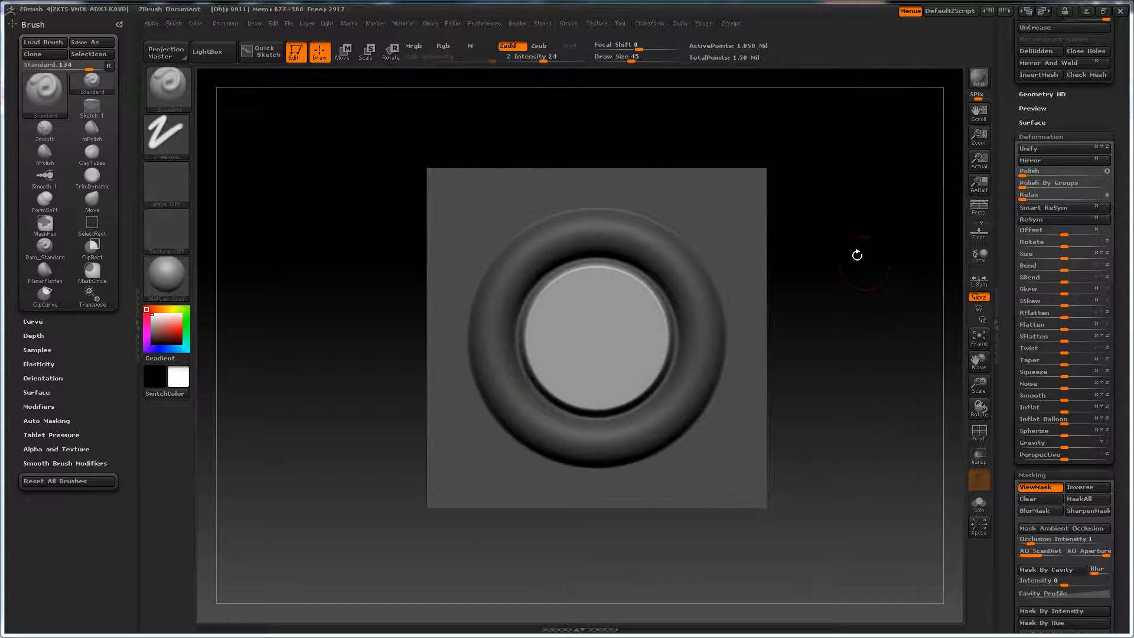
key("ctrl")
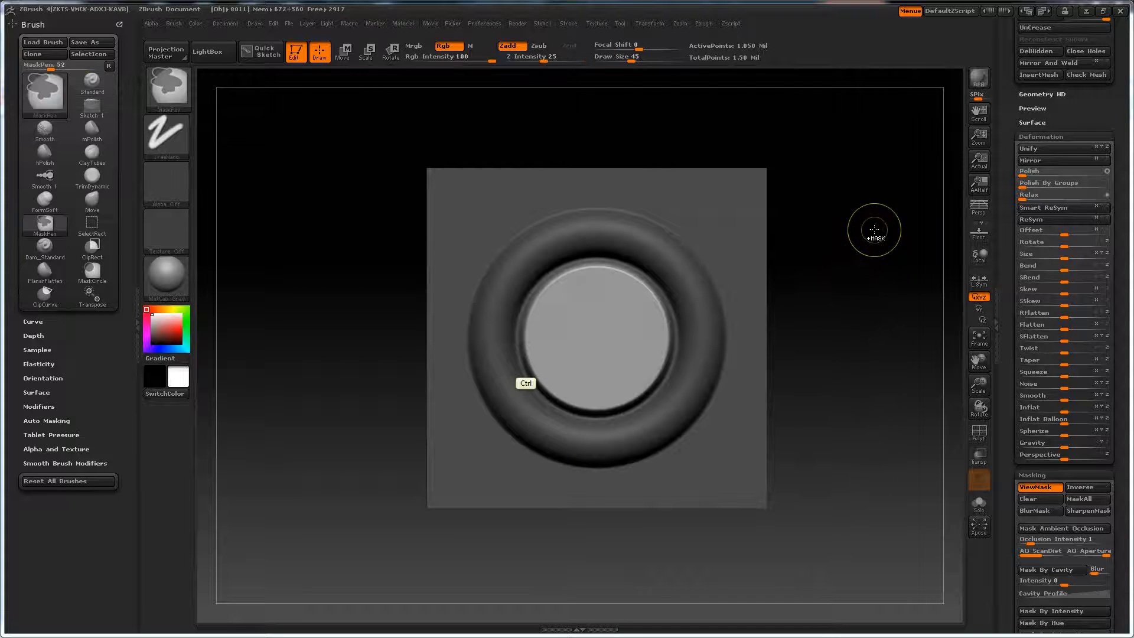
left_click_drag(888, 201, 828, 311, "ctrl")
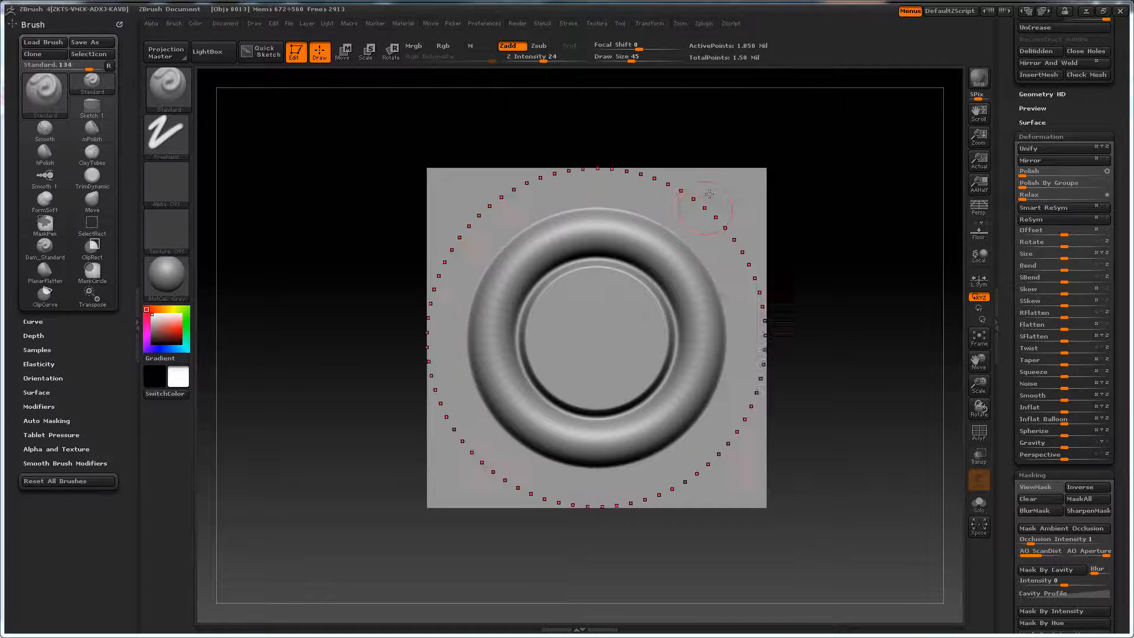
- Turn off radial symmetry and mirror strokes across the X and Y axes instead of Z
left_click(649, 24)
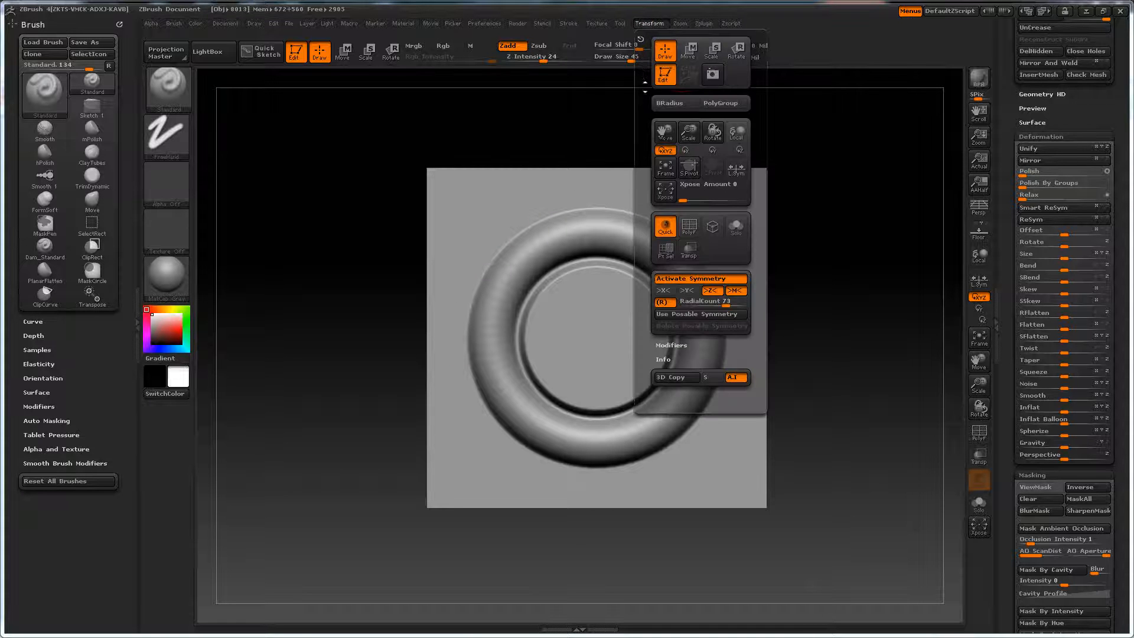
left_click(667, 306)
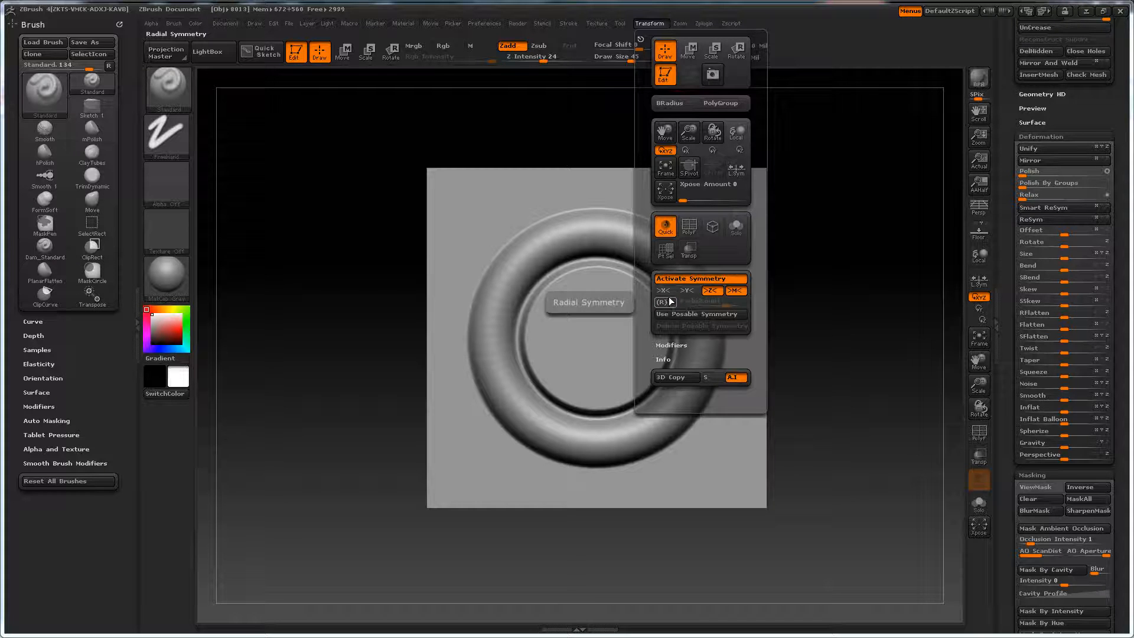
left_click(688, 292)
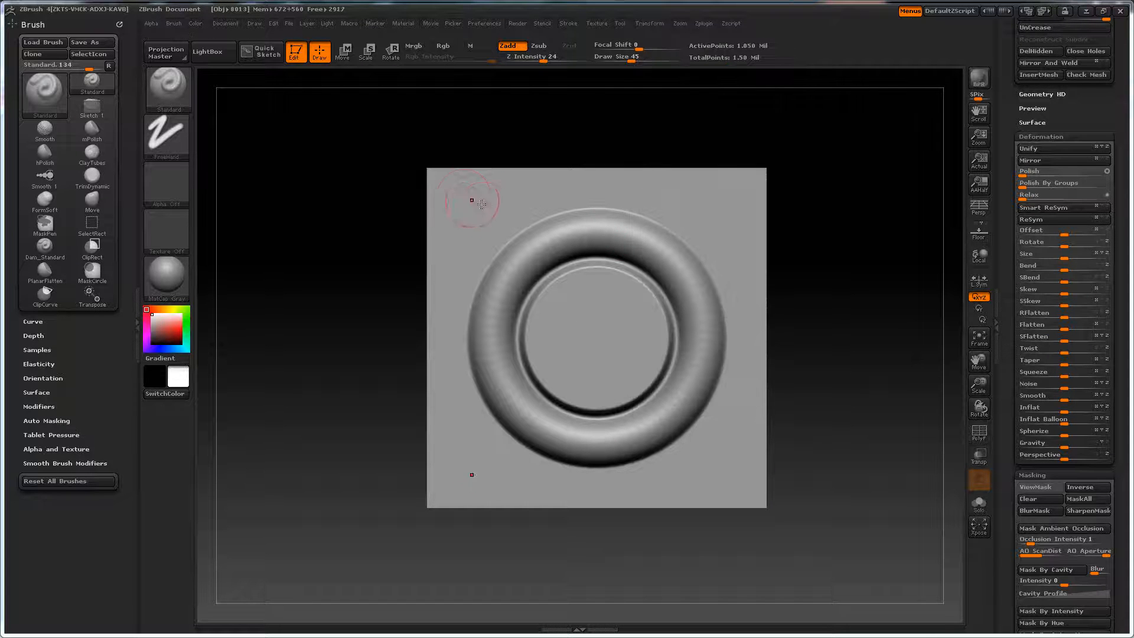
left_click(650, 23)
left_click(666, 292)
left_click(650, 23)
left_click(712, 292)
left_click(651, 23)
- Sculpt a round bump near each corner of the plane, clear of the ring, redoing the first attempt
left_click_drag(494, 229, 497, 228)
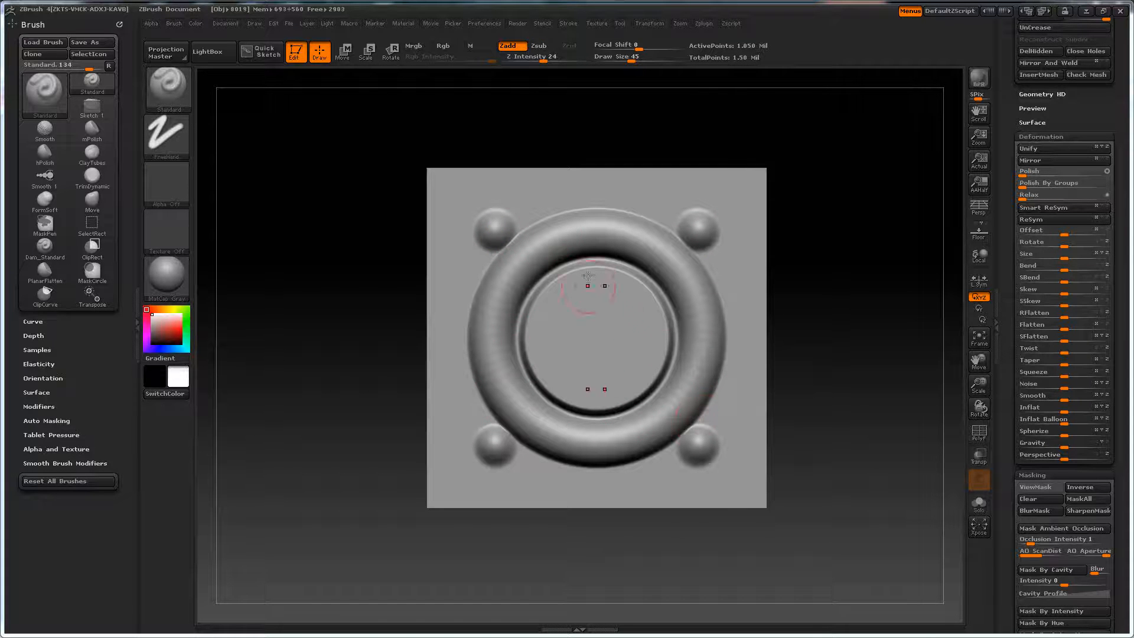
key("ctrl+z")
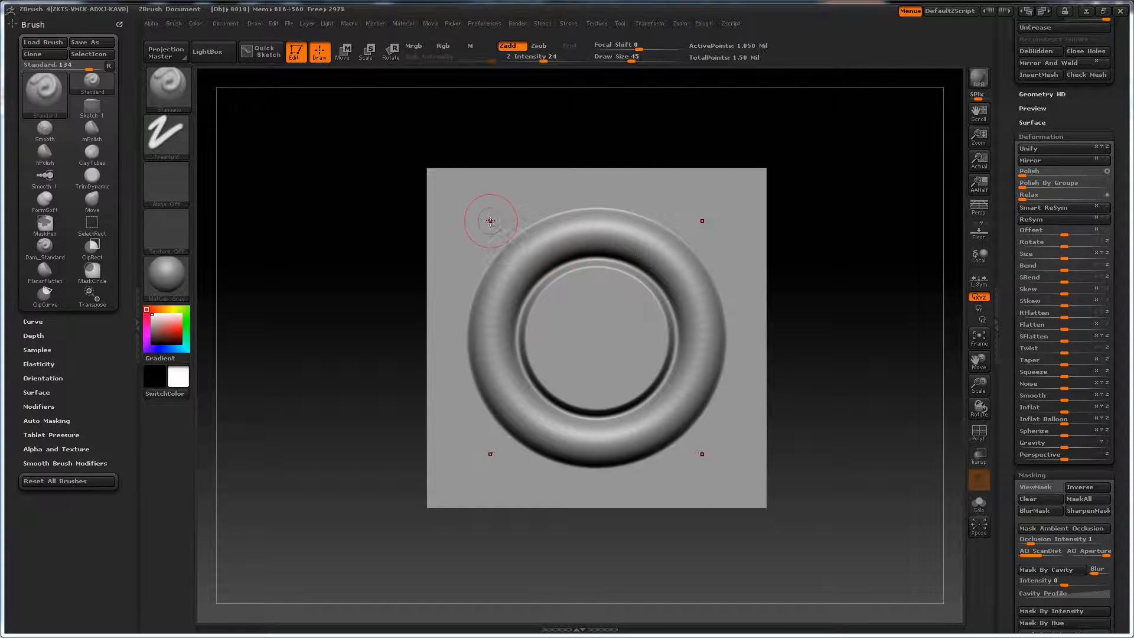
left_click_drag(491, 223, 490, 223)
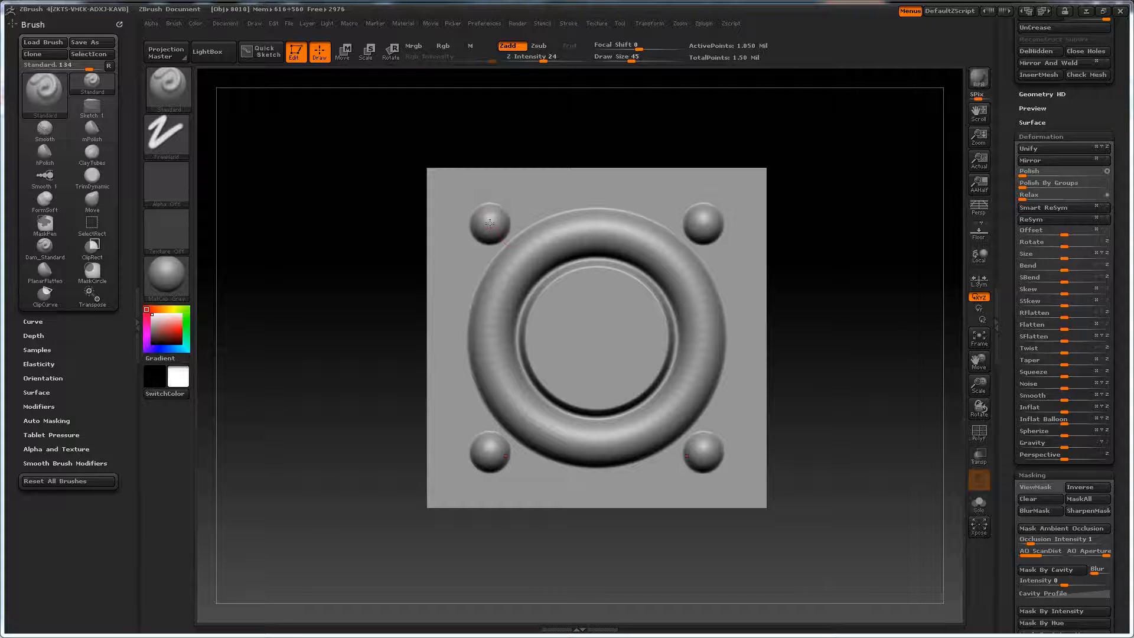
mouse_move(853, 355)
left_mouse_down()
mouse_move(849, 246)
mouse_move(849, 237)
mouse_move(851, 345)
mouse_move(864, 219)
mouse_move(813, 325)
left_mouse_up()
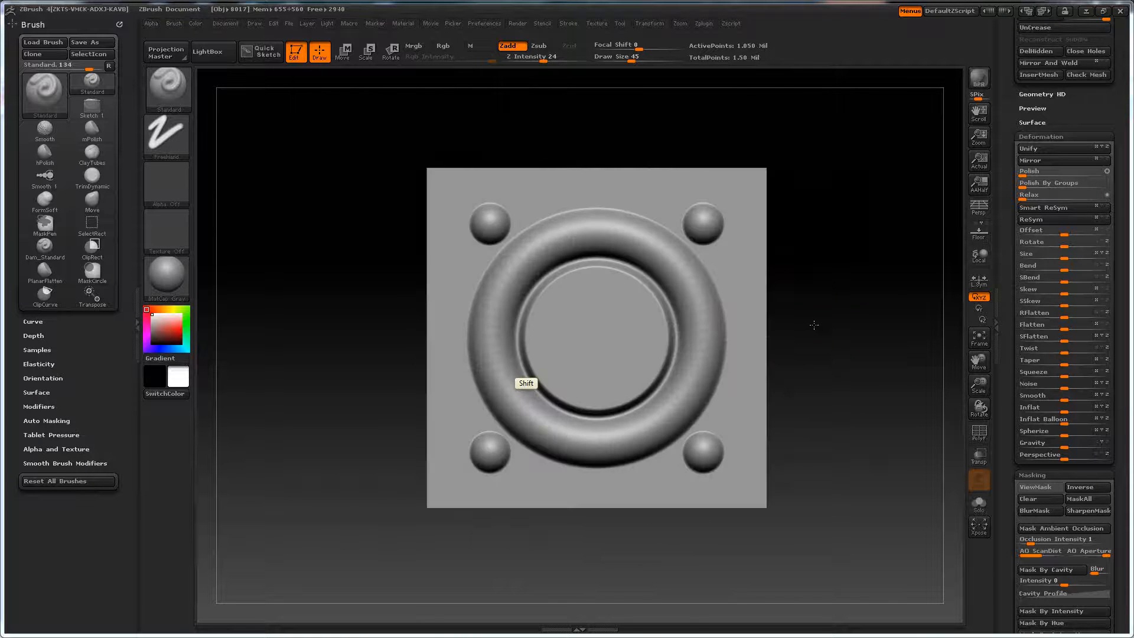
- Paint a mask over the four corner bumps with the MaskPen brush
left_click(491, 224, "ctrl")
mouse_move(490, 229)
left_mouse_down("ctrl")
mouse_move(471, 220)
mouse_move(475, 231)
mouse_move(509, 228)
mouse_move(502, 204)
mouse_move(478, 198)
mouse_move(510, 243)
mouse_move(497, 206)
mouse_move(461, 235)
mouse_move(470, 233)
left_mouse_up("ctrl")
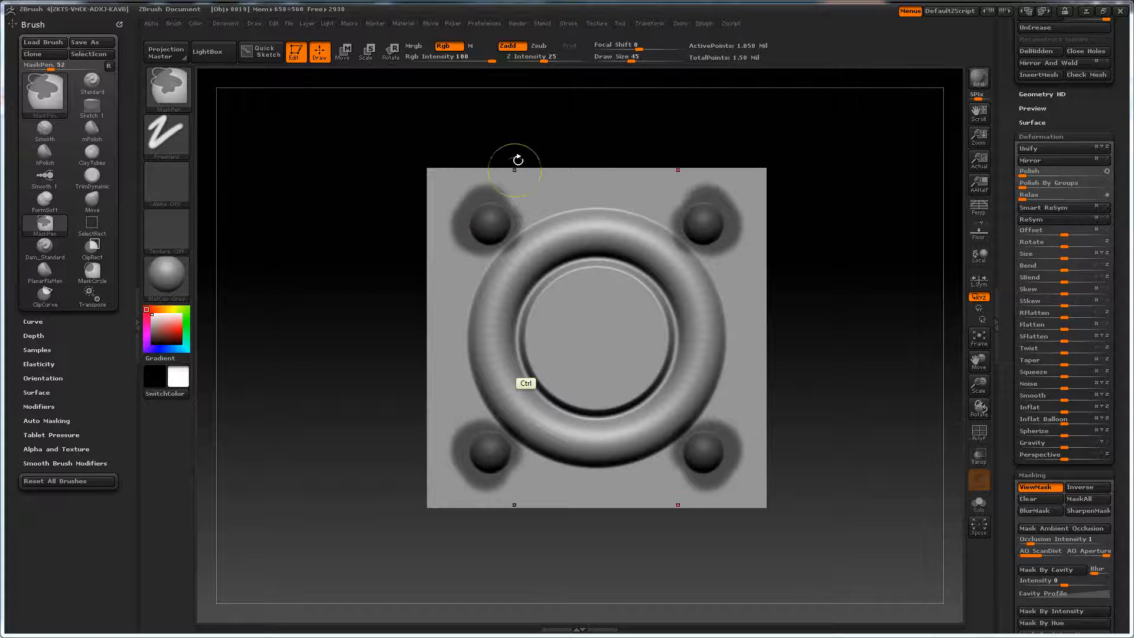
key("ctrl")
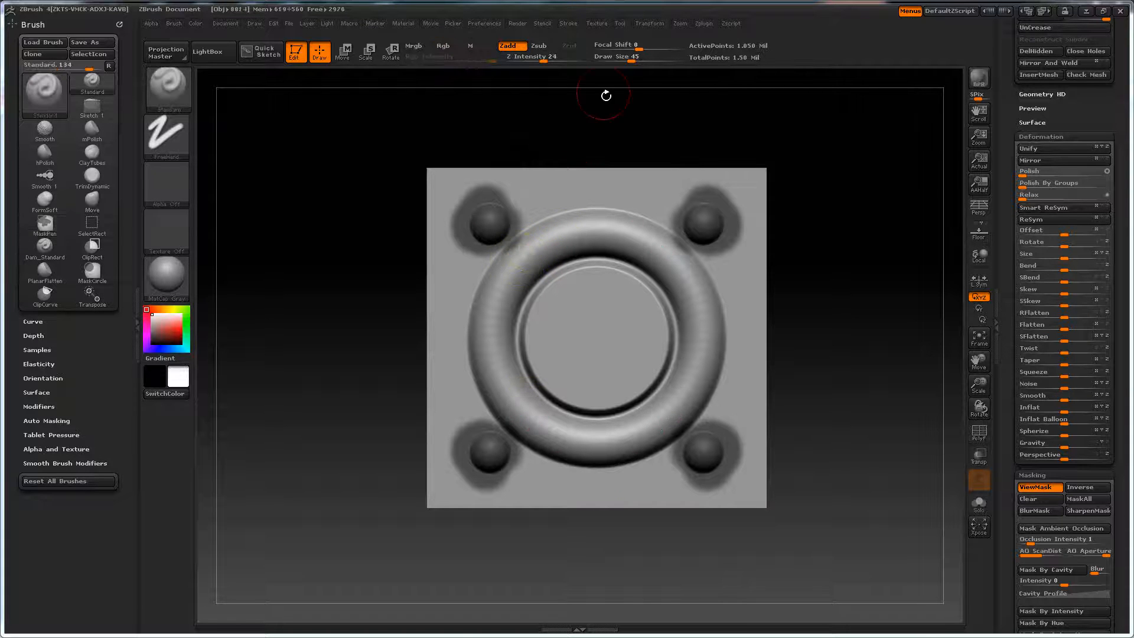
- Reduce the brush's draw size to 17
key("space")
left_click_drag(611, 111, 594, 109)
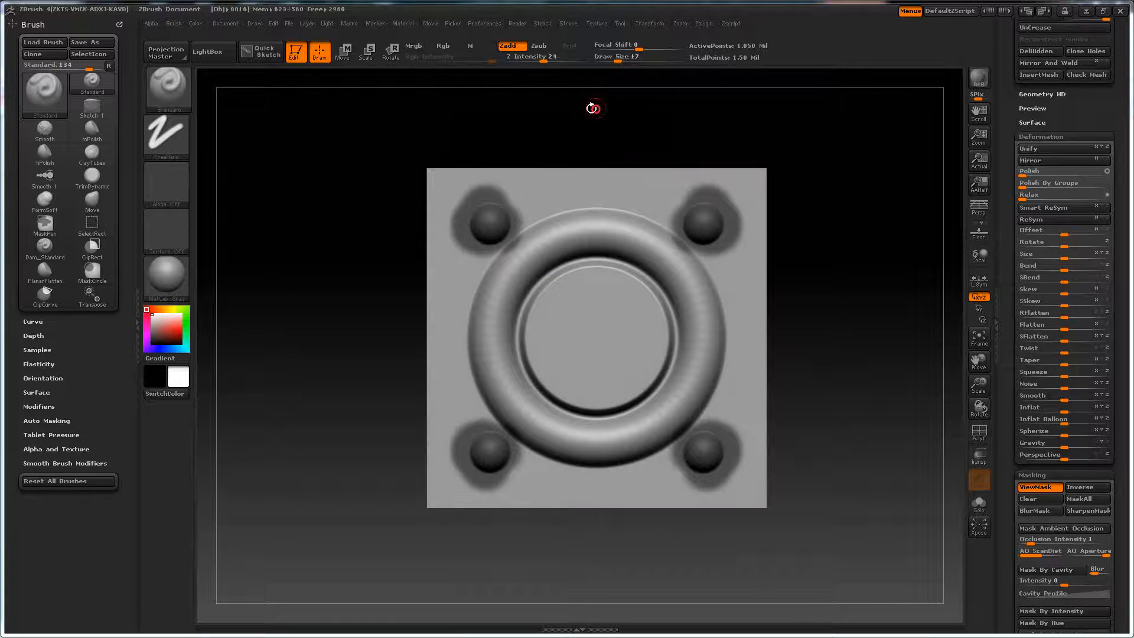
key("ctrl+alt")
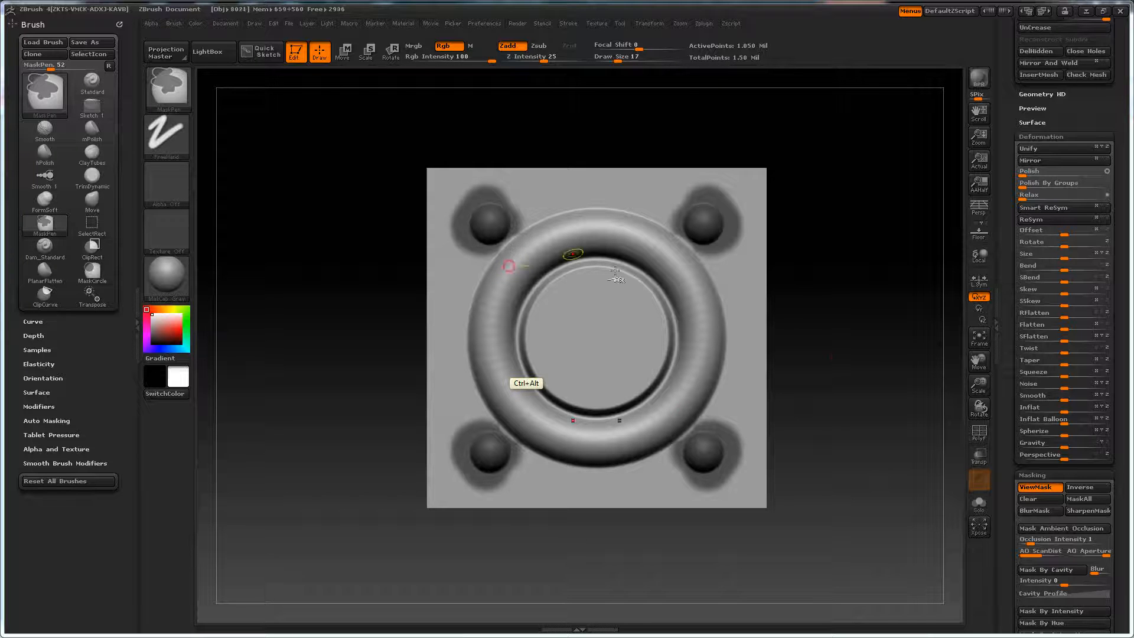
- Hide the rest of the plane so that only the masked corner bumps stay shown
left_click_drag(1119, 476, 1125, 364)
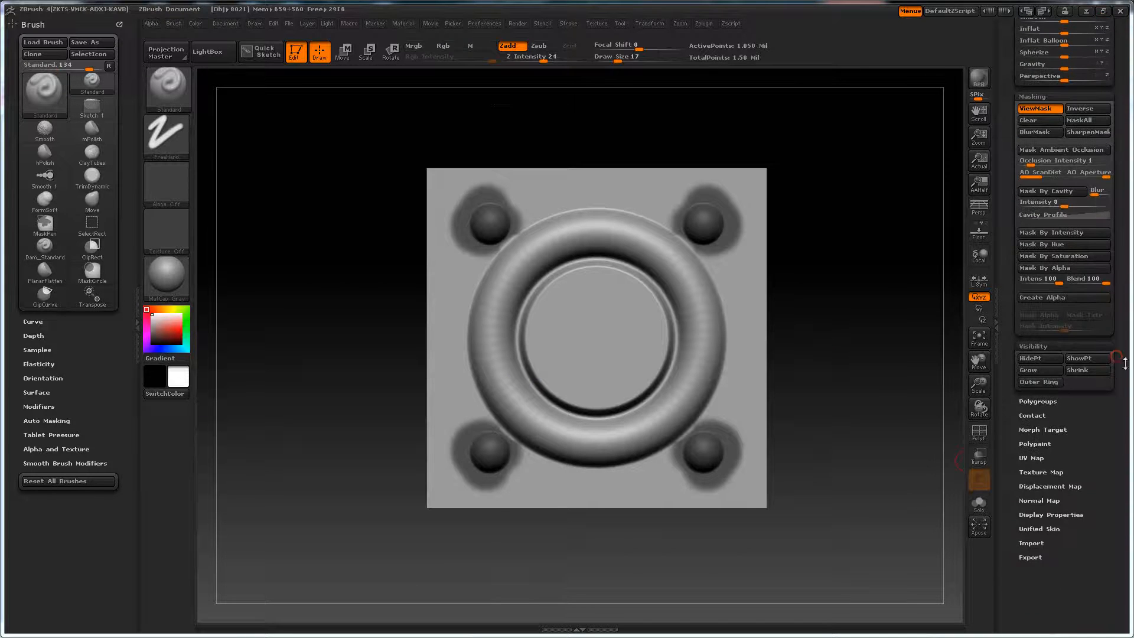
left_click(1041, 361)
mouse_move(800, 350)
left_mouse_down()
mouse_move(797, 263)
mouse_move(808, 260)
mouse_move(806, 277)
left_mouse_up()
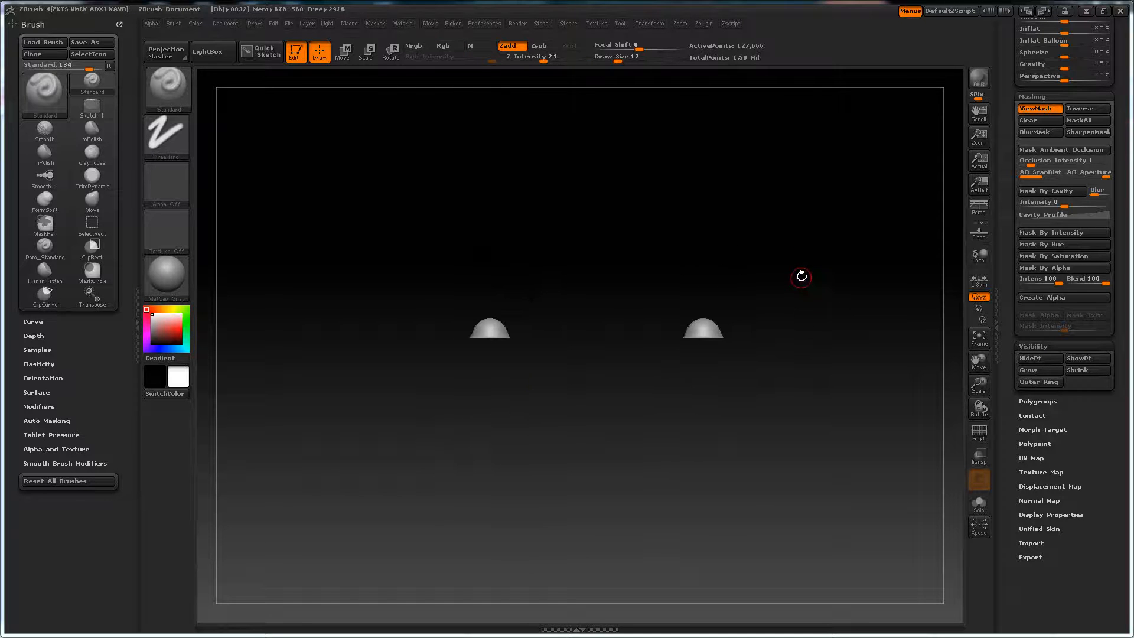
- Try to flatten the tops of the four corner bumps with the ClipRect brush
left_click(173, 97)
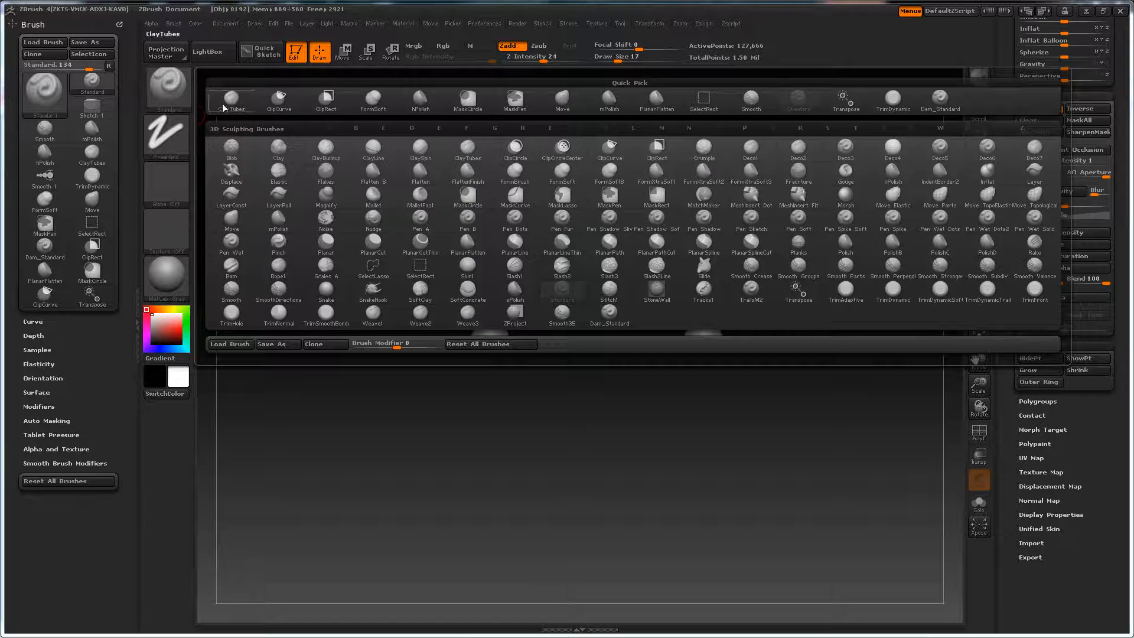
left_click(326, 106)
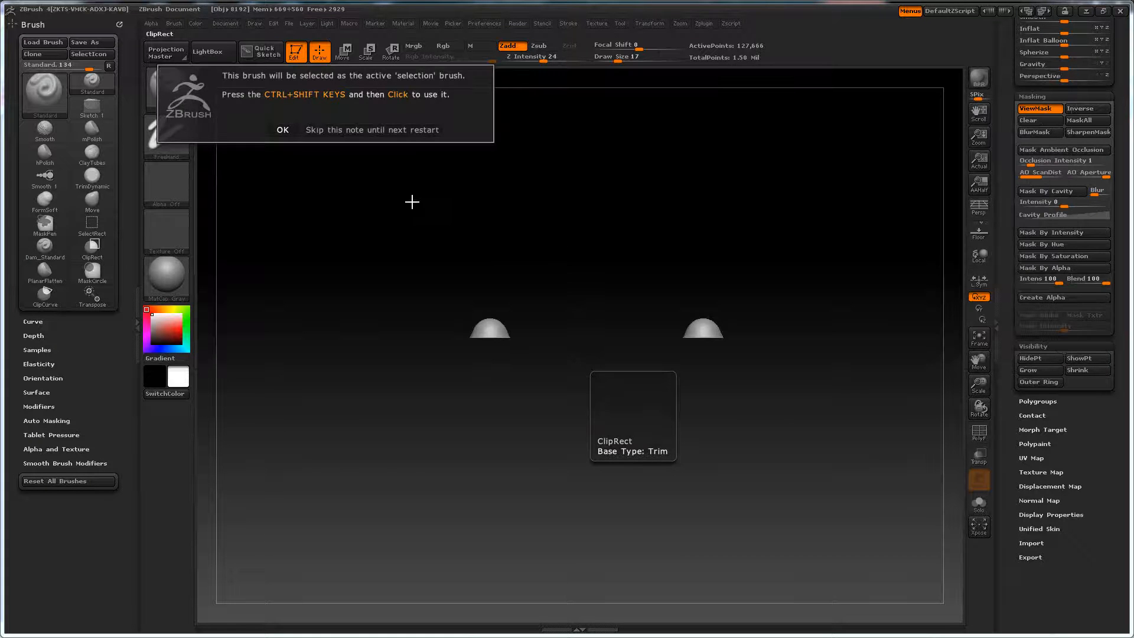
left_click(279, 125)
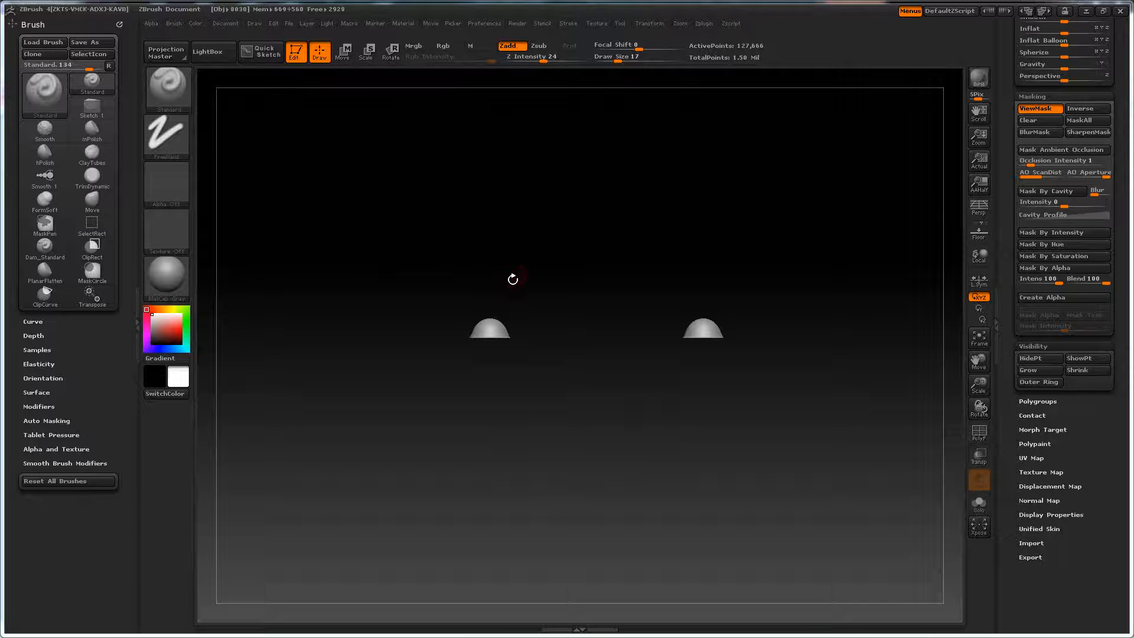
key("ctrl+shift")
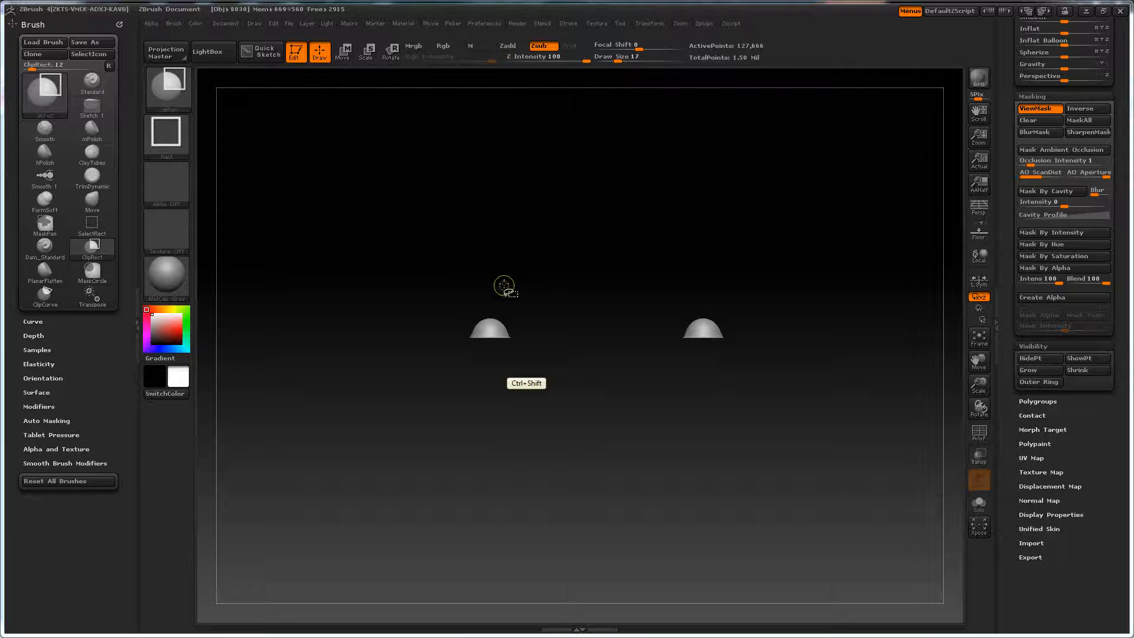
left_click_drag(425, 208, 740, 328, "ctrl+shift")
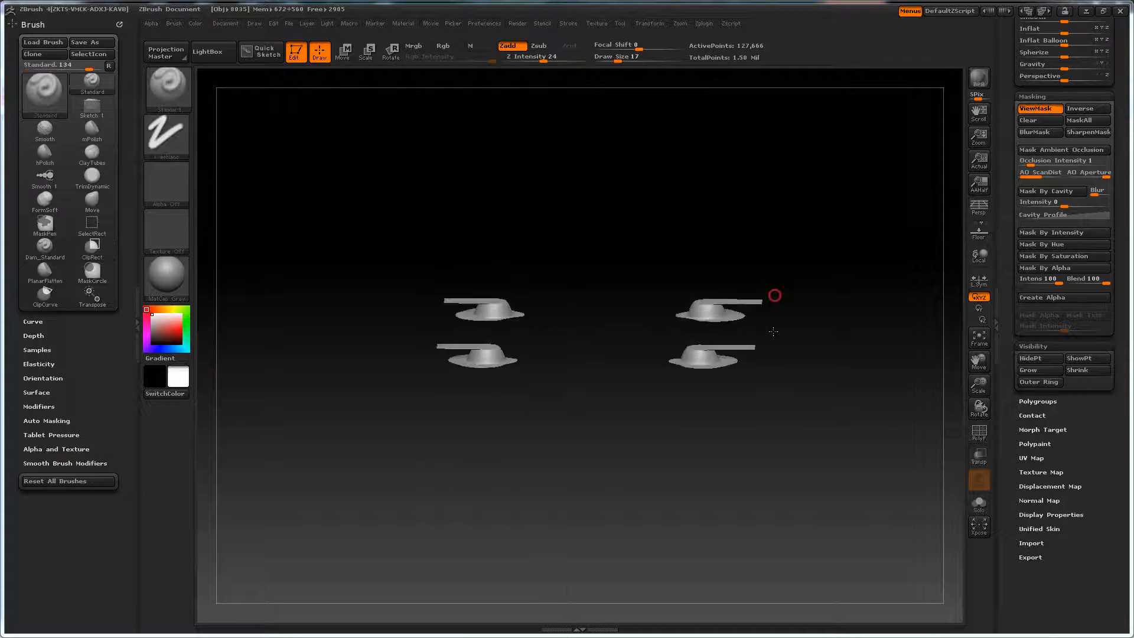
mouse_move(775, 294)
left_mouse_down()
mouse_move(778, 345)
mouse_move(766, 327)
left_mouse_up()
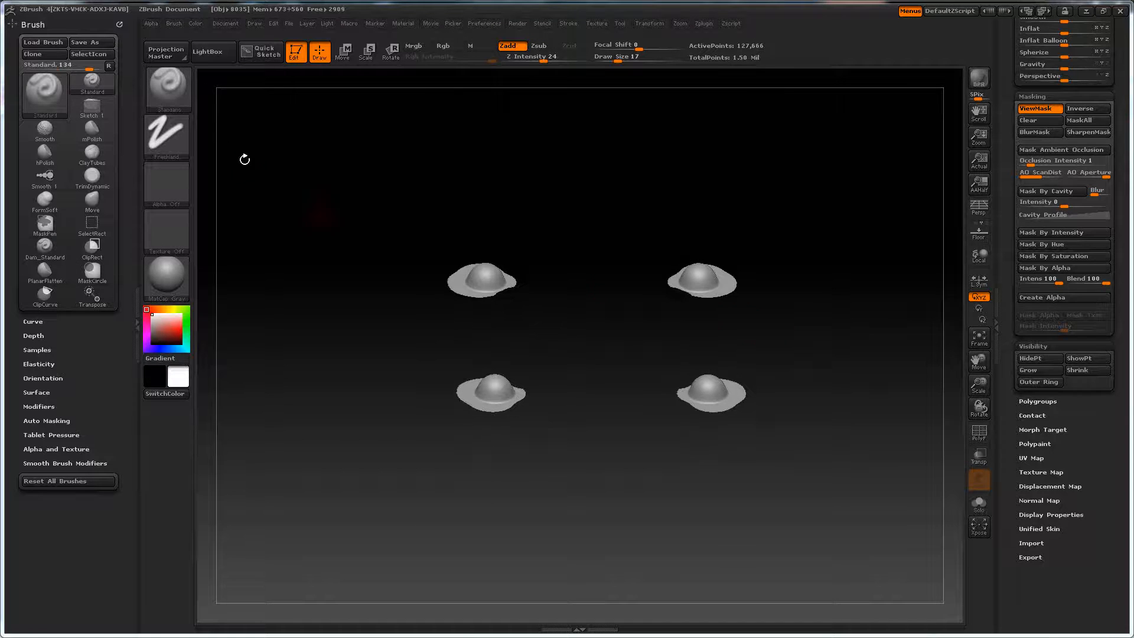
- Slice the tops of the four corner bumps flat with a straight ClipCurve cut, redoing the first cut
left_click(167, 91)
left_click(279, 99)
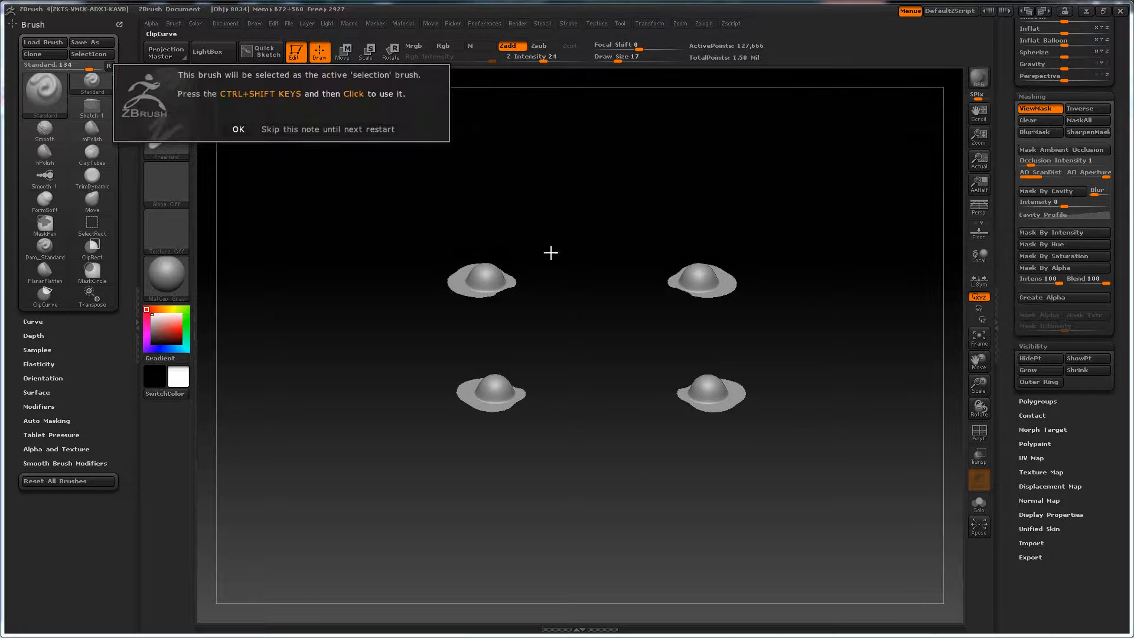
left_click(238, 128)
left_click_drag(600, 208, 816, 279, "shift")
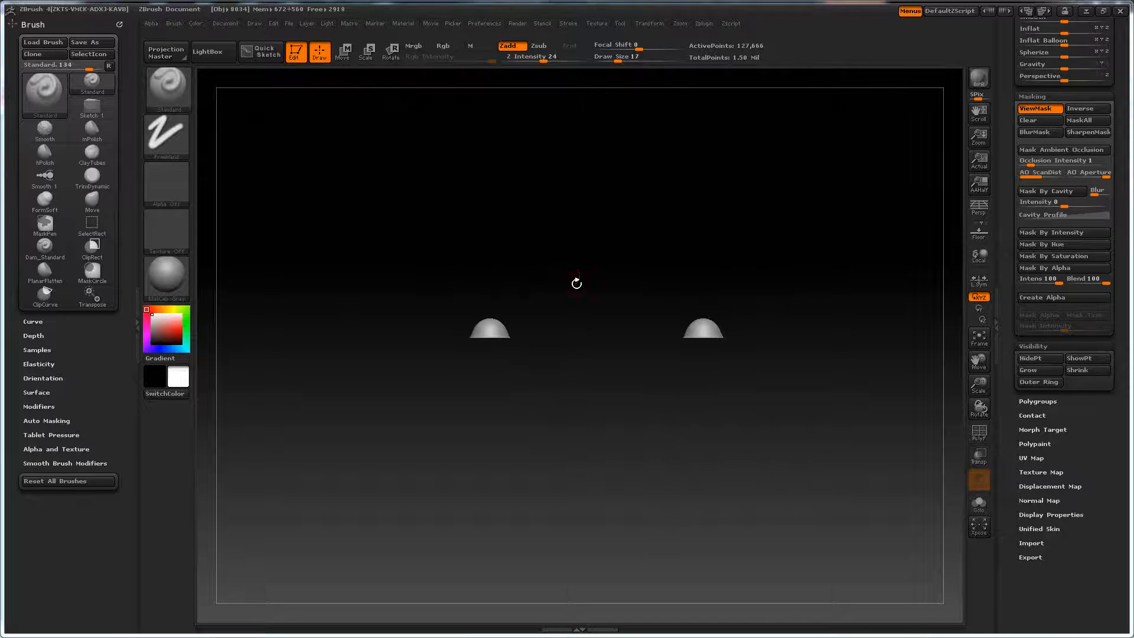
mouse_move(436, 276)
left_mouse_down("ctrl+shift")
mouse_move(638, 322)
mouse_move(618, 279)
left_mouse_up("ctrl+shift")
key("ctrl+z")
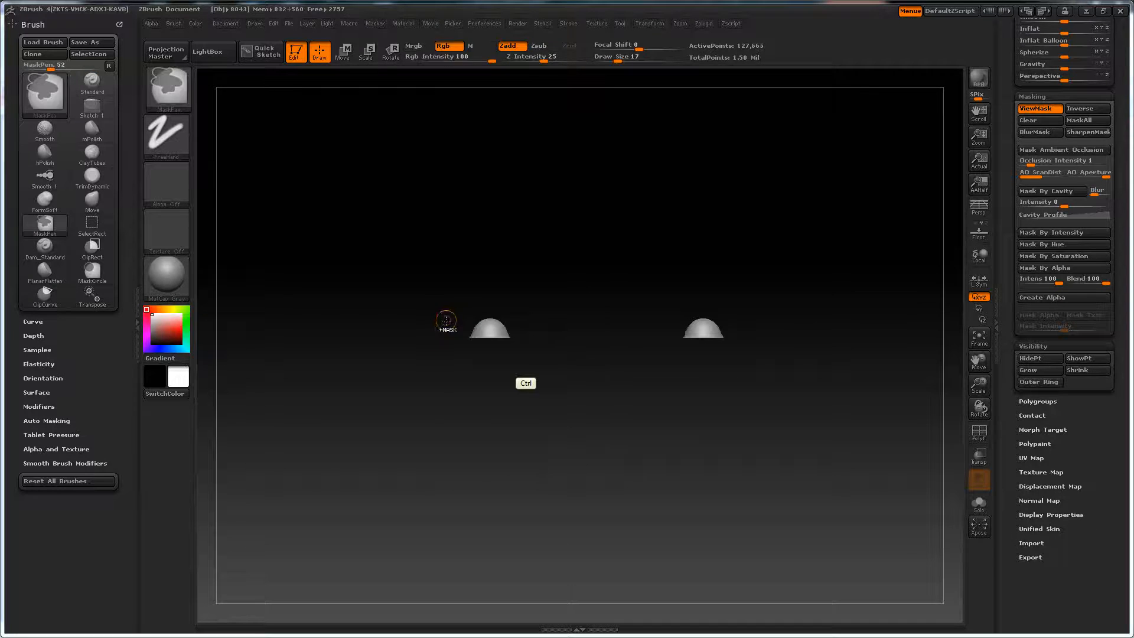
mouse_move(442, 323)
left_mouse_down("ctrl+shift")
mouse_move(752, 335)
mouse_move(765, 340)
mouse_move(763, 424)
mouse_move(767, 383)
mouse_move(779, 378)
mouse_move(756, 353)
left_mouse_up("ctrl+shift")
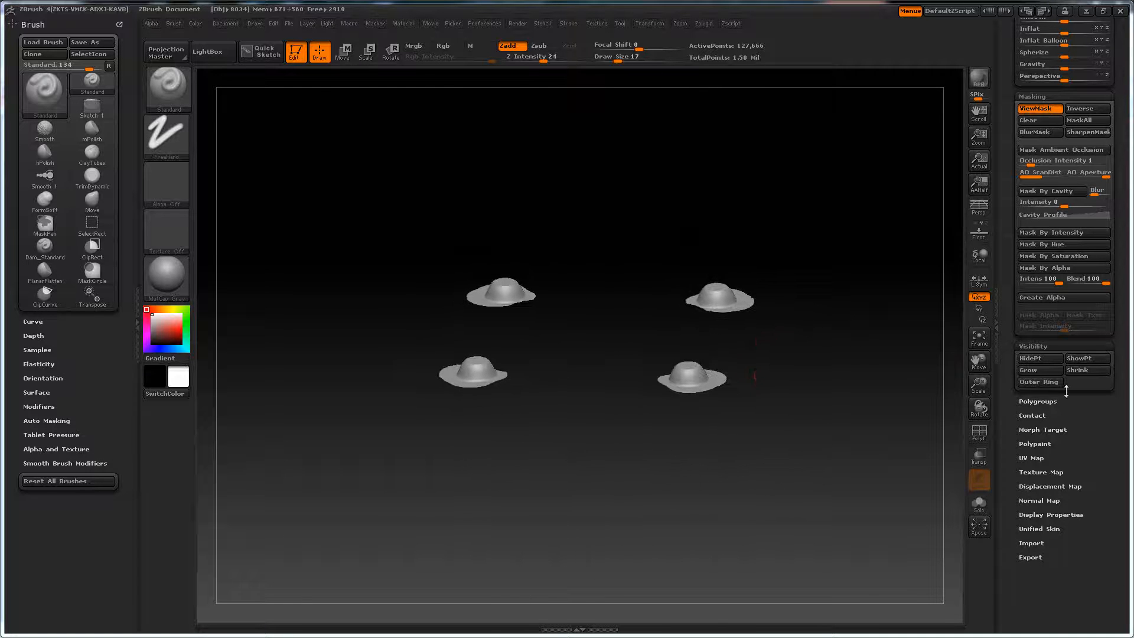
- Show the hidden part of the plane again and clear the mask
left_click(1071, 360)
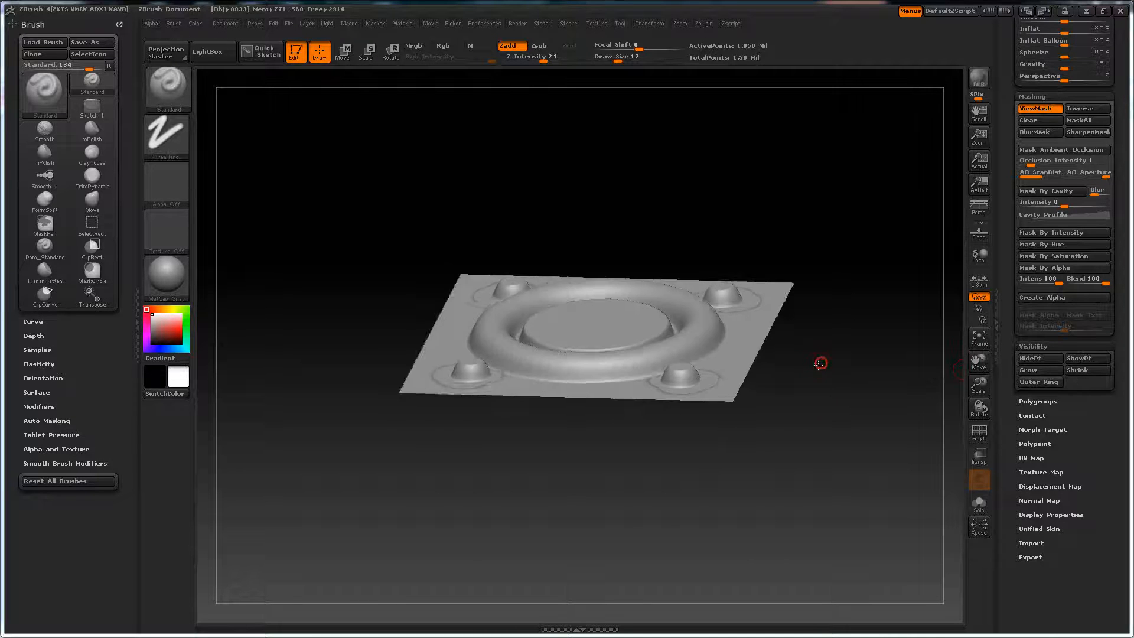
left_click_drag(821, 362, 827, 412)
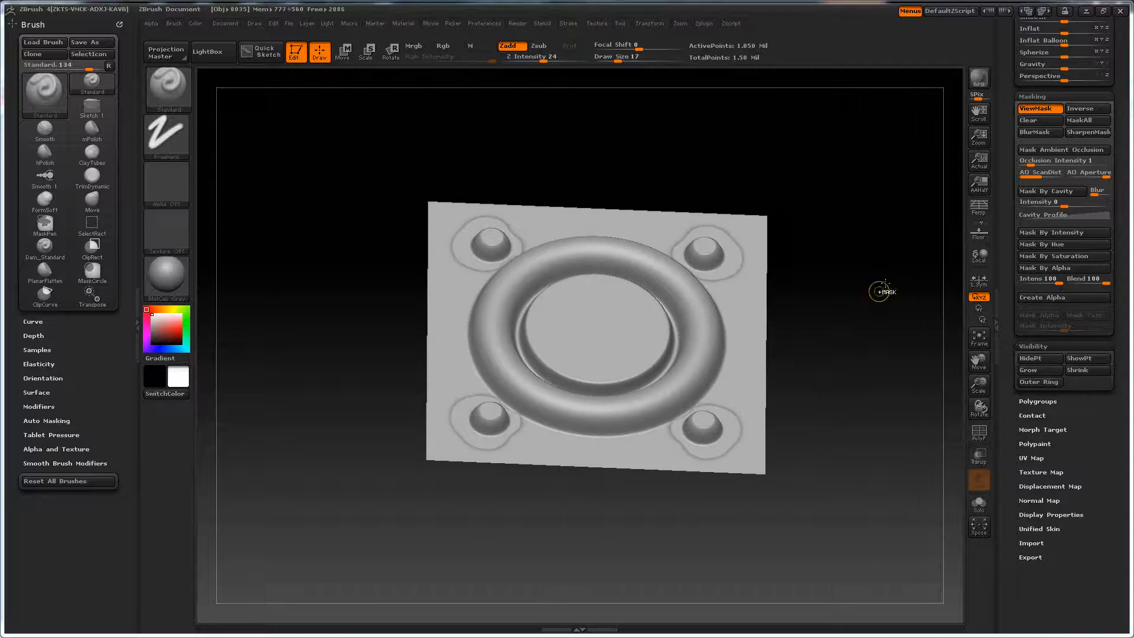
left_click_drag(881, 291, 876, 296, "ctrl")
mouse_move(846, 361)
left_mouse_down()
mouse_move(853, 403)
mouse_move(851, 372)
left_mouse_up()
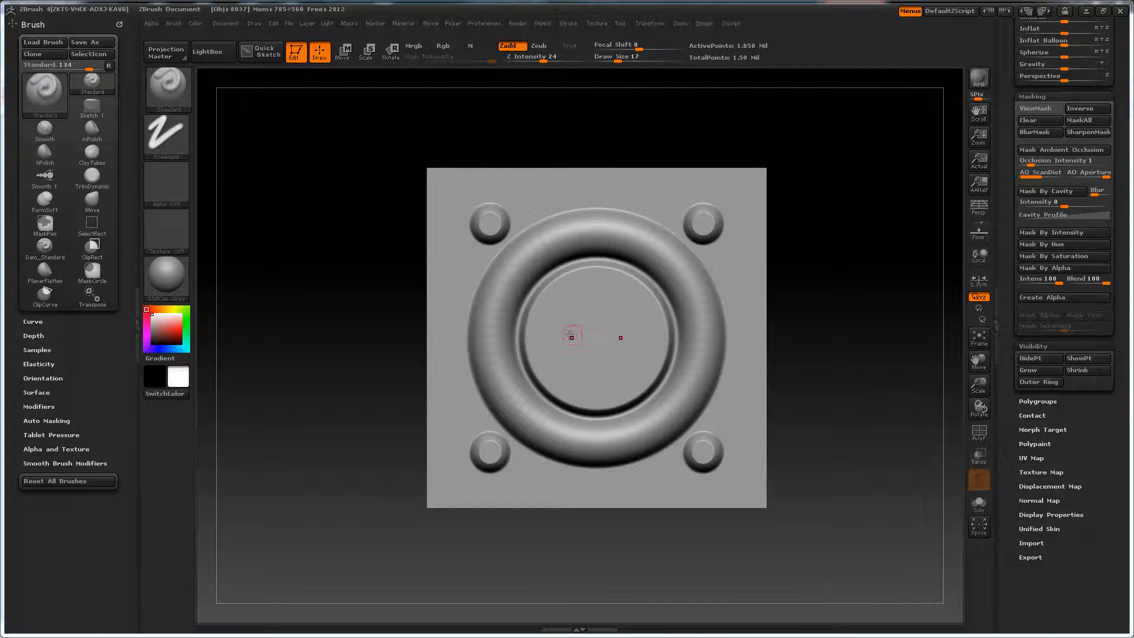
- Dock the Stroke settings below the Brush settings and turn on LazyMouse for the Standard brush
left_click_drag(562, 338, 597, 338, "shift")
left_click(180, 96)
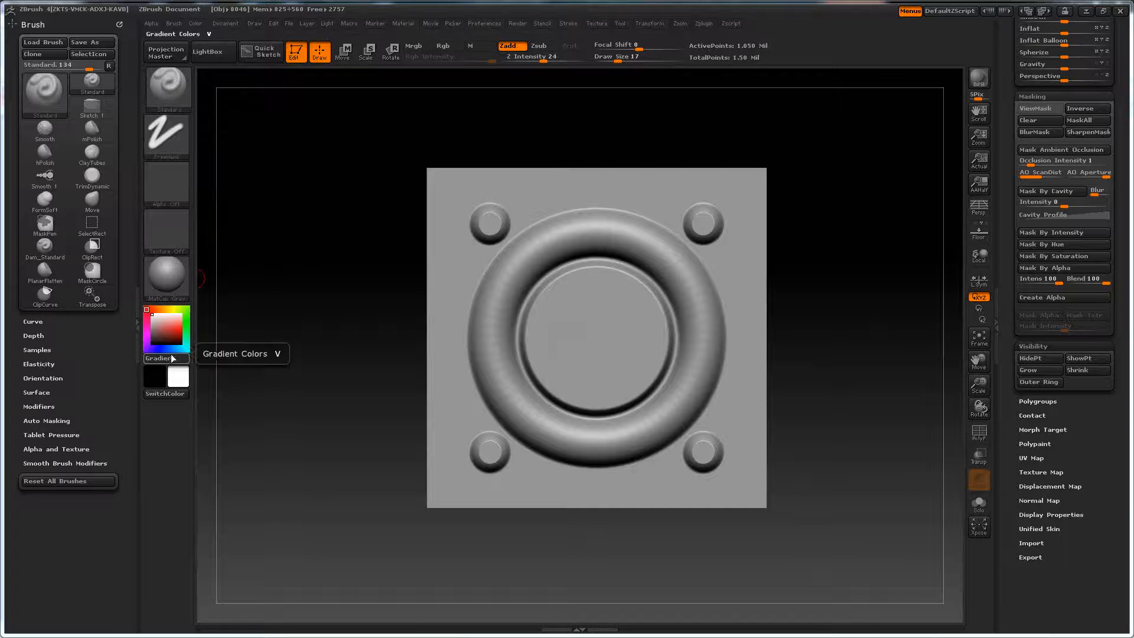
left_click(568, 25)
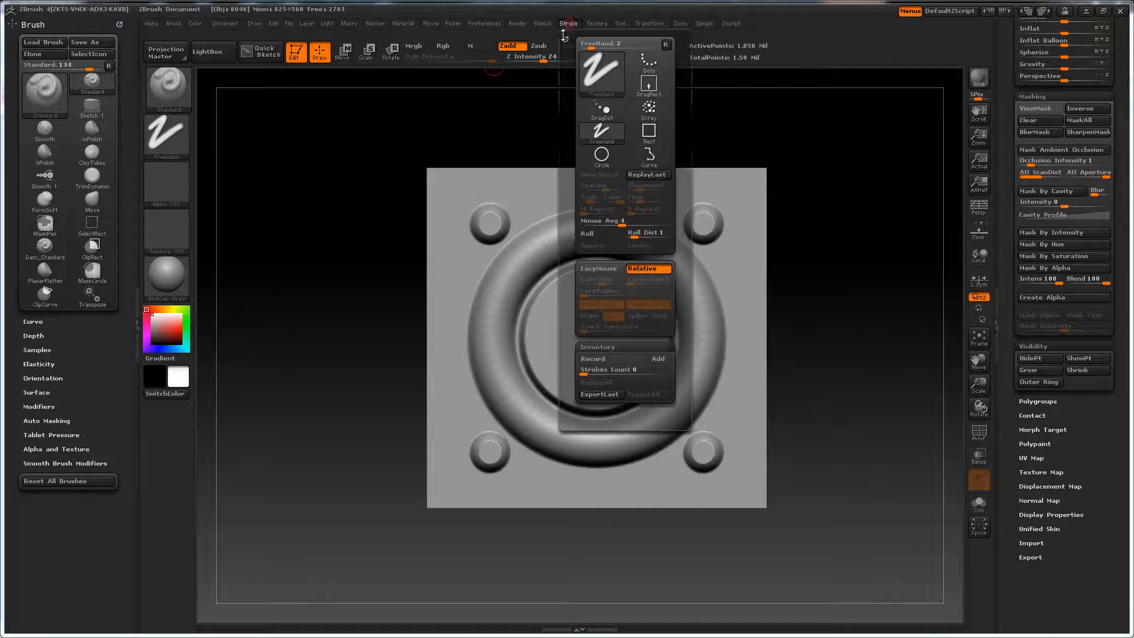
left_click_drag(568, 40, 277, 281)
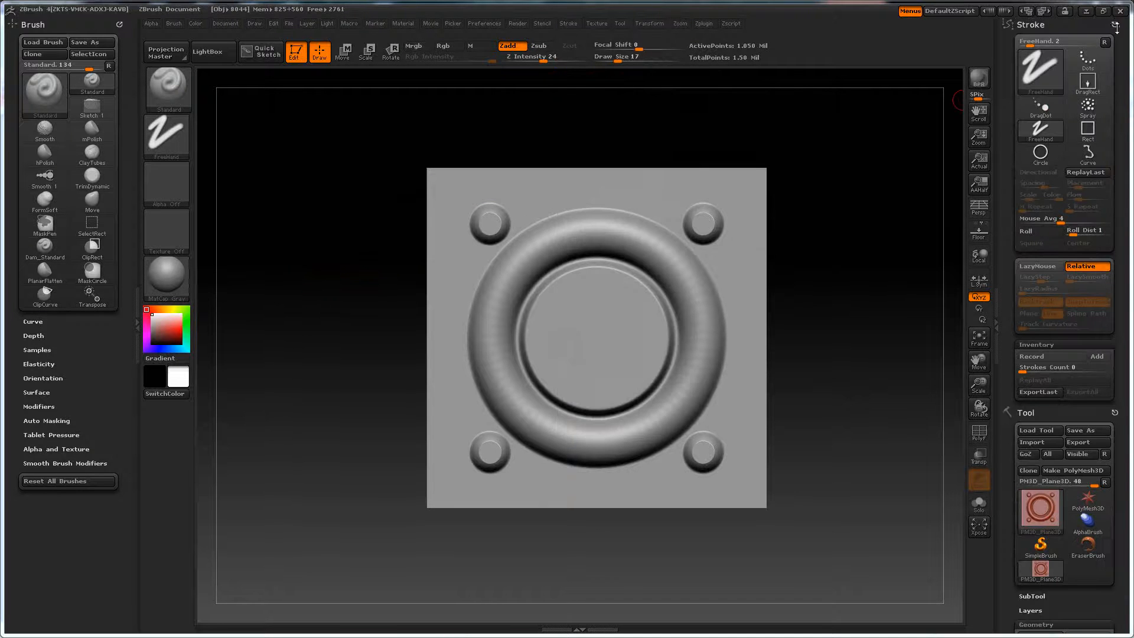
mouse_move(1114, 24)
left_mouse_down()
mouse_move(841, 119)
mouse_move(112, 504)
mouse_move(124, 447)
left_mouse_up()
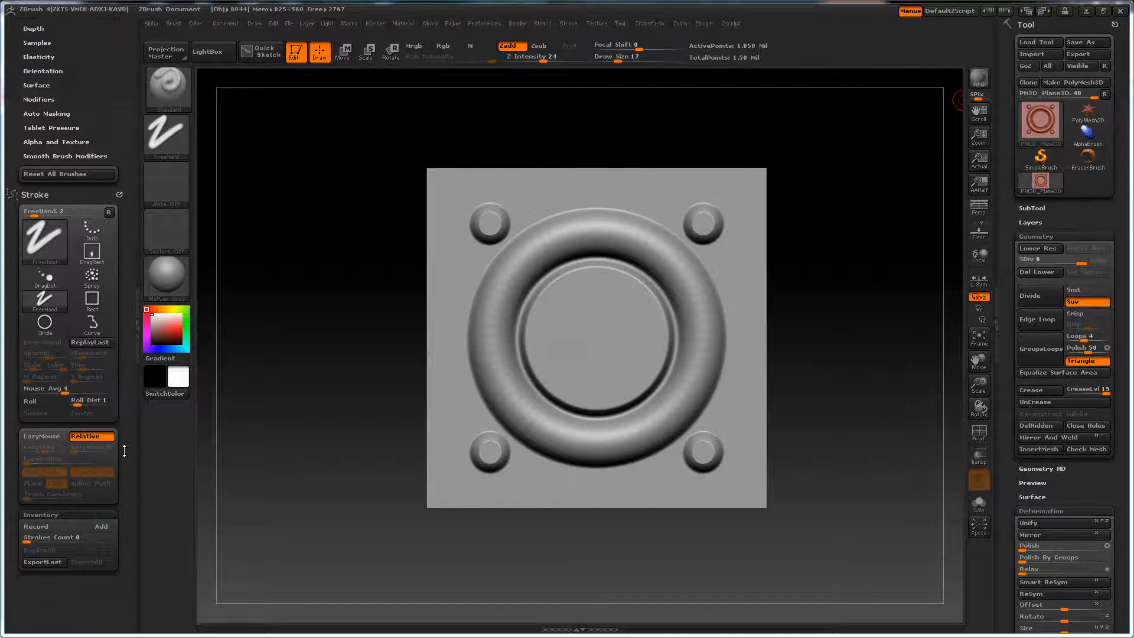
left_click(49, 440)
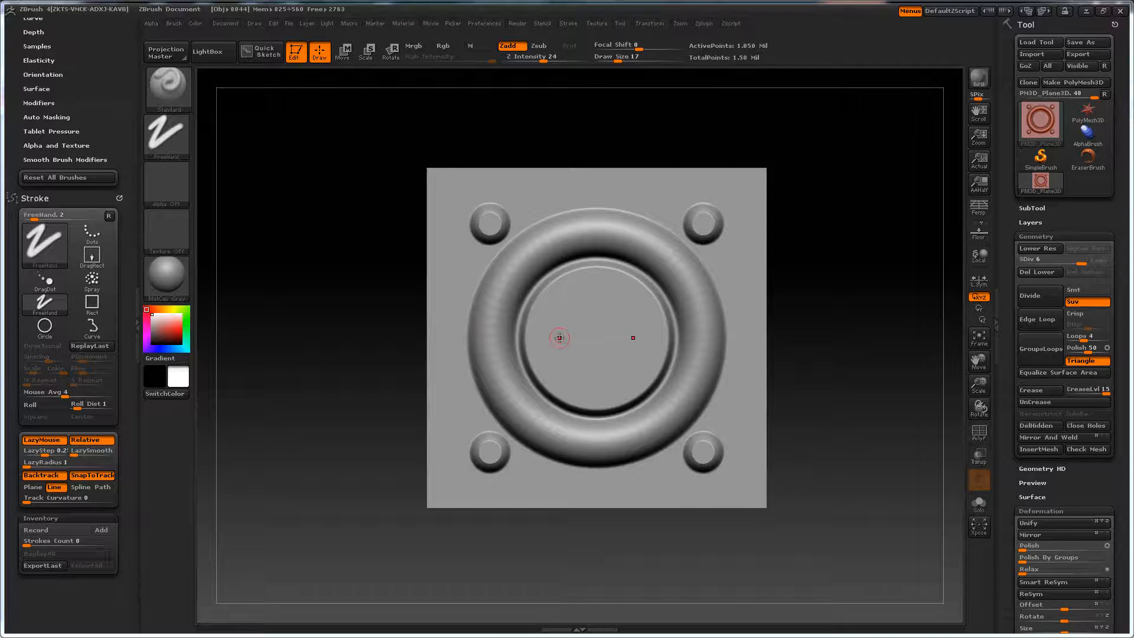
- Turn off symmetry, test a horizontal stroke across the central disc and undo it
left_click(655, 22)
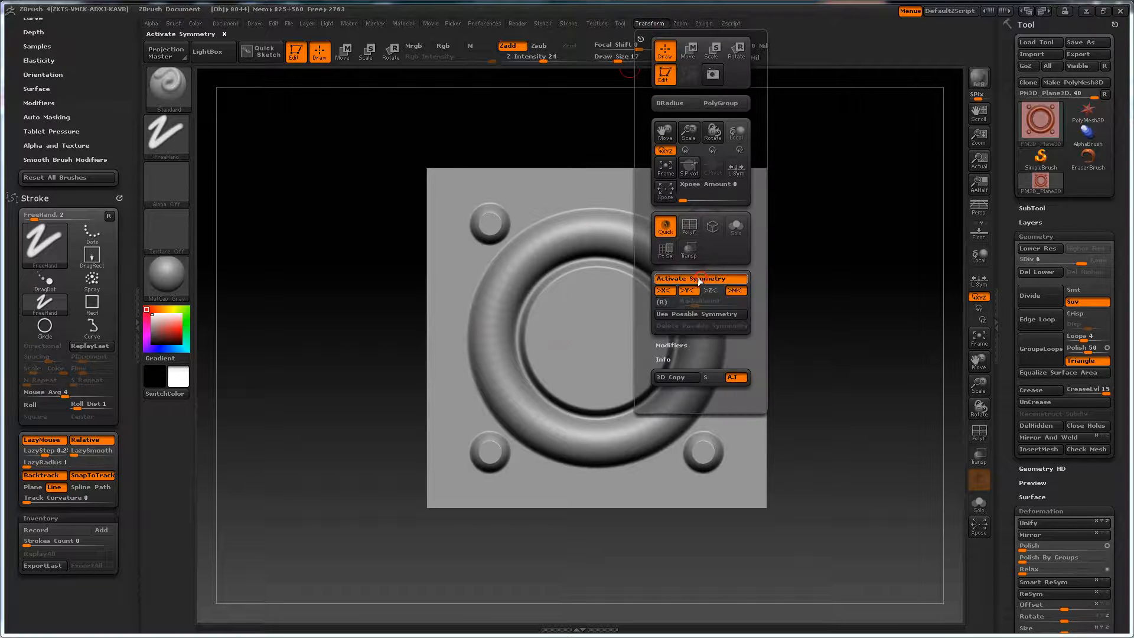
left_click(702, 279)
mouse_move(557, 341)
left_mouse_down()
mouse_move(650, 342)
mouse_move(640, 336)
left_mouse_up()
key("ctrl+z")
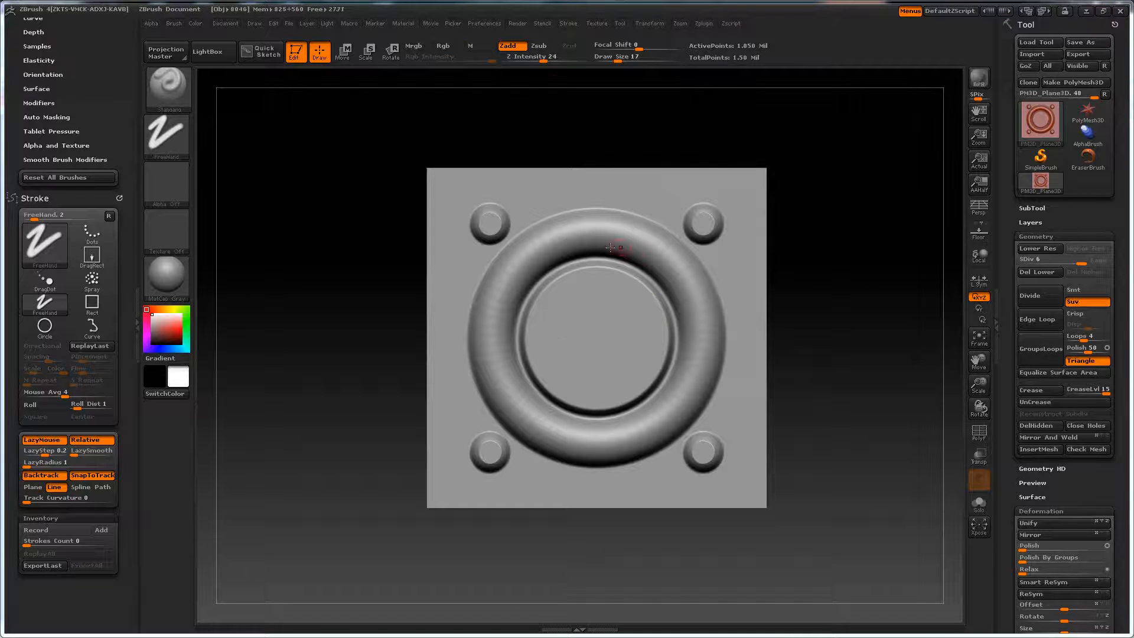
- Switch the brush to Zsub and set its draw size to 35
left_click(542, 47)
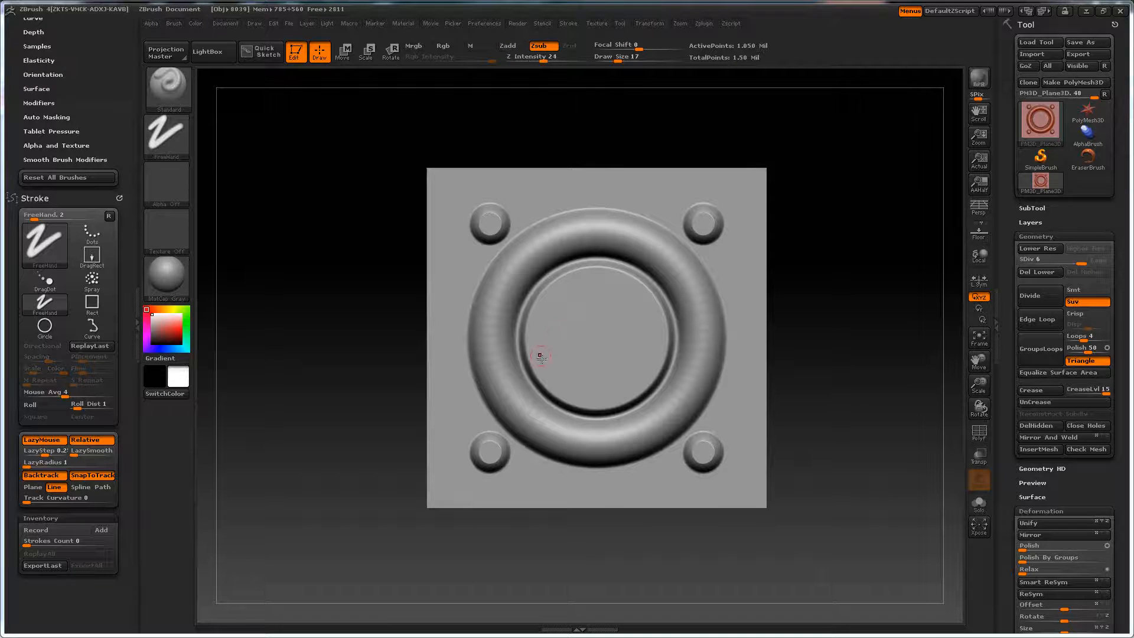
key("space")
left_click_drag(568, 327, 578, 326)
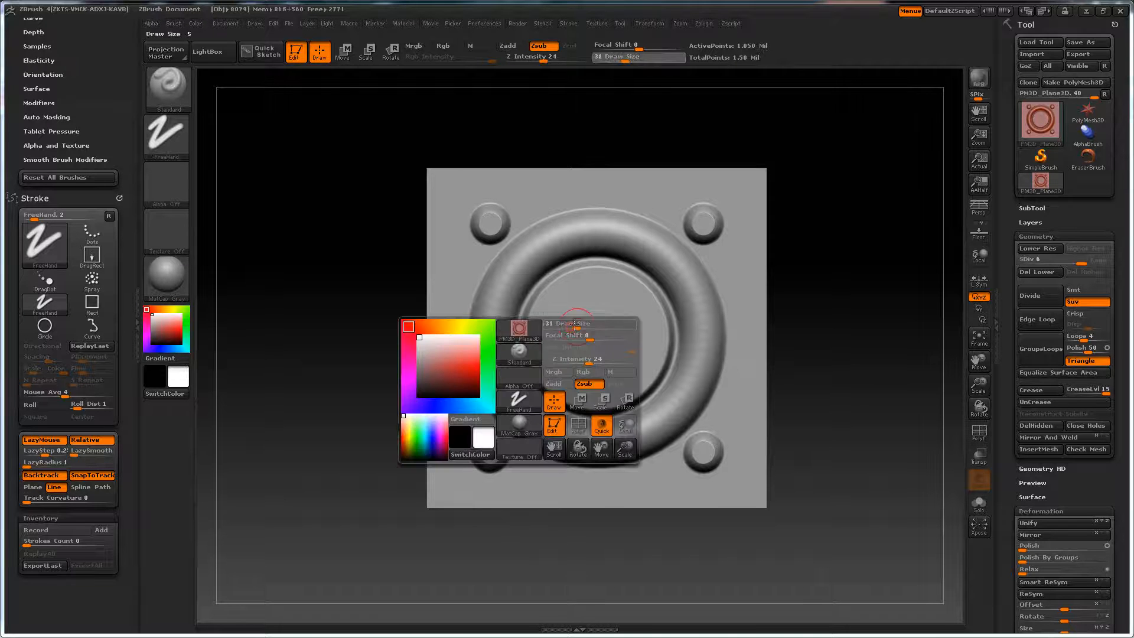
- Try to carve a horizontal slot across the central disc with Focal Shift at -51, and undo it
left_click_drag(638, 49, 615, 49)
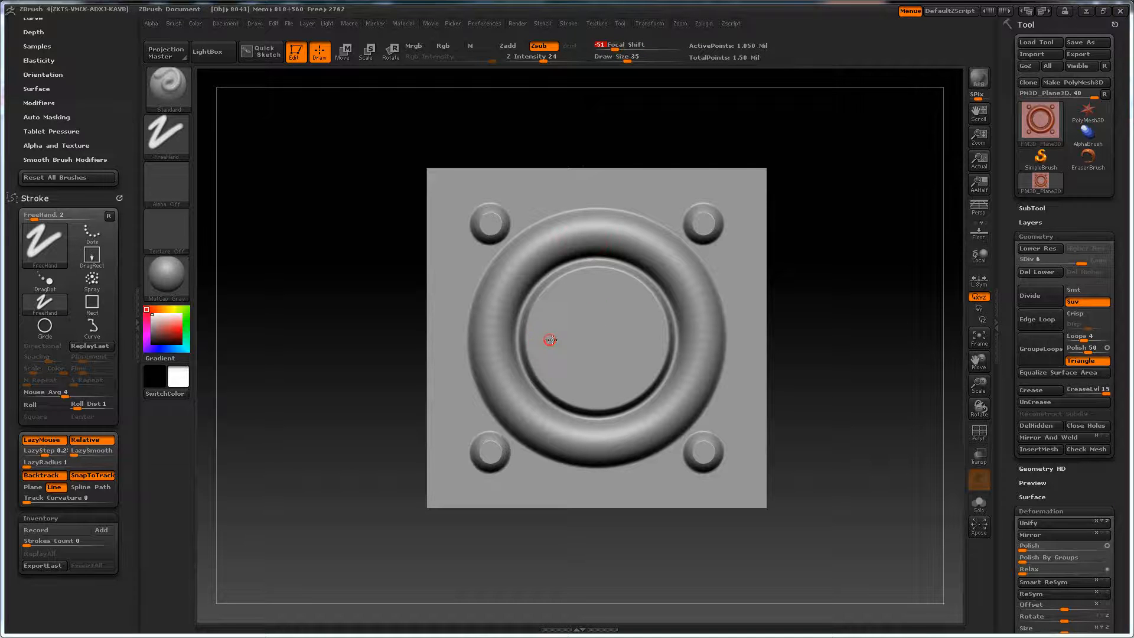
mouse_move(551, 340)
left_mouse_down()
mouse_move(648, 340)
mouse_move(540, 340)
mouse_move(568, 337)
left_mouse_up()
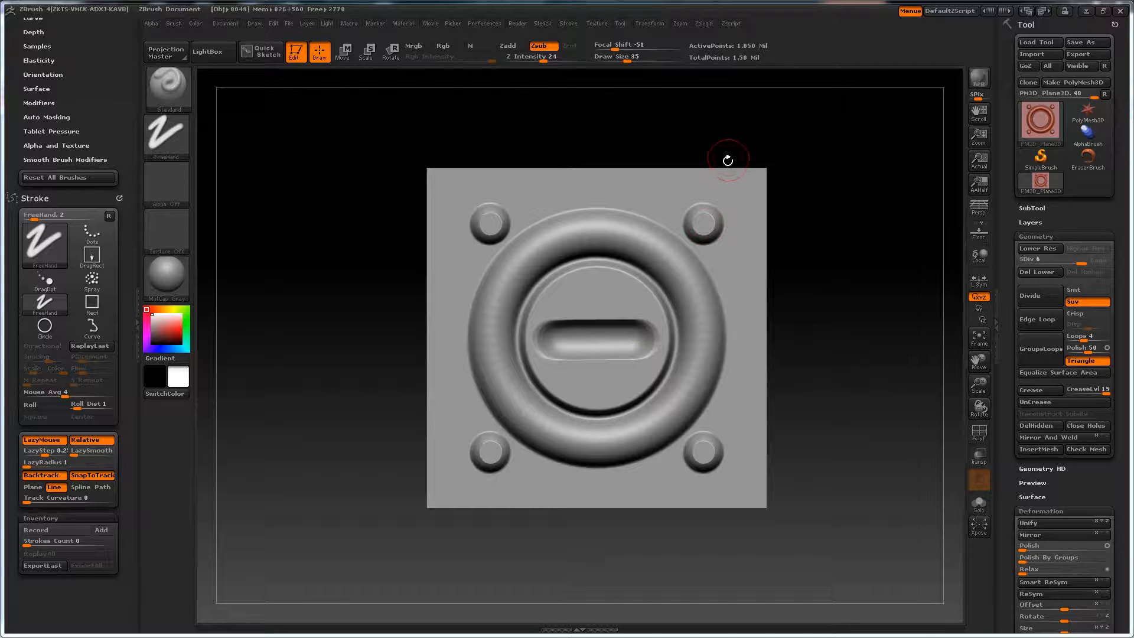
key("ctrl+z")
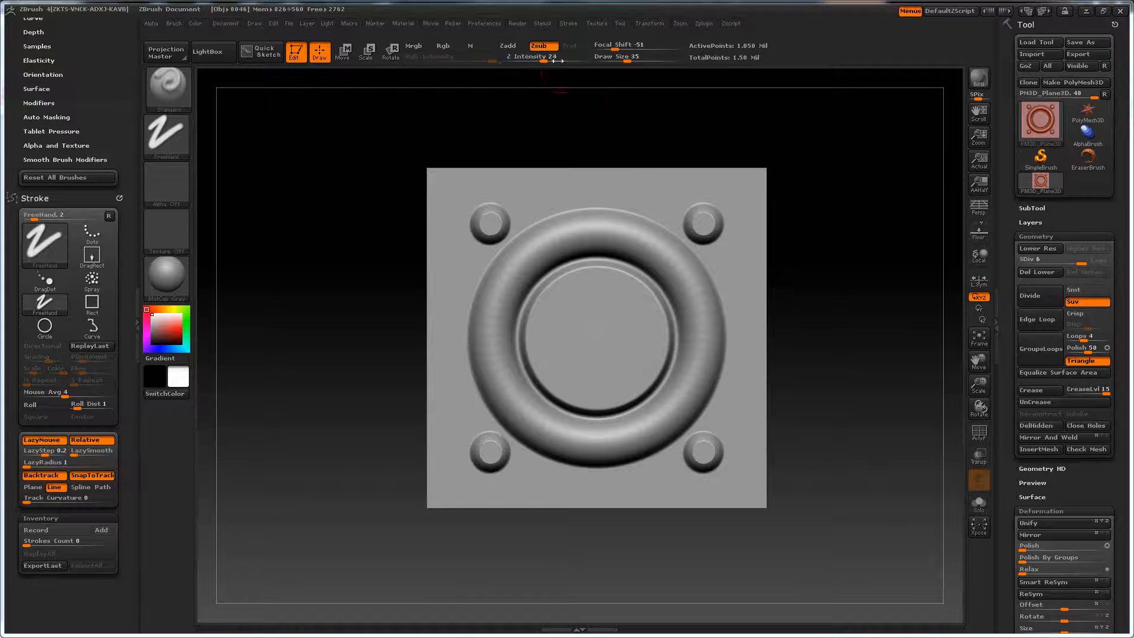
- Set the brush's Z Intensity to 8 and its Focal Shift to 36
left_click(528, 60)
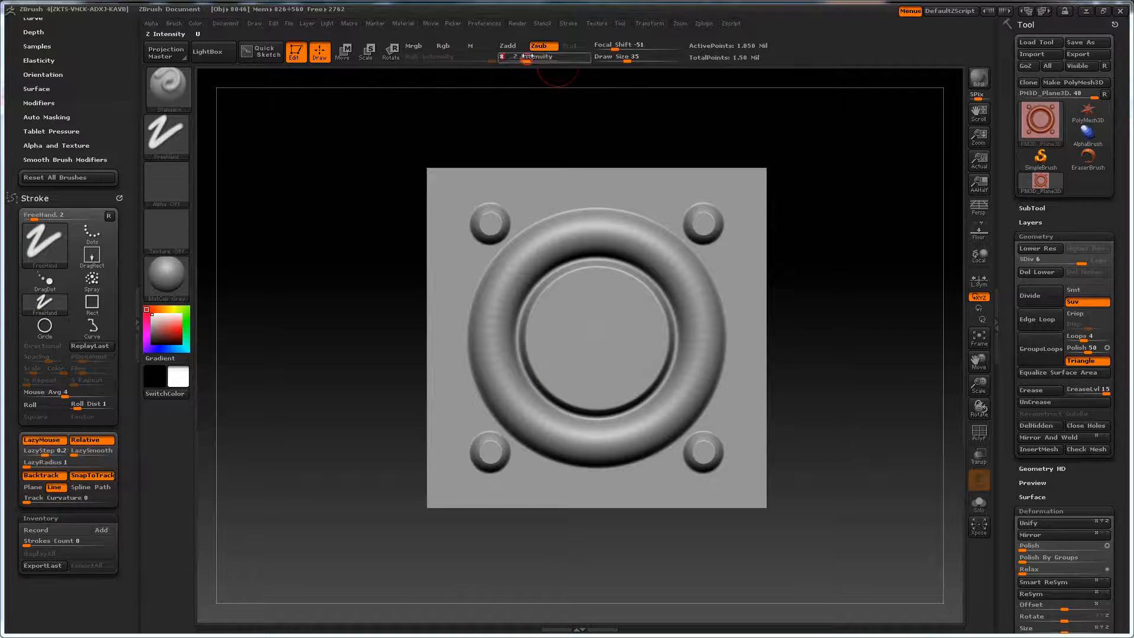
type("8")
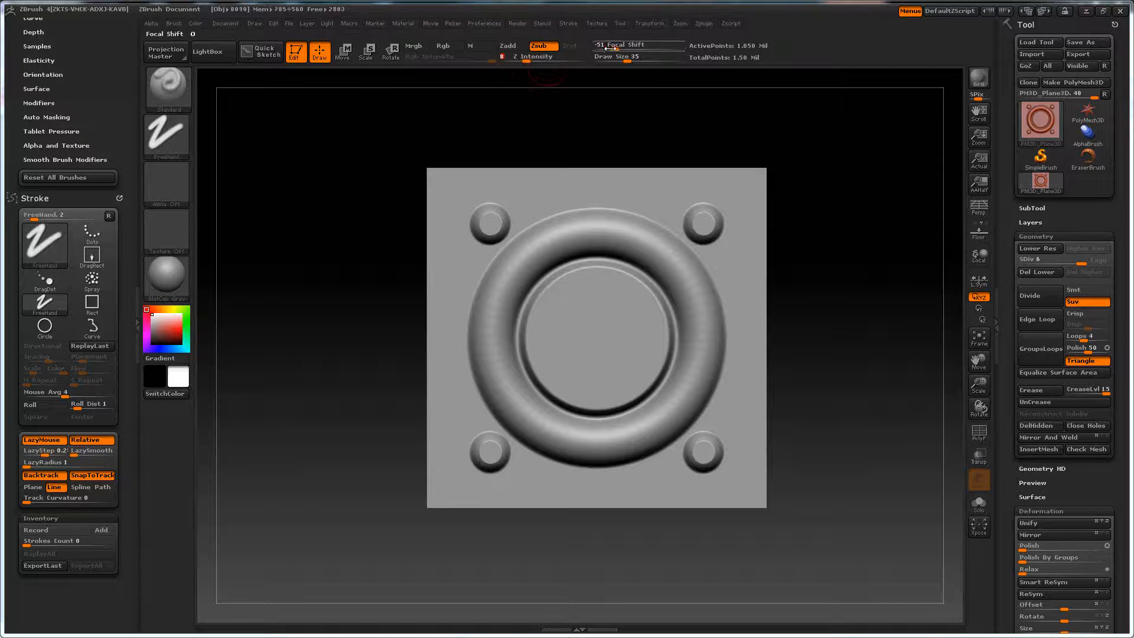
left_click_drag(618, 51, 658, 70)
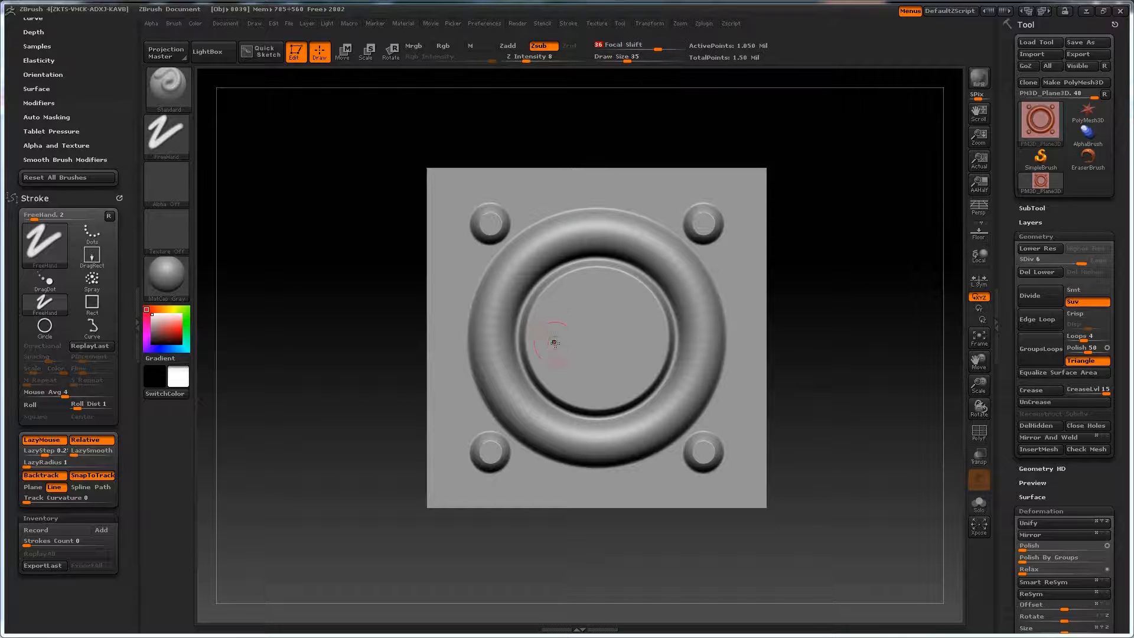
- Try to carve a shallow straight slot across the central disc with repeated passes, and undo it
key("shift")
left_click_drag(551, 337, 646, 335, "shift")
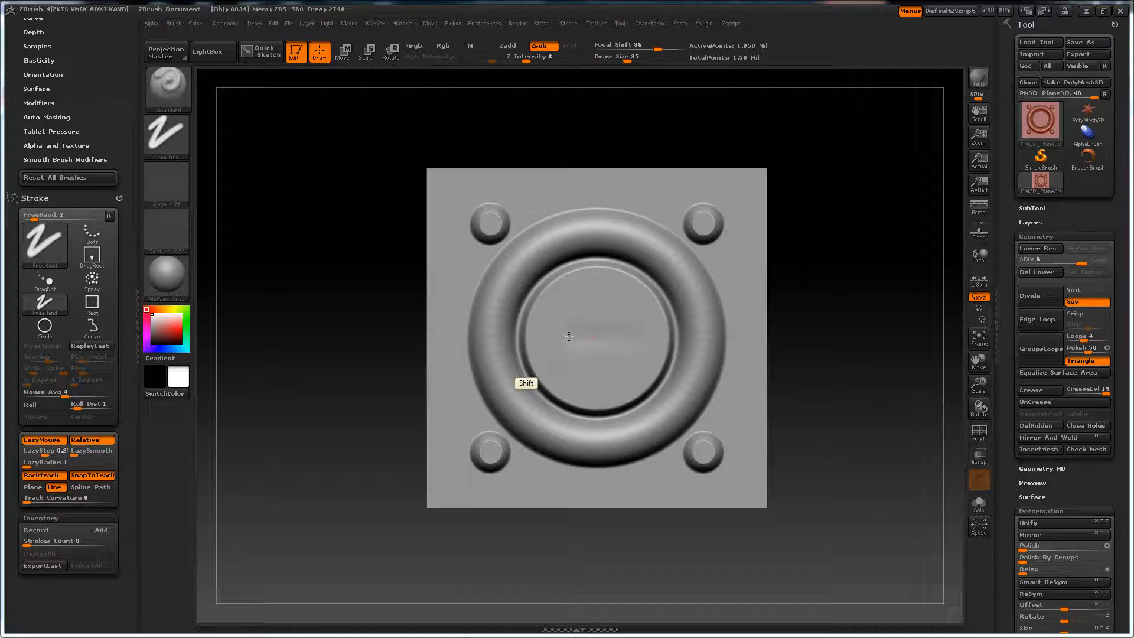
mouse_move(568, 336)
left_mouse_down("shift")
mouse_move(620, 335)
mouse_move(554, 334)
left_mouse_up("shift")
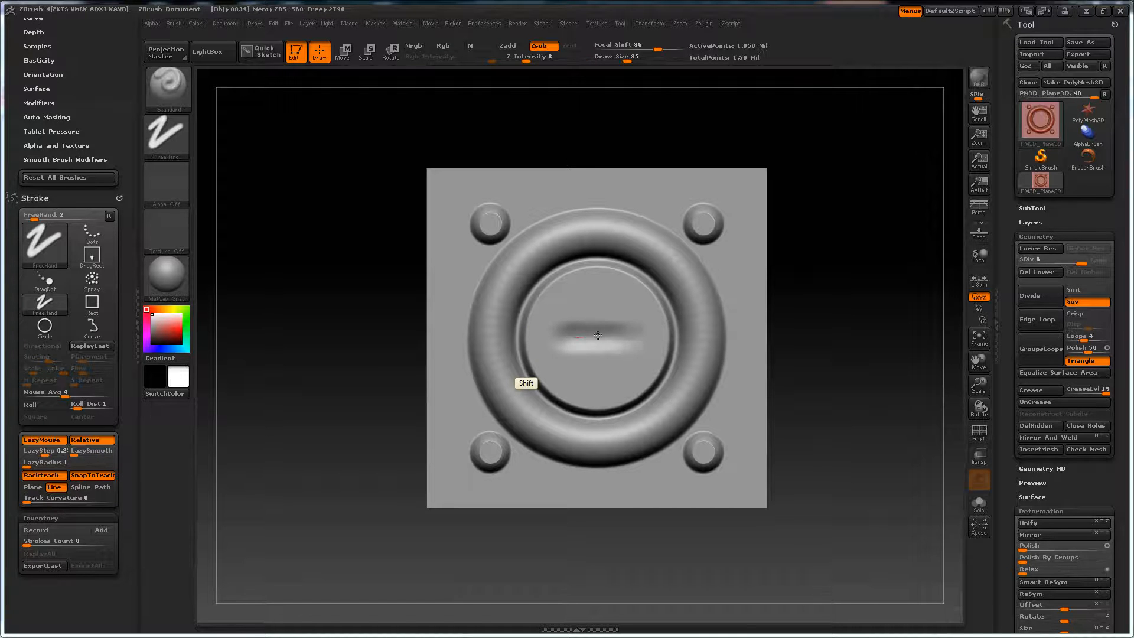
key("ctrl+z")
- Set the Z Intensity to 26 and carve a straight horizontal slot across the middle of the central disc
left_click_drag(528, 59, 547, 58)
mouse_move(565, 339)
left_mouse_down("shift")
mouse_move(641, 339)
mouse_move(552, 338)
mouse_move(638, 338)
mouse_move(555, 337)
mouse_move(628, 336)
left_mouse_up("shift")
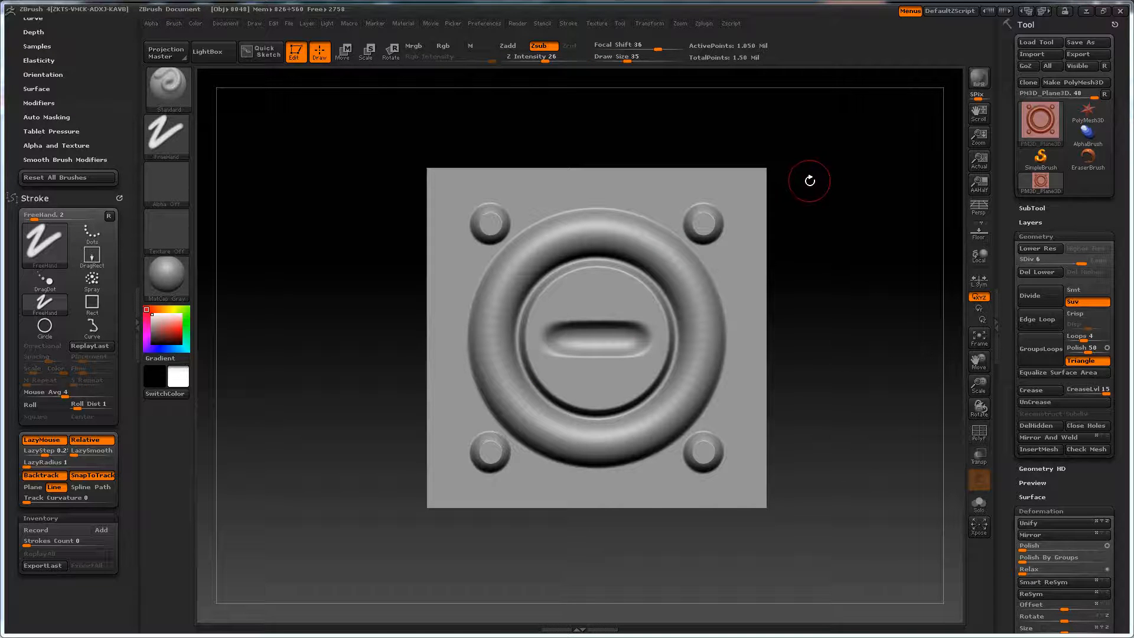
left_click_drag(842, 280, 813, 211)
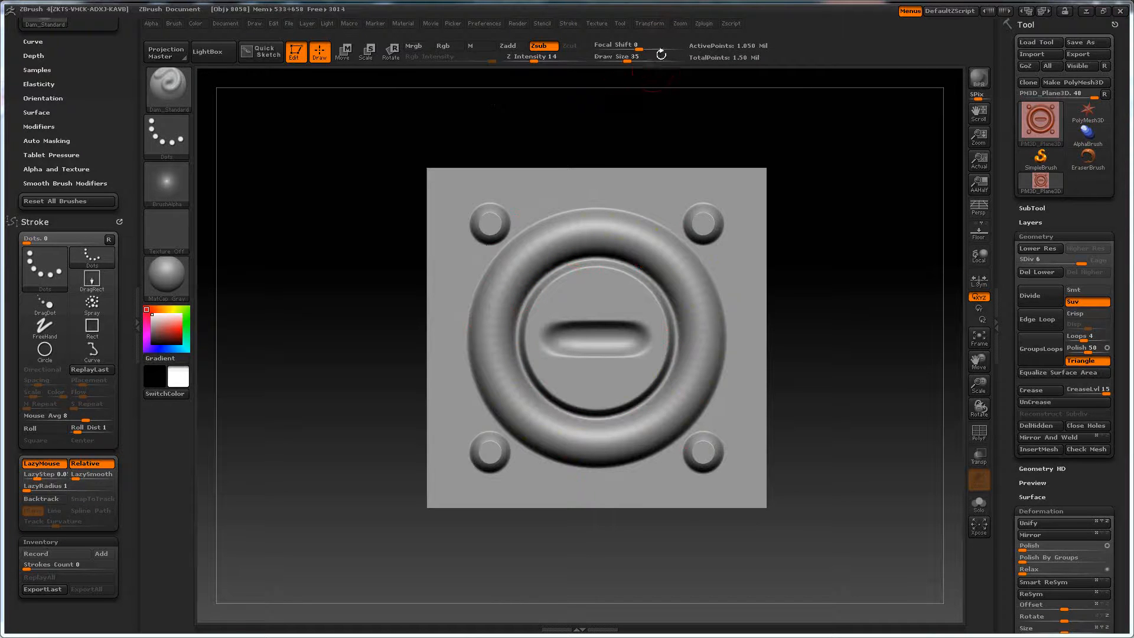
- Turn off the radial symmetry on the plane
left_click(650, 23)
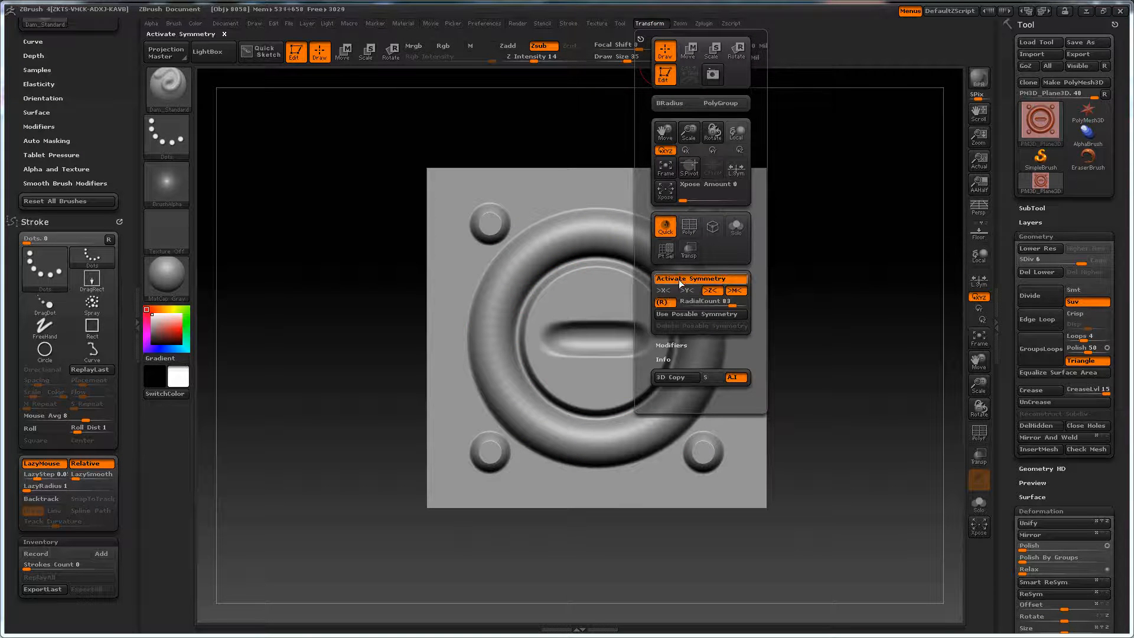
left_click(679, 279)
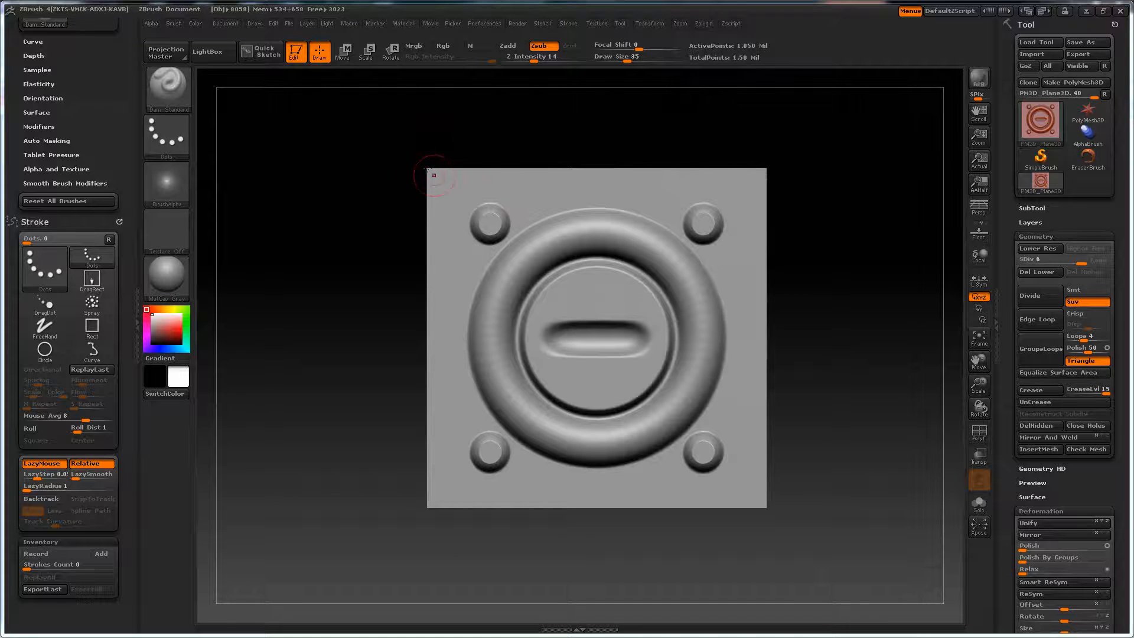
- Resize the document to 512 by 512 pixels
left_click(226, 24)
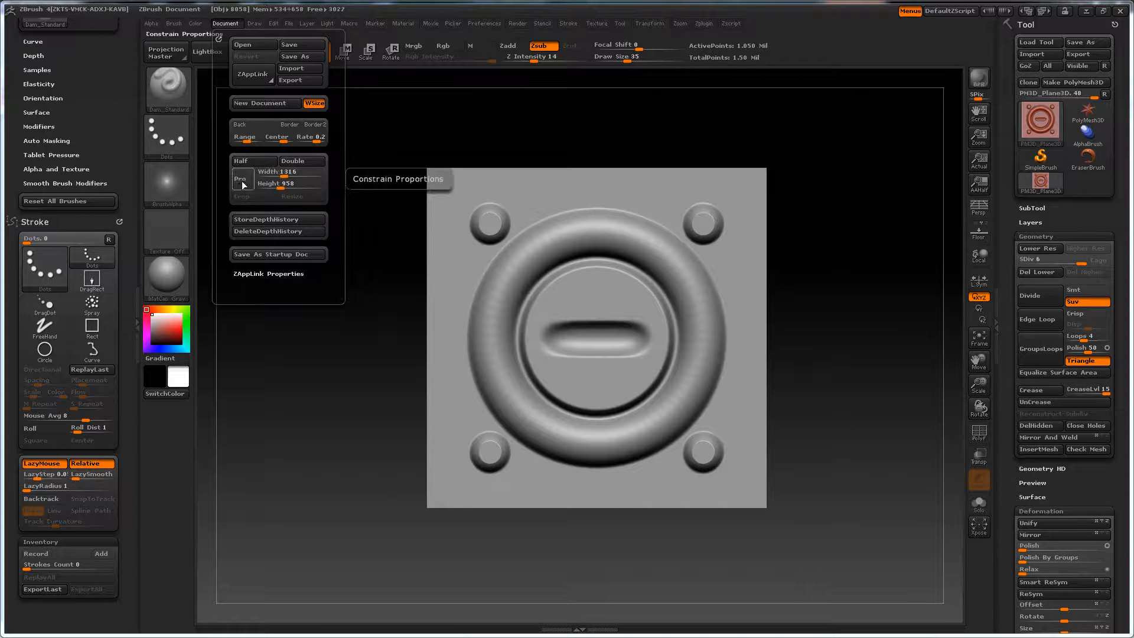
left_click(285, 176)
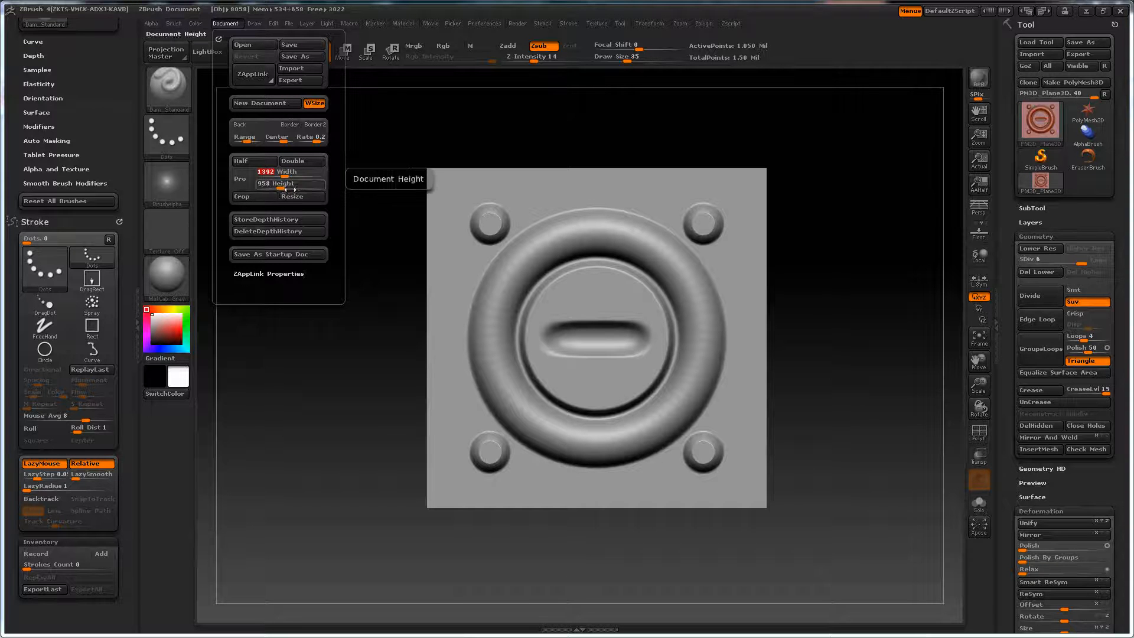
type("512")
key("Return")
left_click(288, 184)
type("512")
left_click(303, 198)
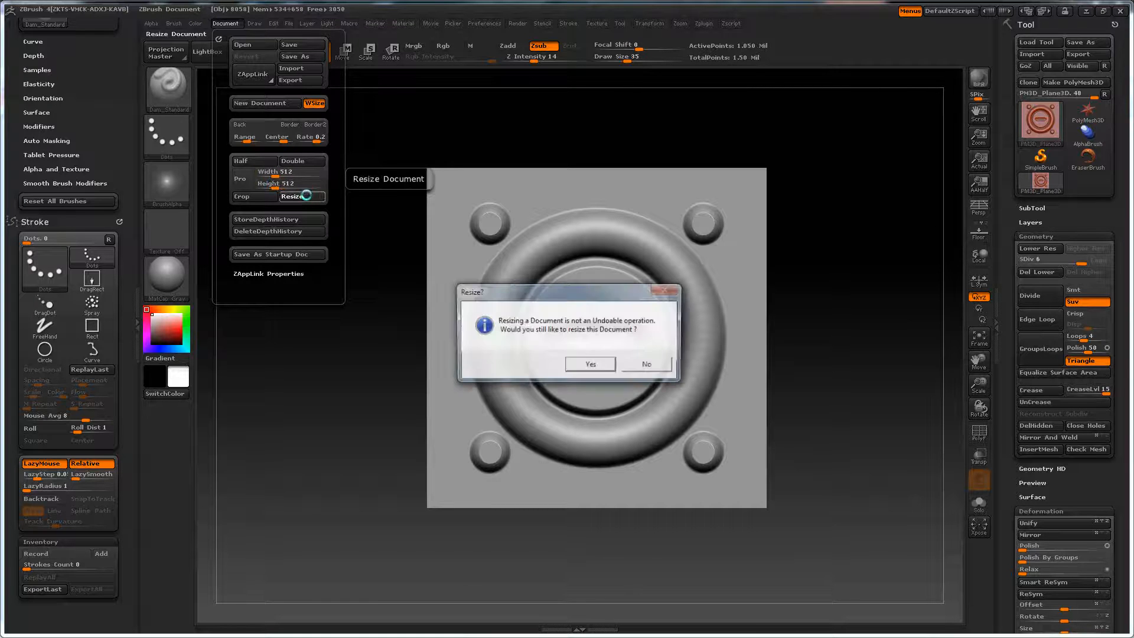
left_click(591, 365)
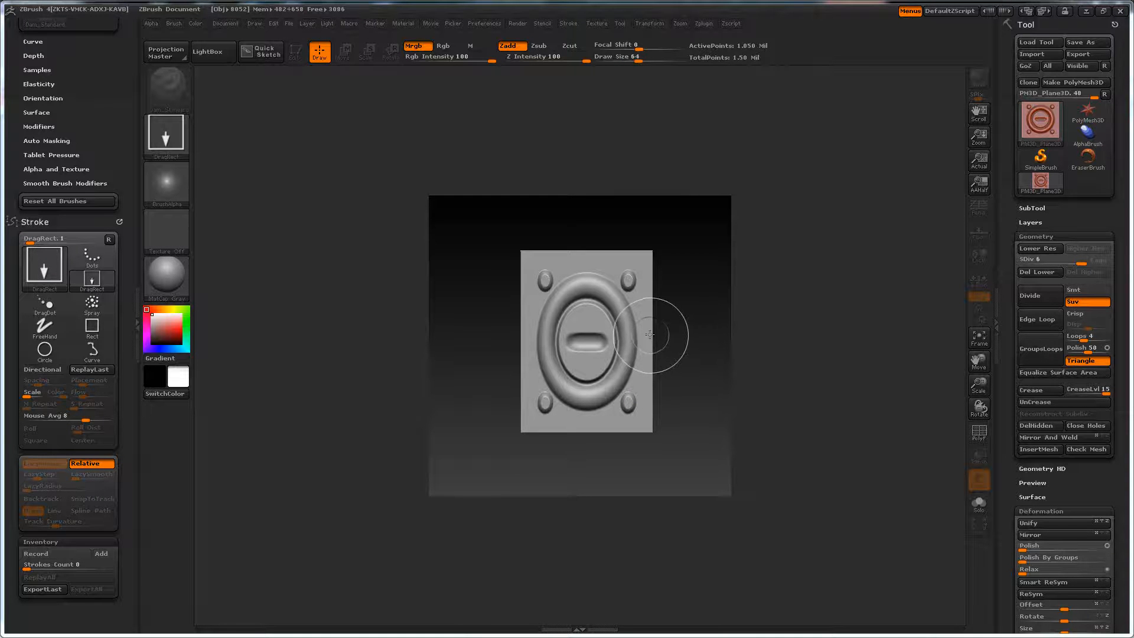
- Clear the canvas, redraw the sculpted plane in Edit mode, straighten it, and frame it so it fills the square document
key("ctrl+n")
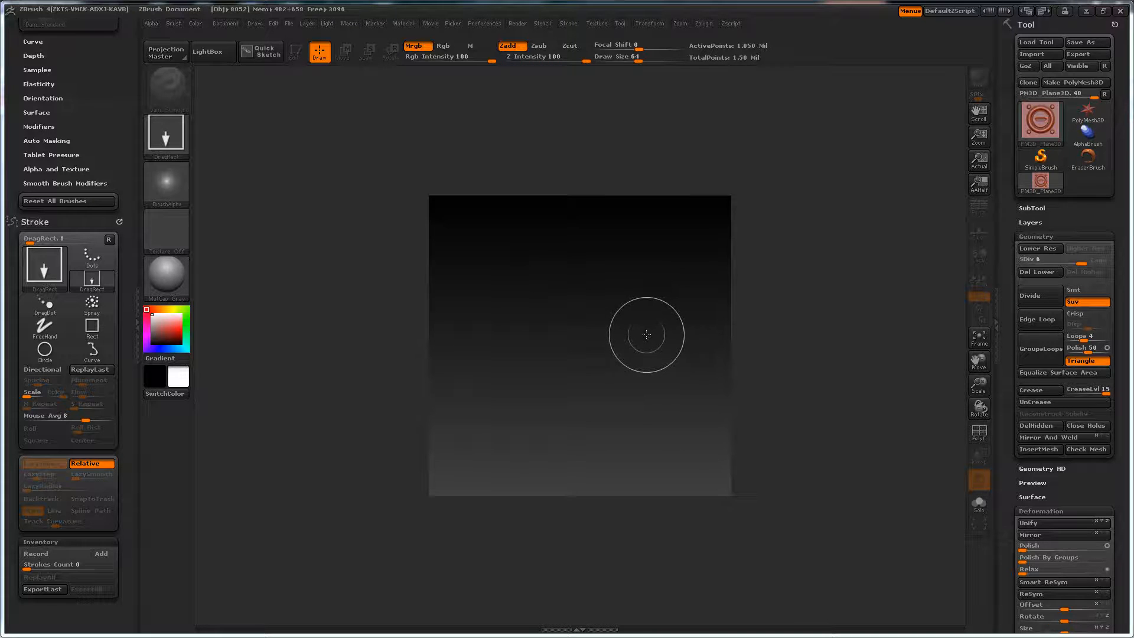
left_click_drag(533, 272, 593, 451)
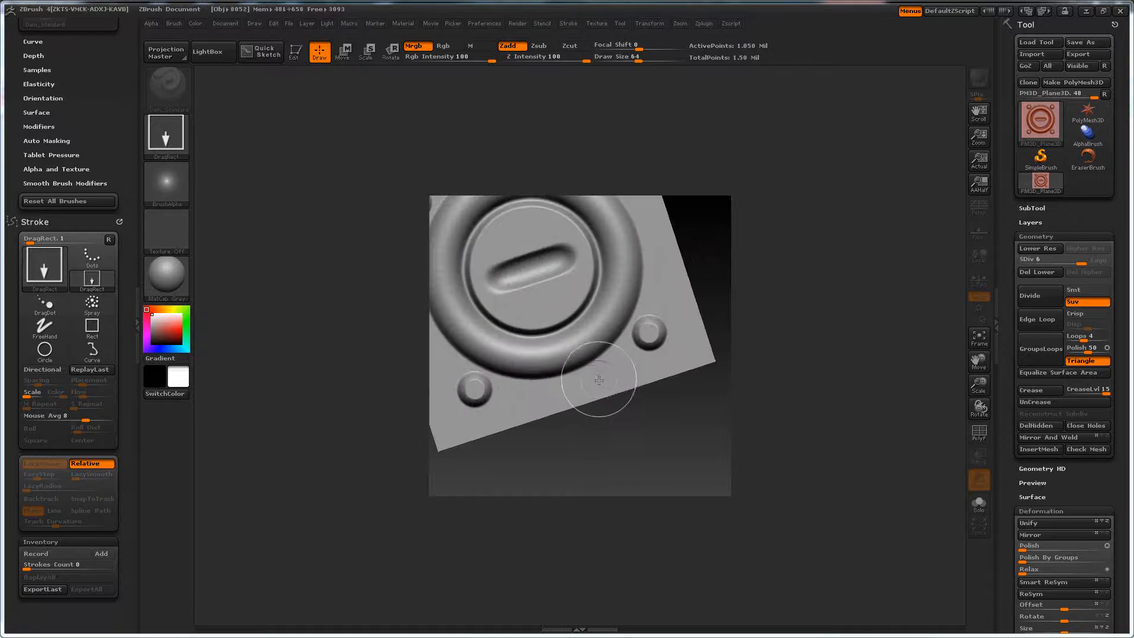
key("t")
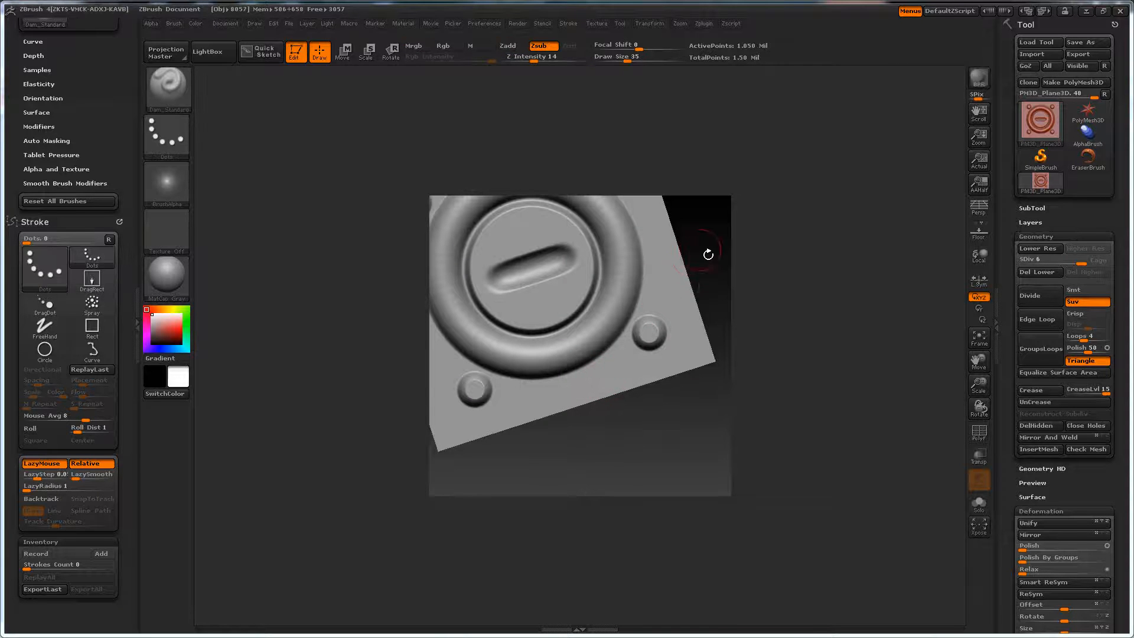
mouse_move(706, 266)
left_mouse_down()
mouse_move(707, 282)
mouse_move(707, 266)
left_mouse_up()
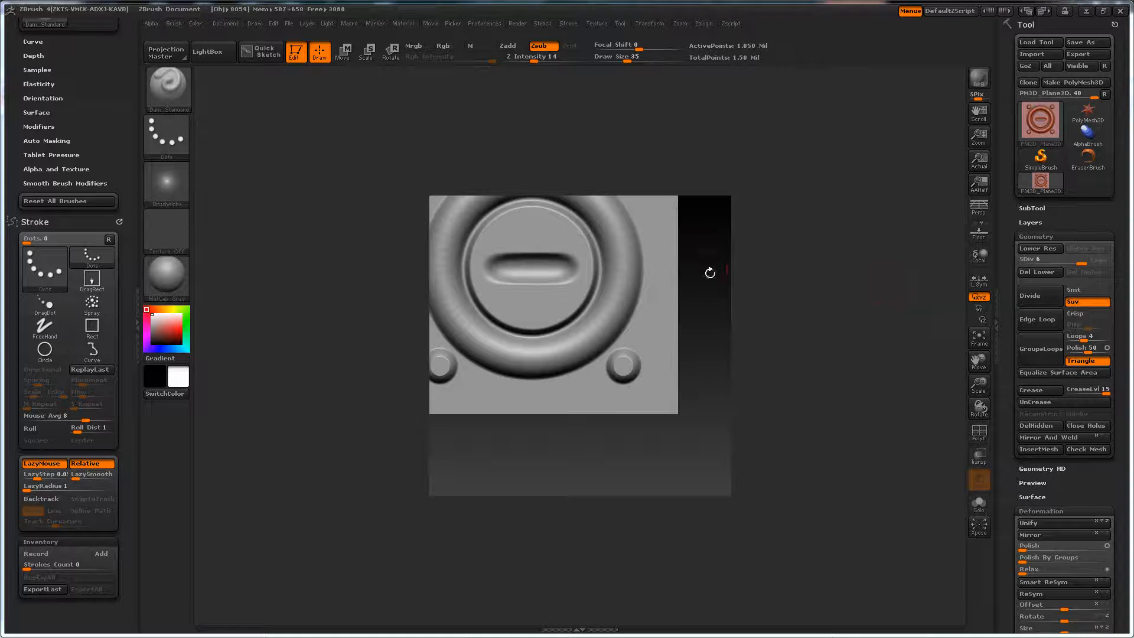
key("shift")
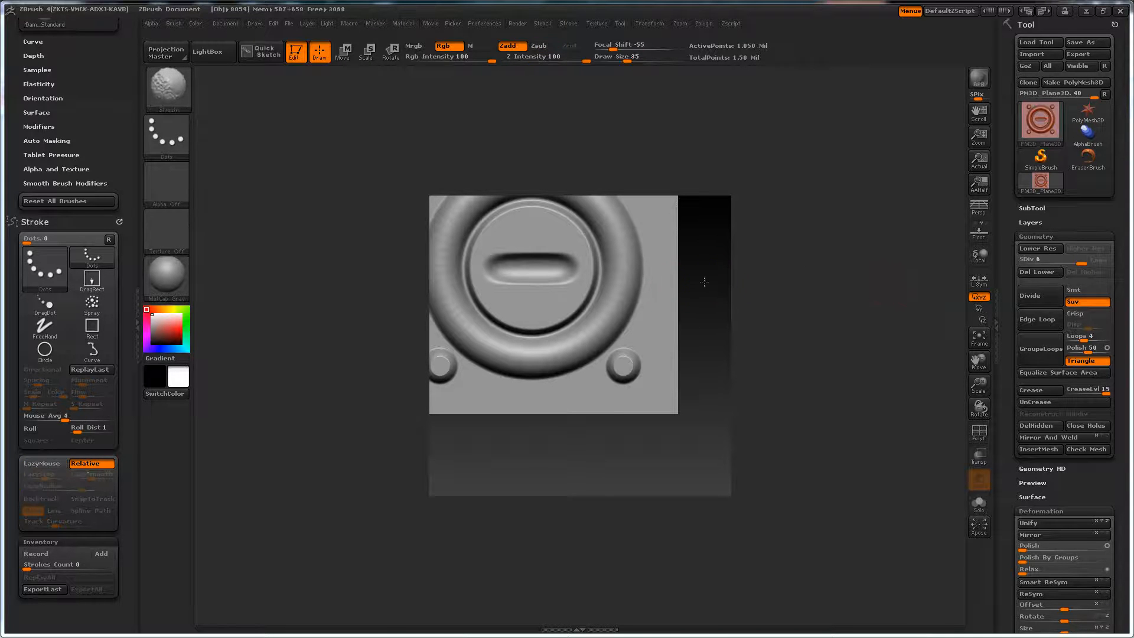
key("f")
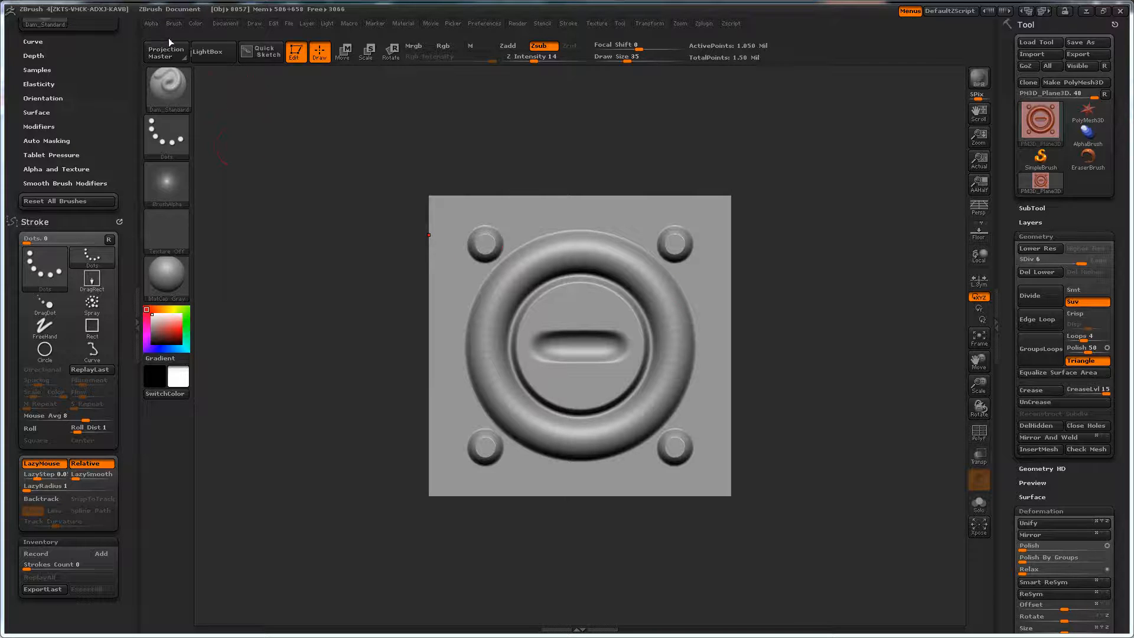
- Dock the Alpha palette in the tray beneath the Stroke settings
left_click(152, 24)
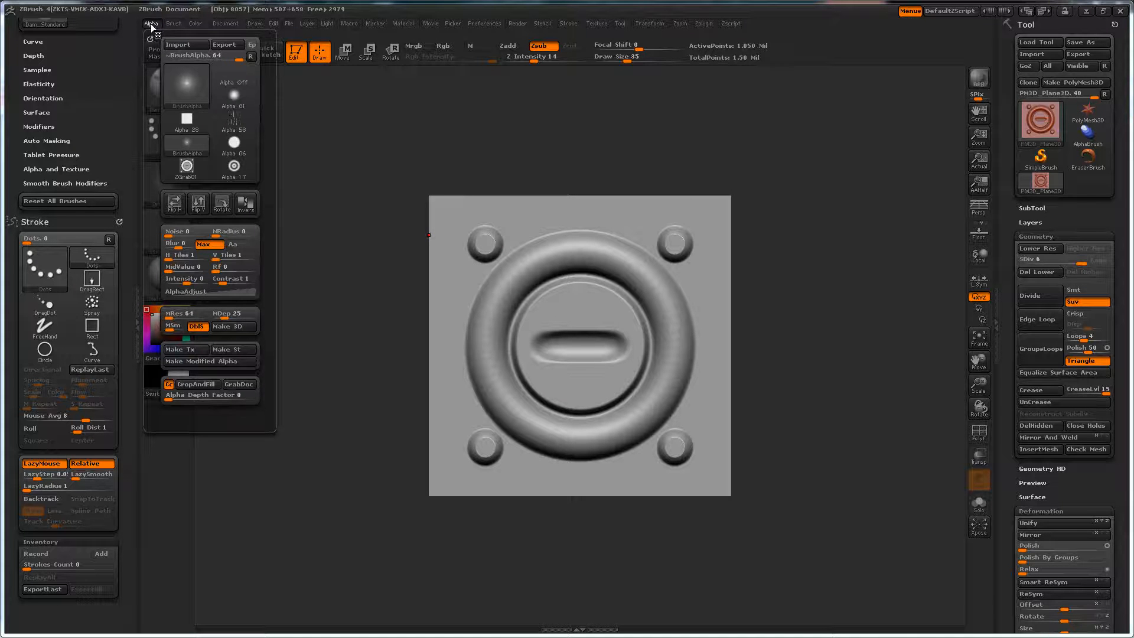
mouse_move(150, 38)
left_mouse_down()
mouse_move(308, 117)
mouse_move(323, 146)
left_mouse_up()
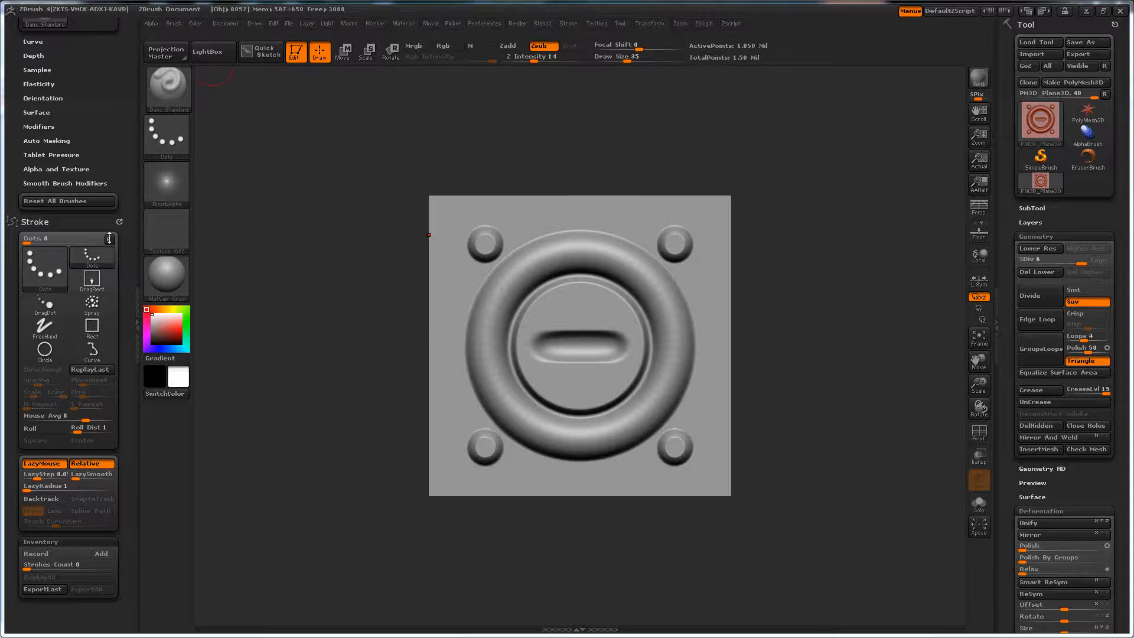
mouse_move(129, 430)
left_mouse_down()
mouse_move(135, 304)
mouse_move(121, 560)
mouse_move(209, 112)
left_mouse_up()
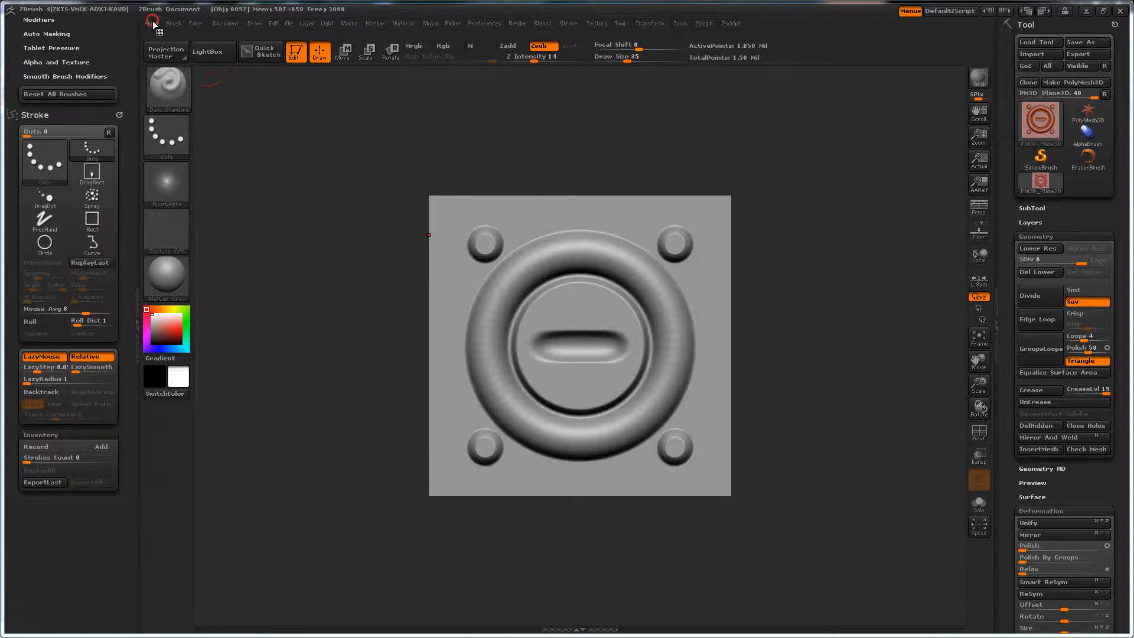
left_click_drag(267, 309, 272, 307)
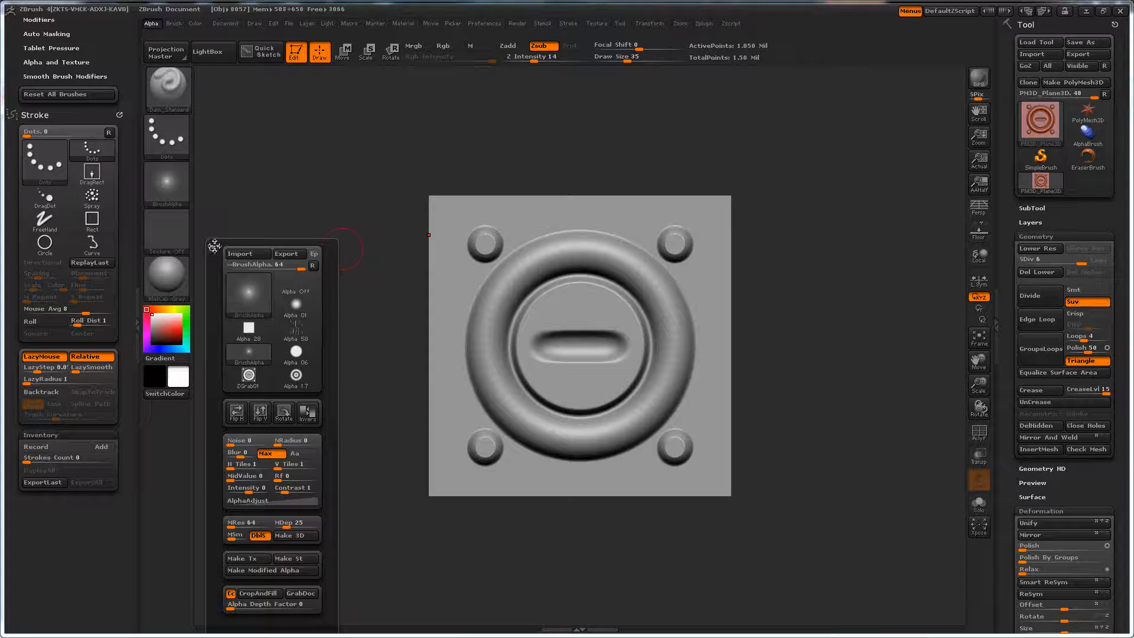
left_click_drag(211, 245, 140, 415)
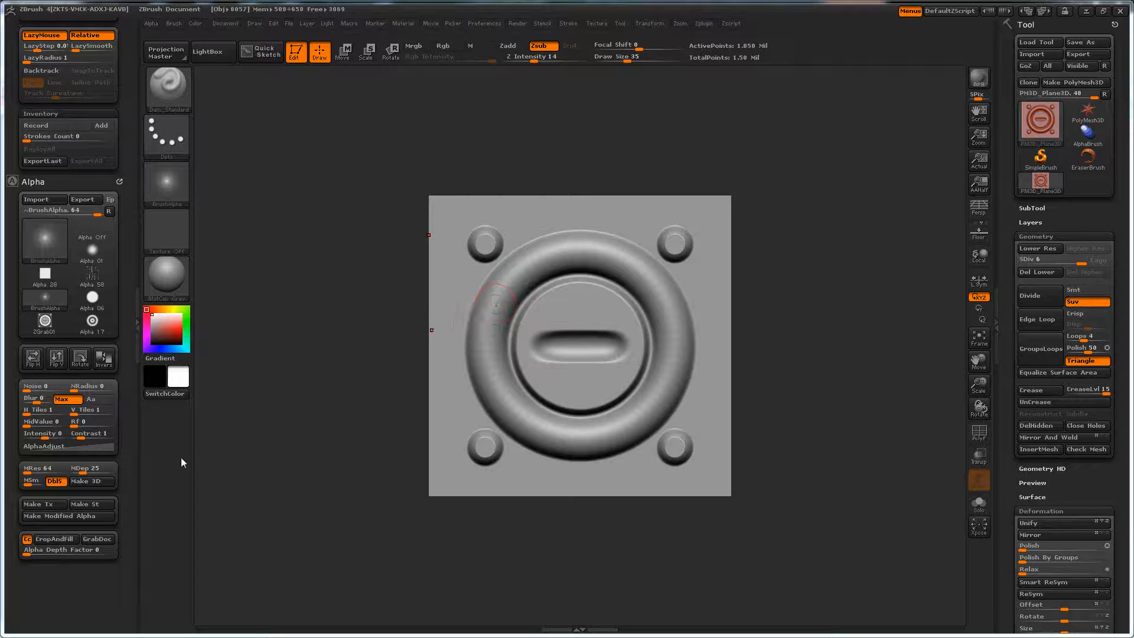
- Grab the document's view of the sculpted plane as a new alpha with GrabDoc
left_click(97, 540)
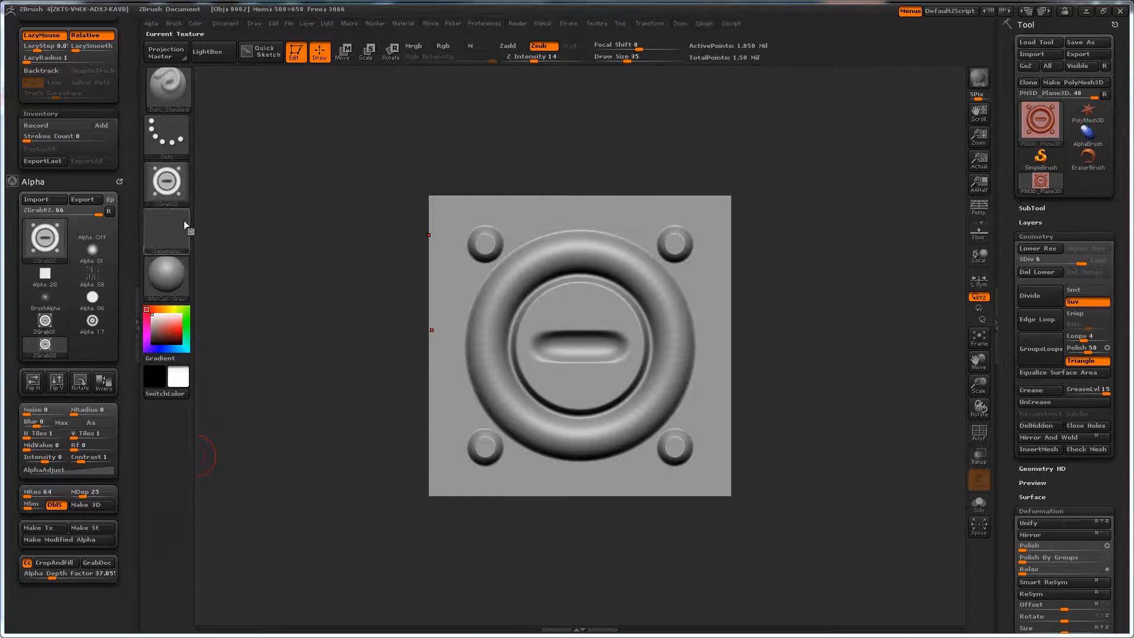
mouse_move(170, 182)
left_click_drag(125, 510, 121, 476)
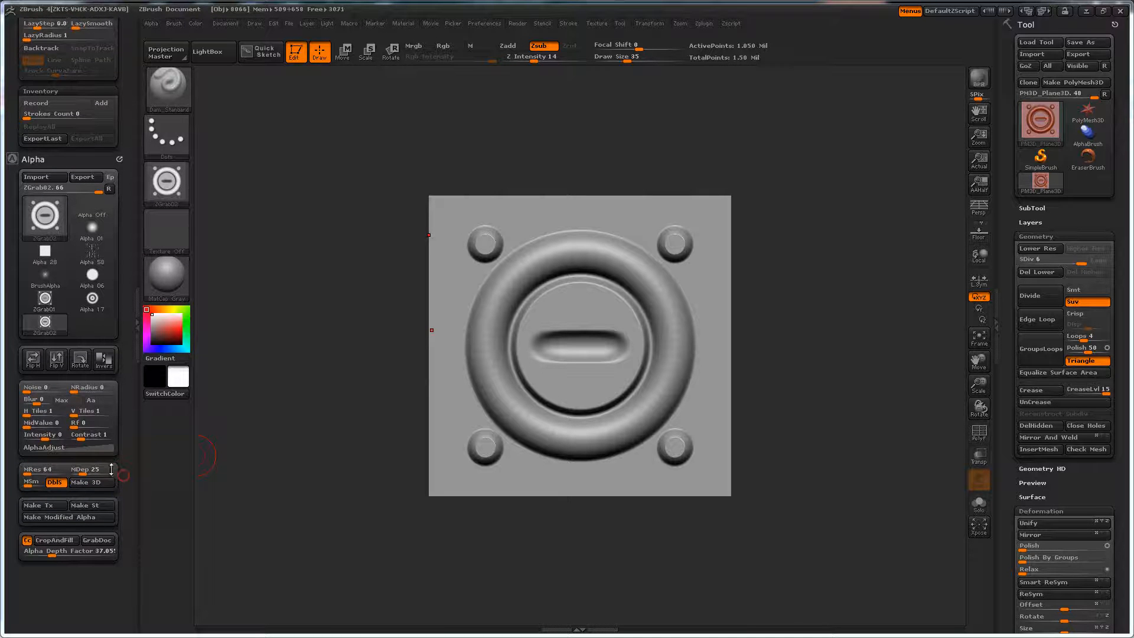
- Turn off the alpha's double-sided option, grab the document again as another alpha, and make the new alpha double-sided
left_click(60, 487)
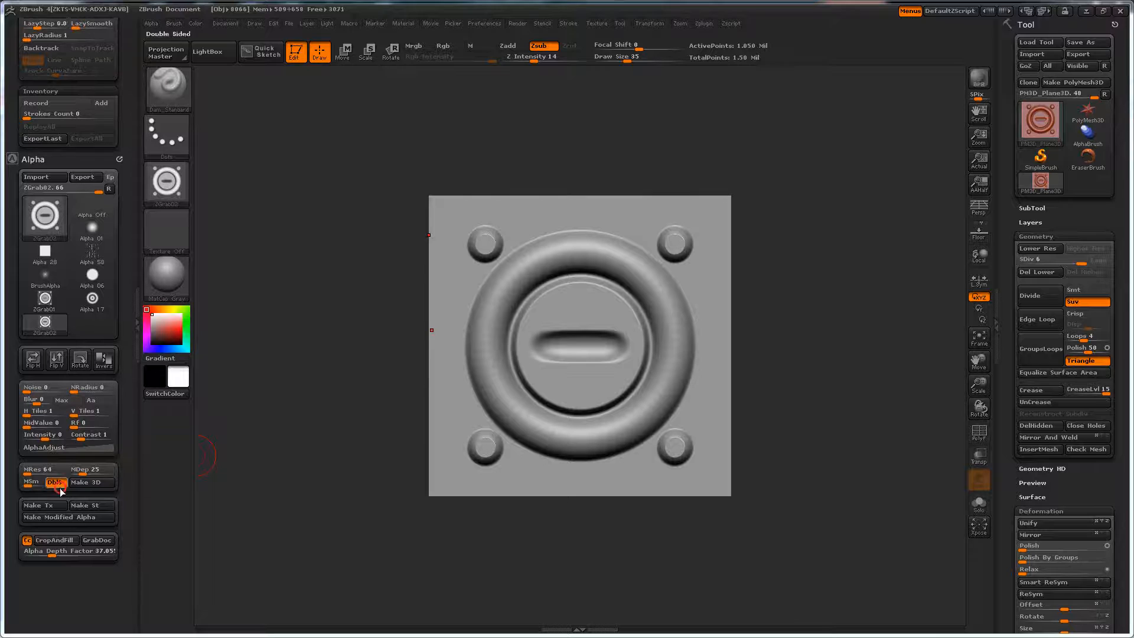
left_click(101, 541)
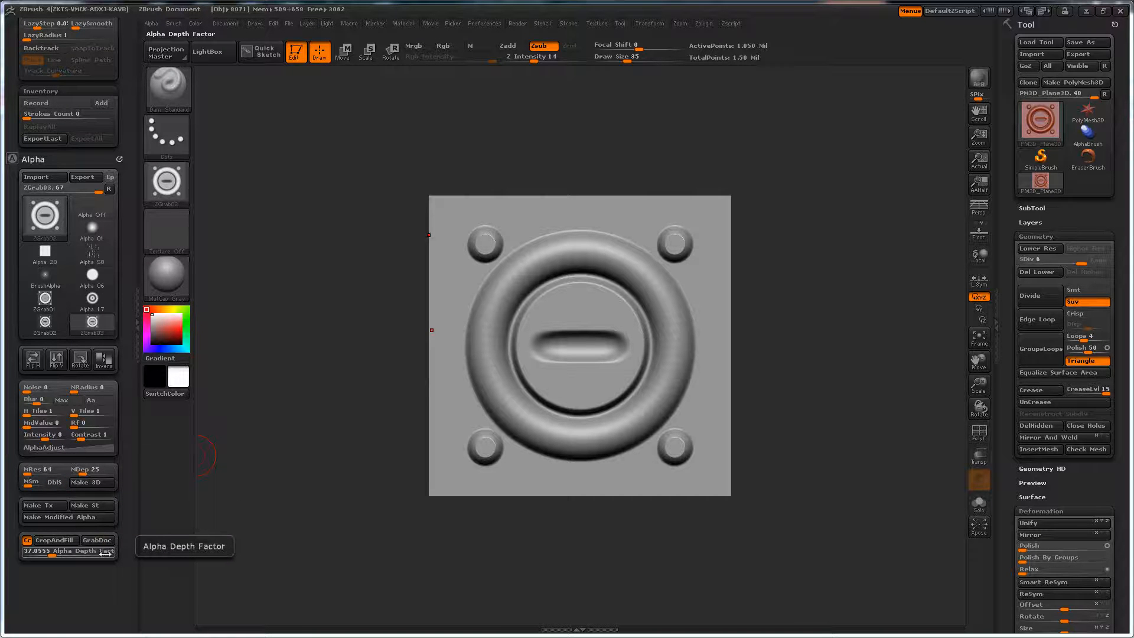
left_click(55, 483)
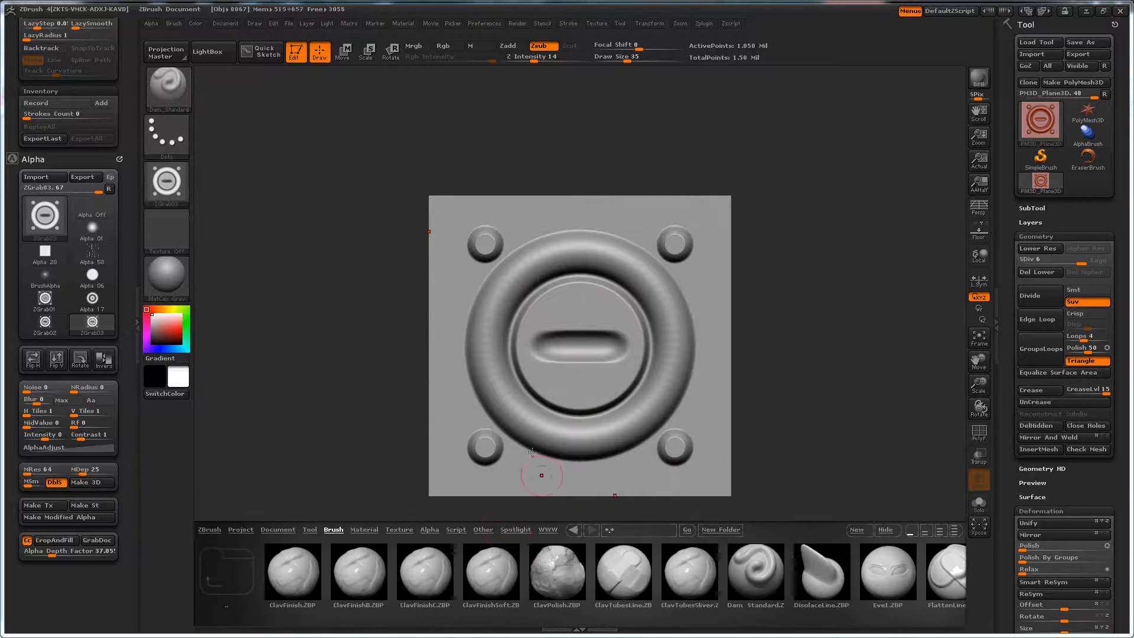
- Resize the document to a width of 3000 and a height of 2000
left_click(230, 23)
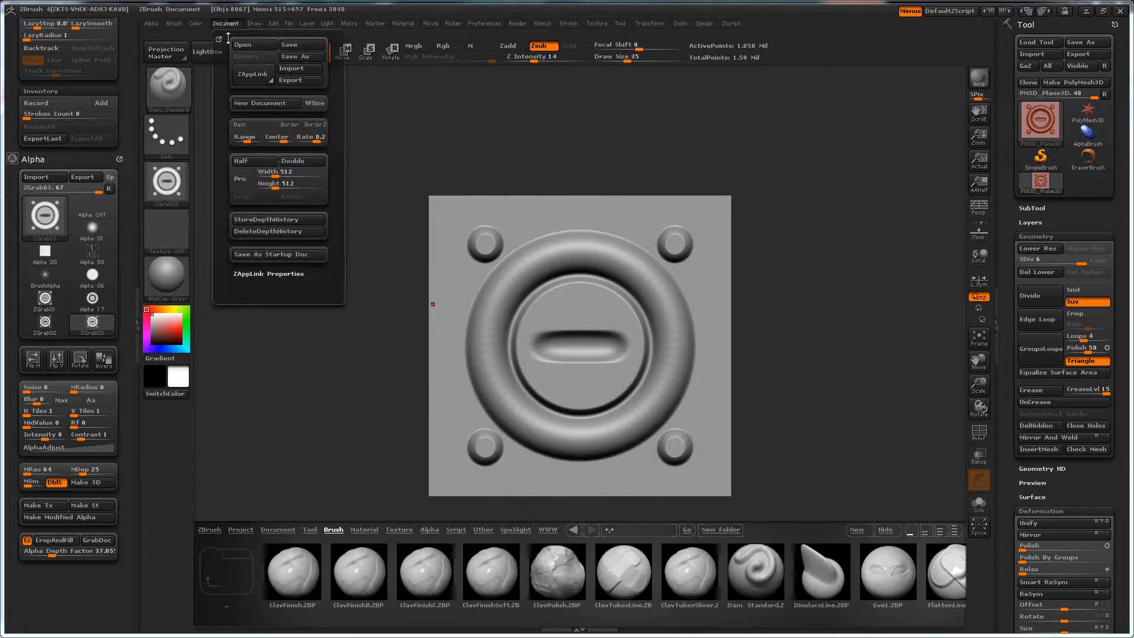
left_click(287, 174)
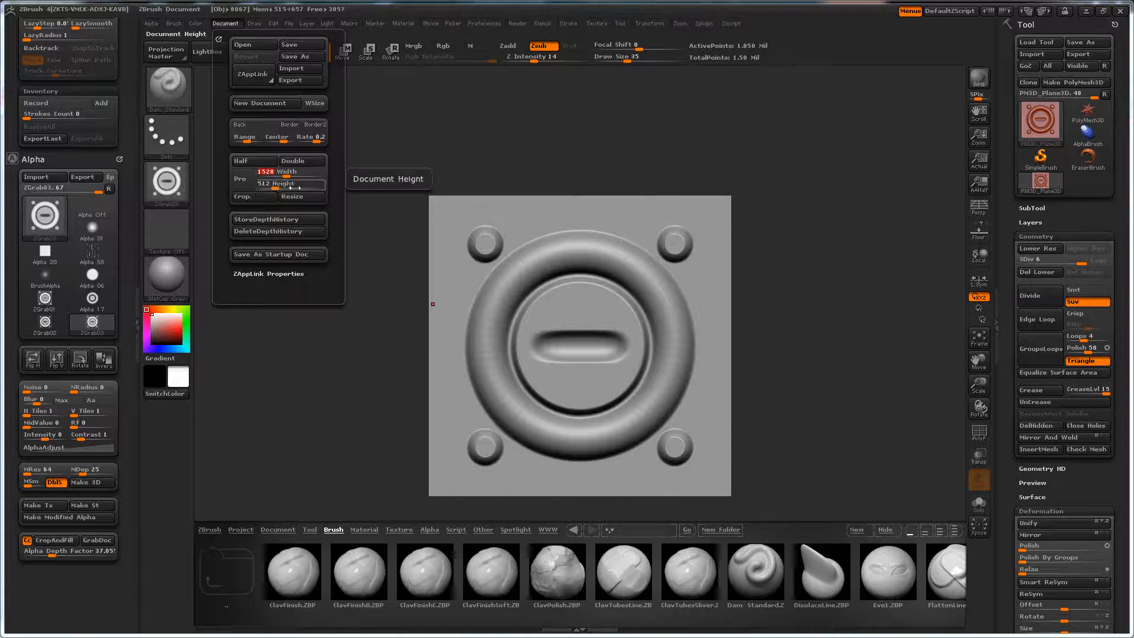
type("3000")
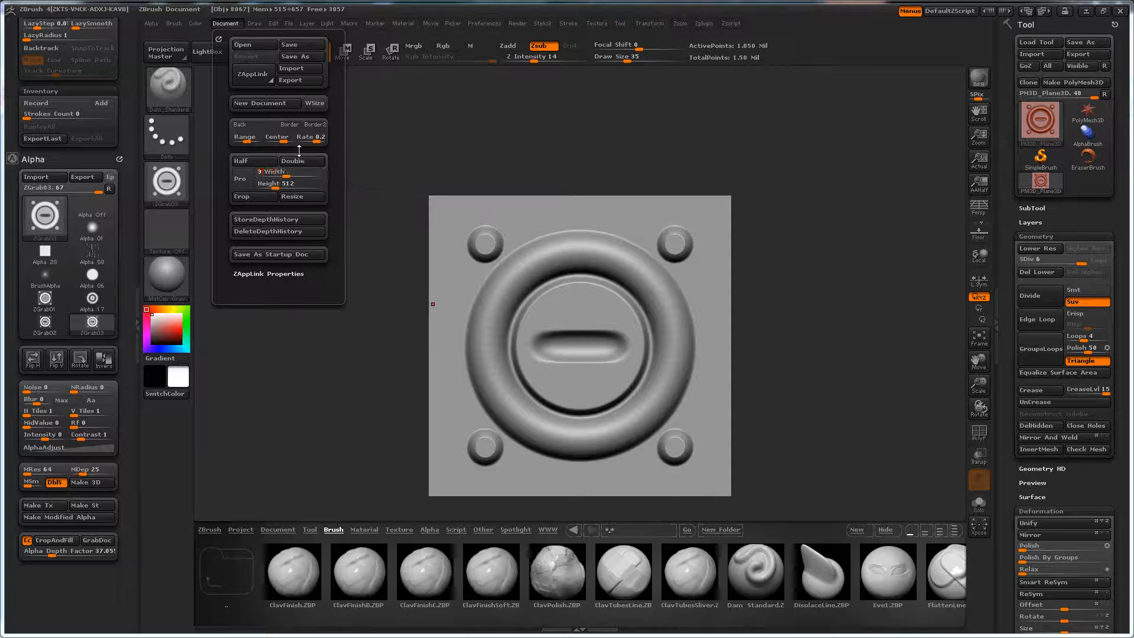
key("Return")
left_click(290, 184)
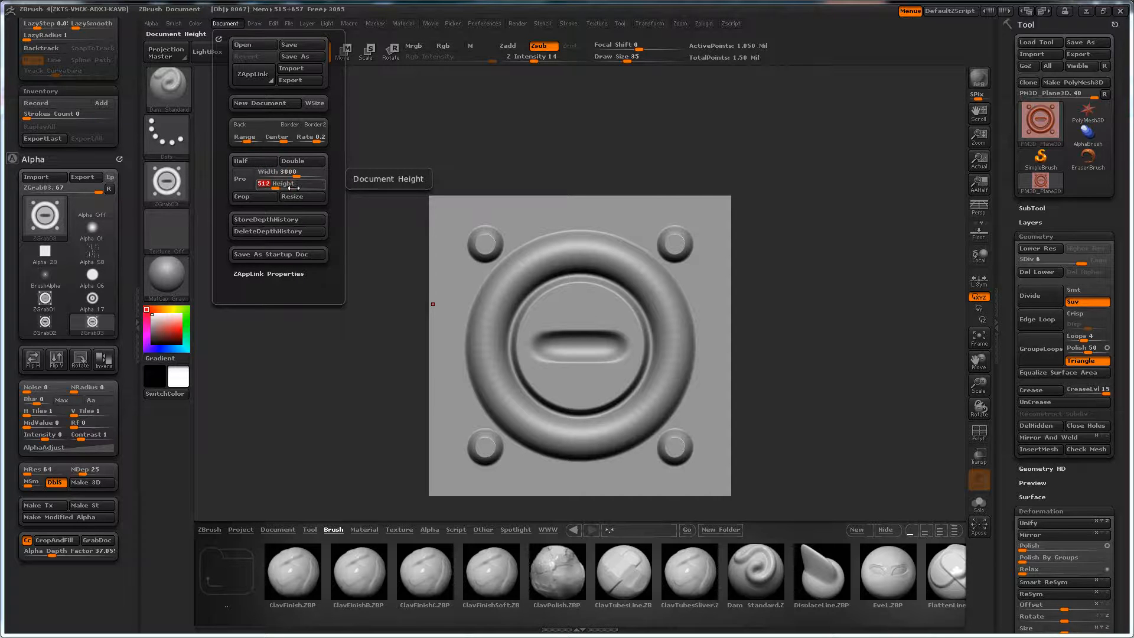
type("2000")
key("Return")
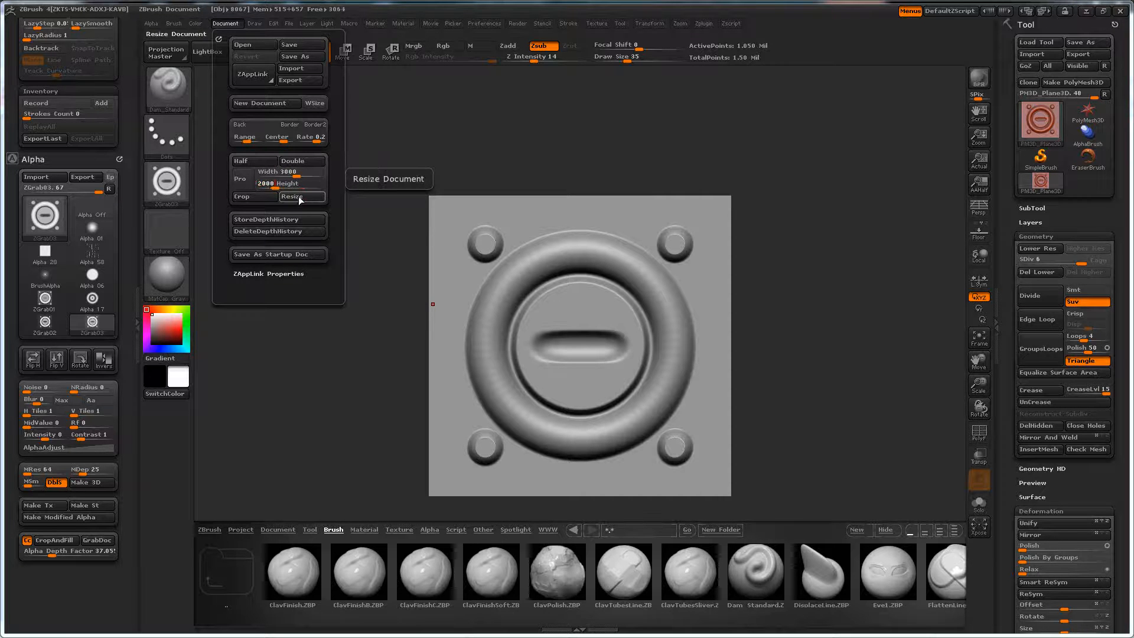
left_click(292, 196)
left_click(569, 368)
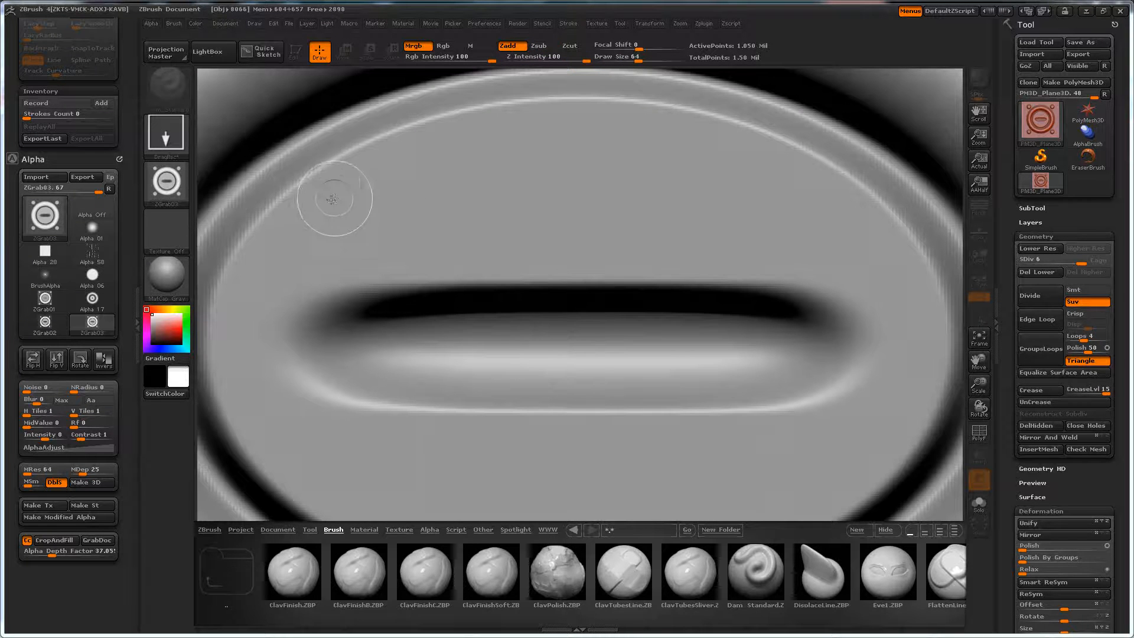
- Clear the canvas and load the PolySphere from the tool library
key("ctrl+n")
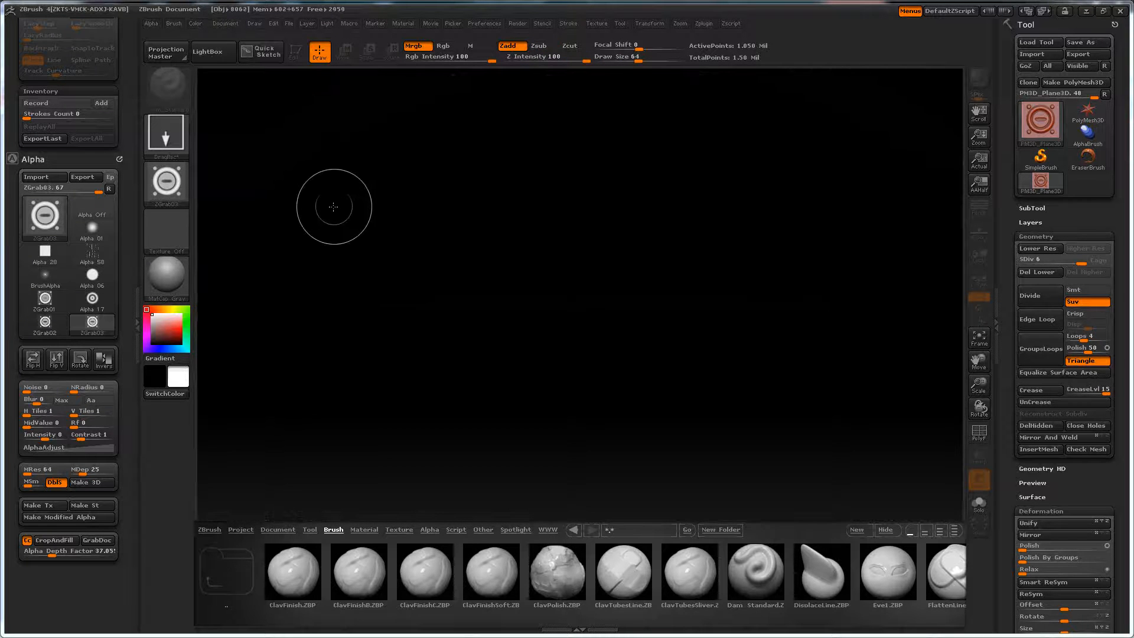
left_click(277, 528)
left_click(309, 530)
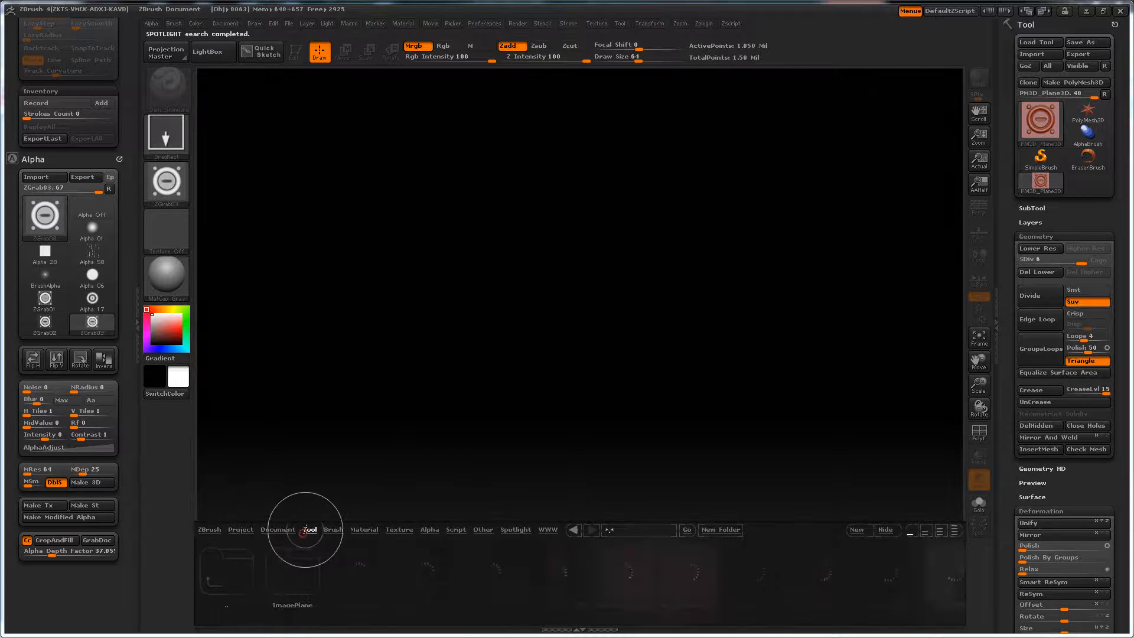
double_click(821, 571)
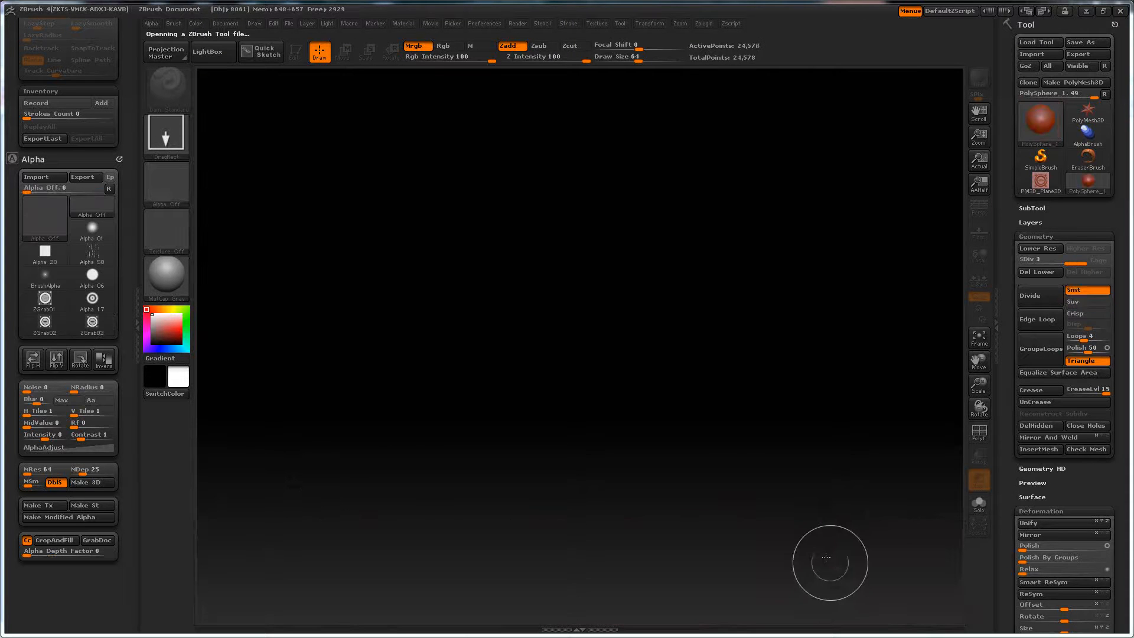
- Draw the sphere on the canvas, enter Edit mode, and centre it in the view
left_click_drag(615, 279, 699, 478)
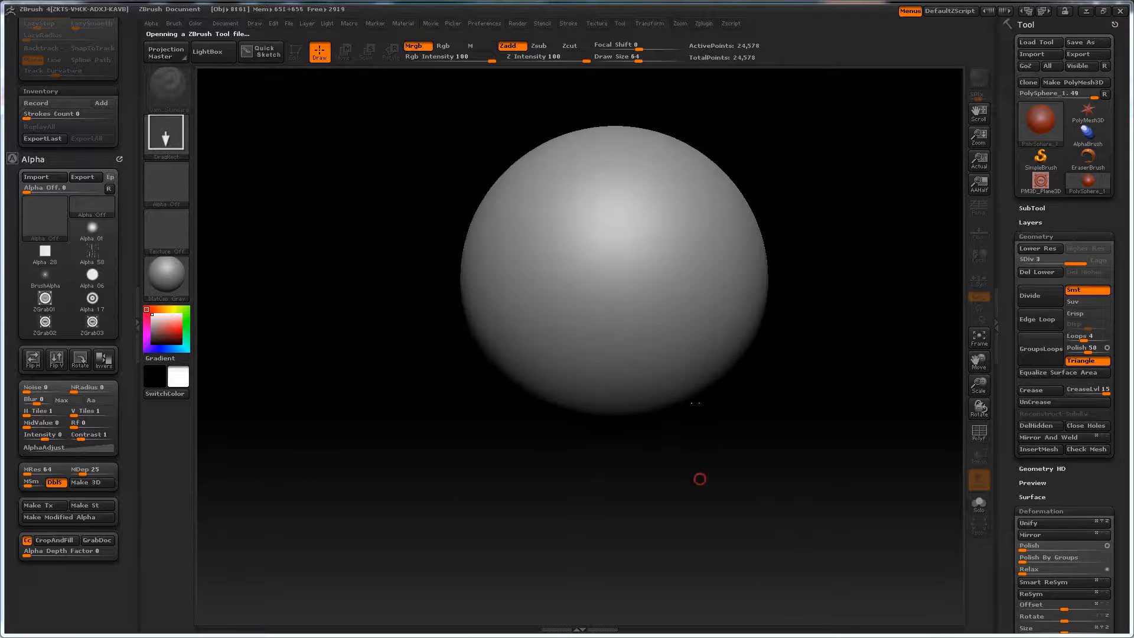
key("t")
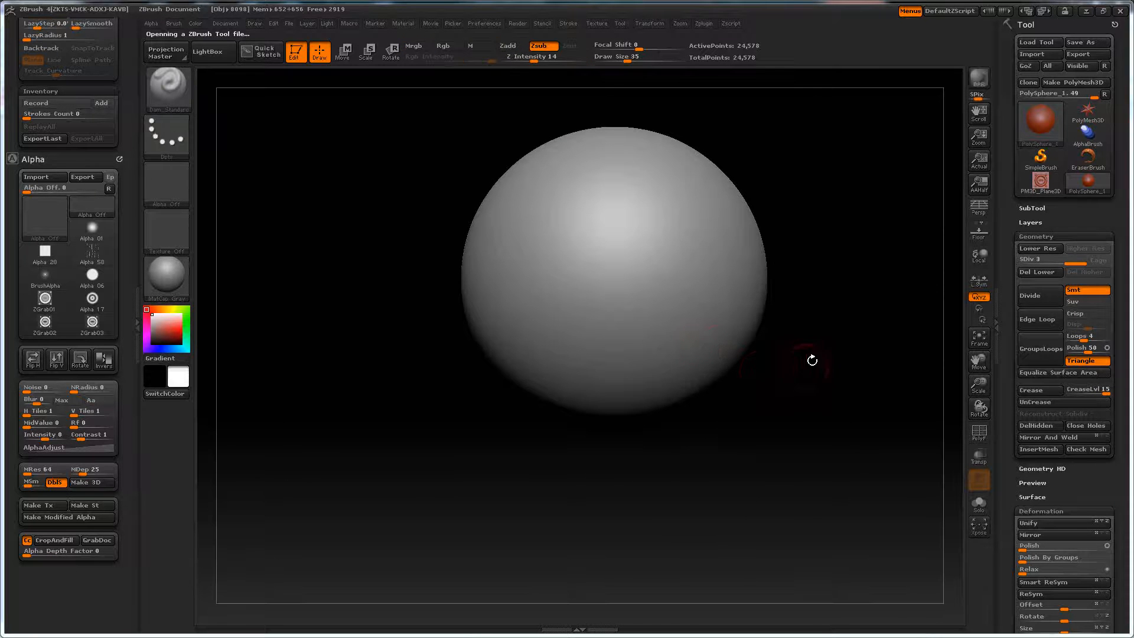
left_click_drag(812, 360, 763, 421, "alt")
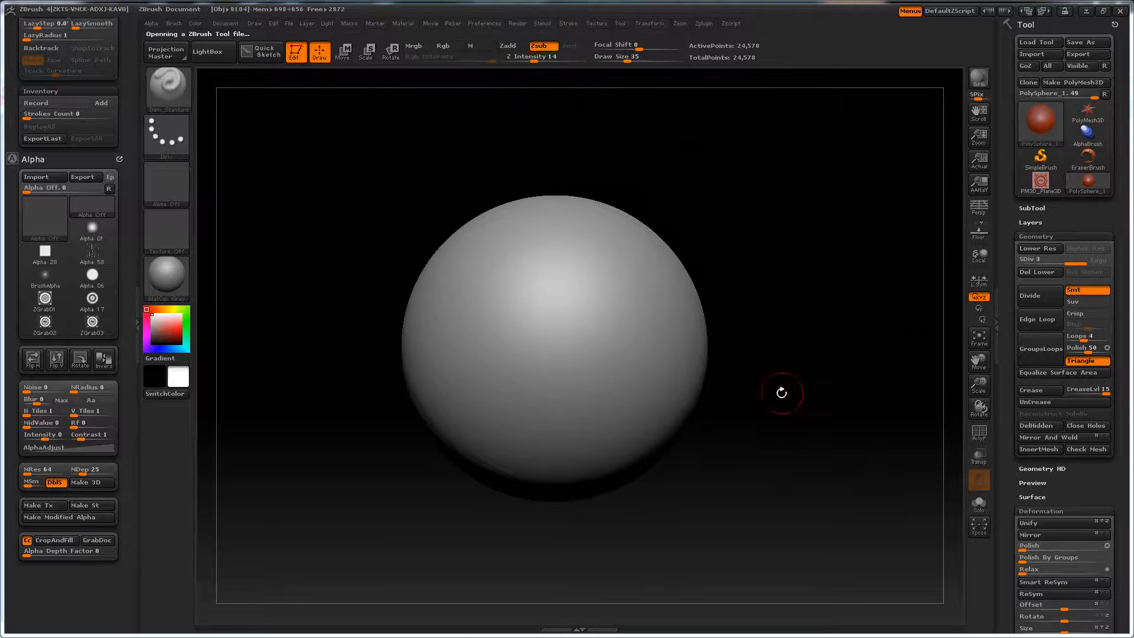
- Load the ZGrab03 alpha into the brush and set its stroke to DragDot
left_click(167, 170)
mouse_move(569, 197)
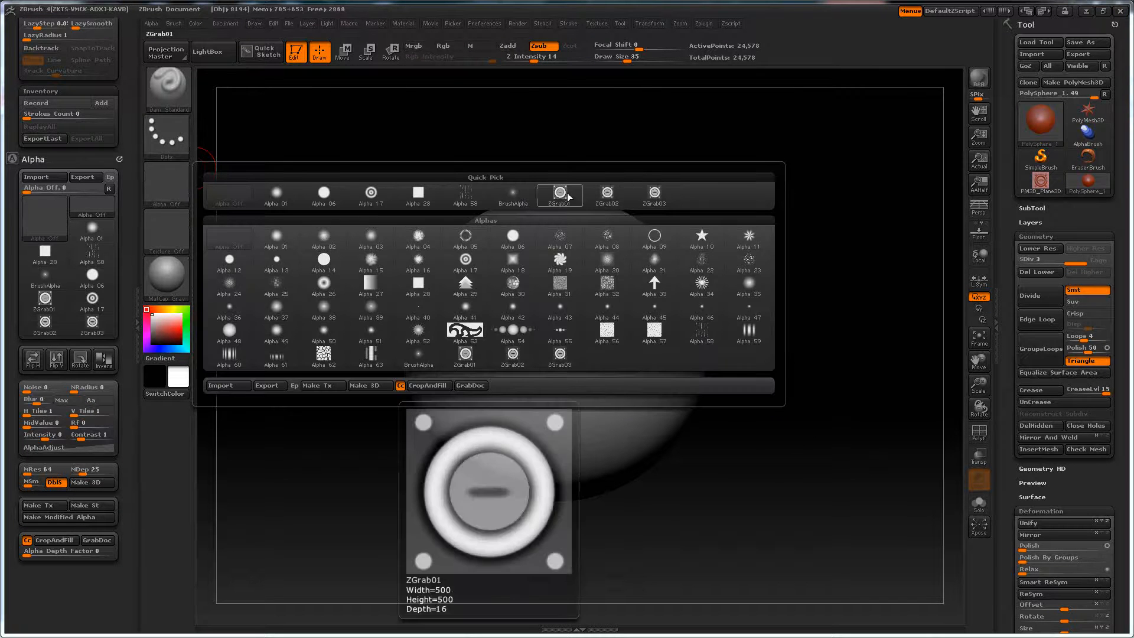
left_click(654, 194)
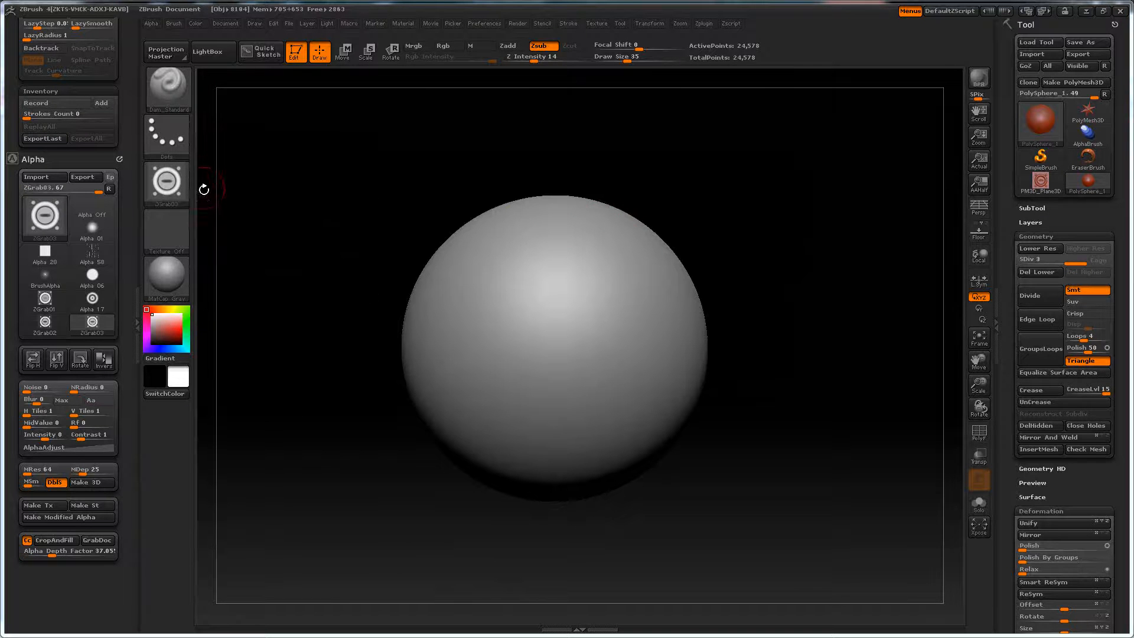
left_click(186, 92)
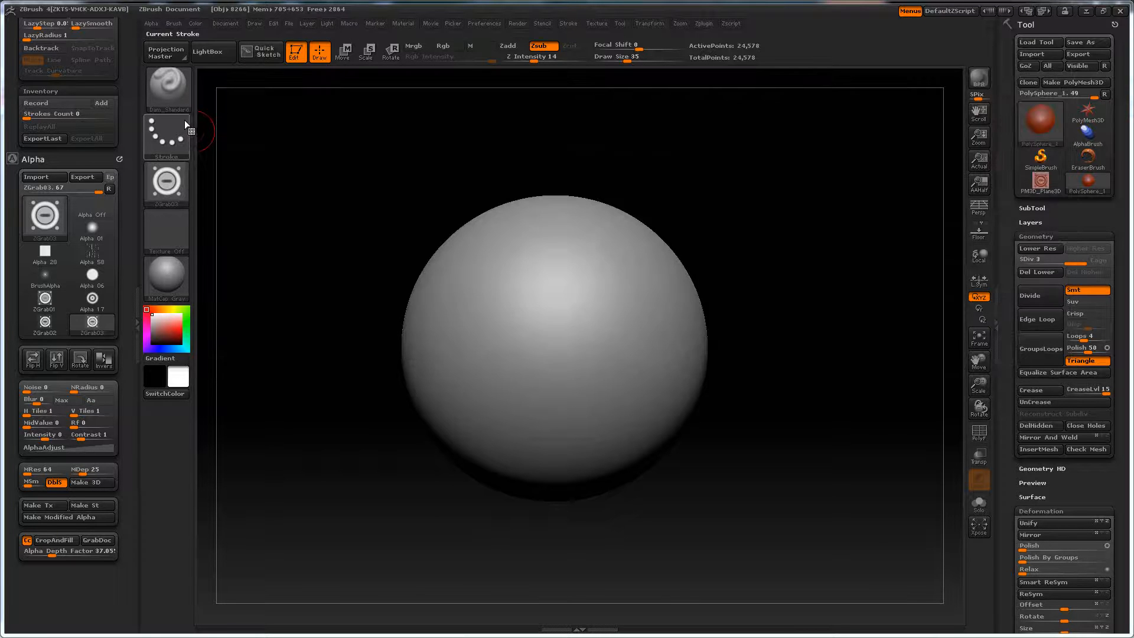
left_click(168, 137)
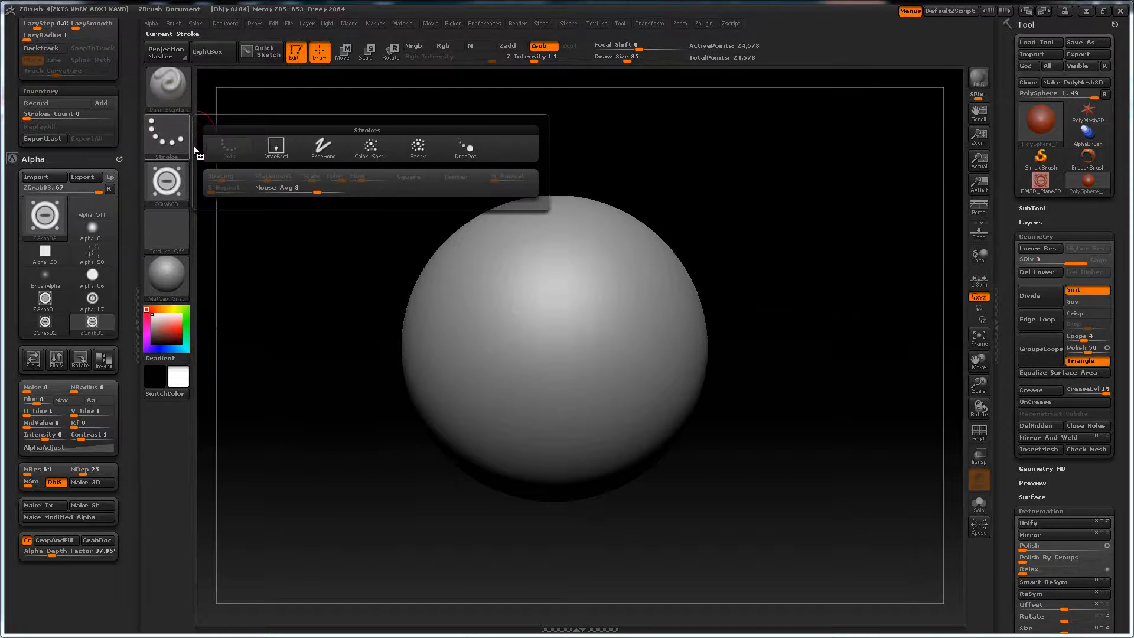
left_click(465, 149)
left_click(166, 89)
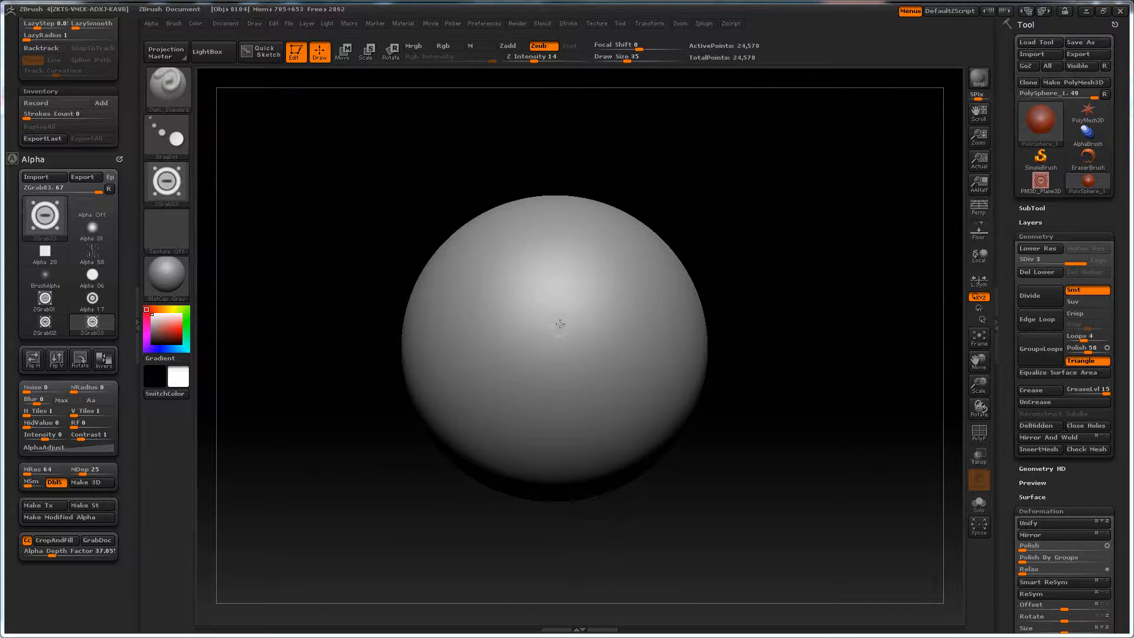
- Stamp the alpha on the front of the sphere at Z Intensity 14 and undo it
key("ctrl")
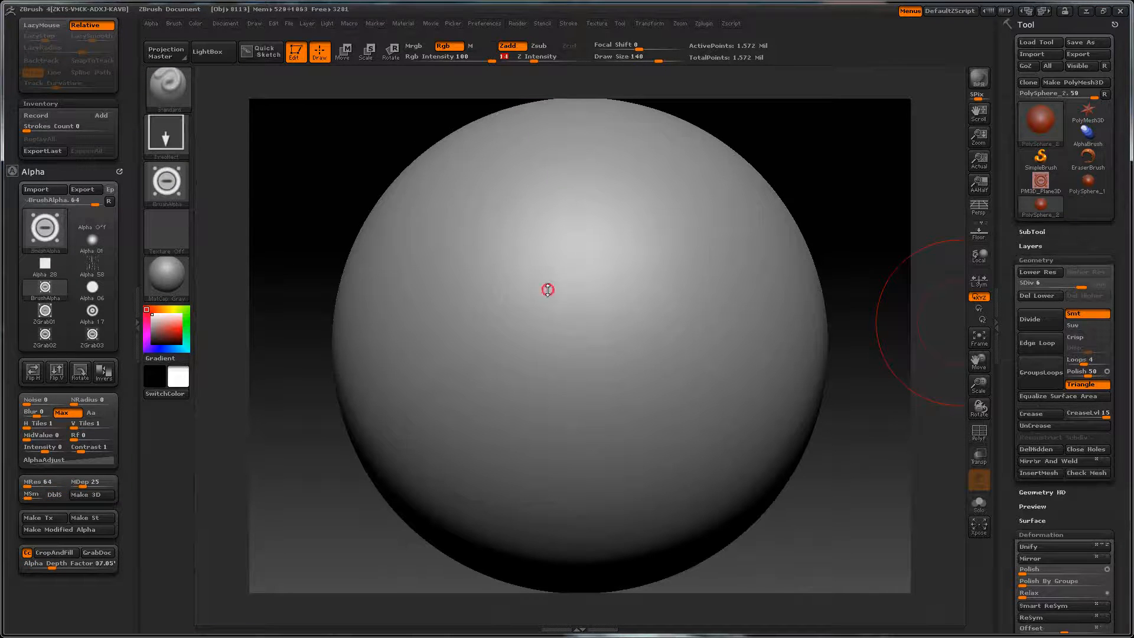
left_click(548, 290)
left_click_drag(561, 324, 552, 375)
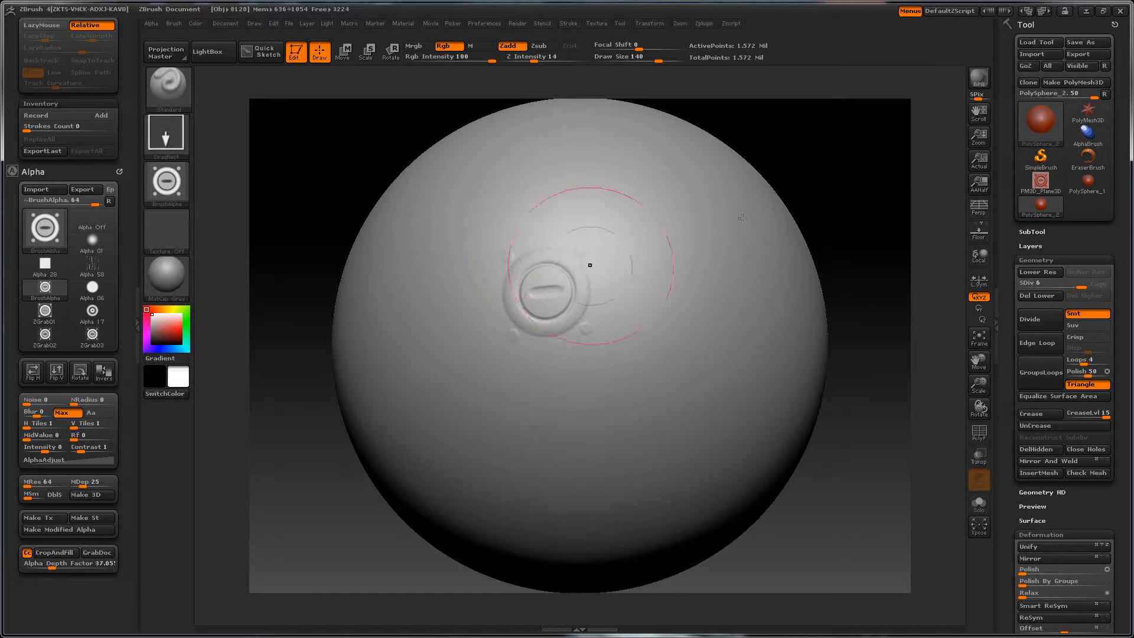
mouse_move(846, 215)
left_mouse_down()
mouse_move(839, 176)
mouse_move(845, 214)
left_mouse_up()
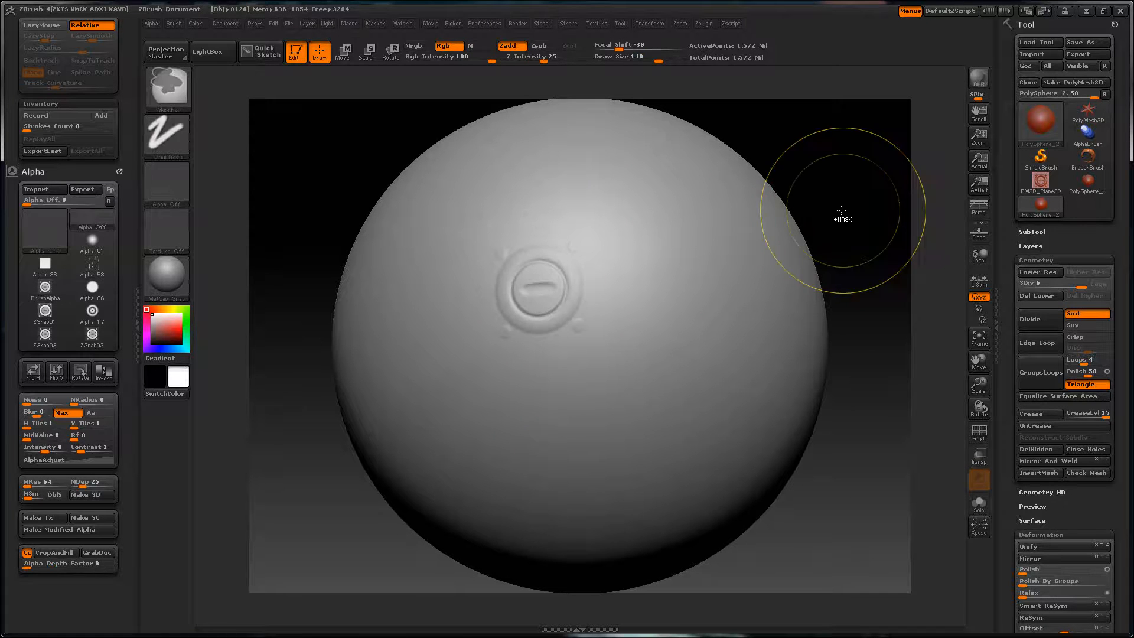
key("ctrl+z")
- Set the Z Intensity to 30, test the alpha stamp on the sphere's front, and undo the stamp
left_click(548, 59)
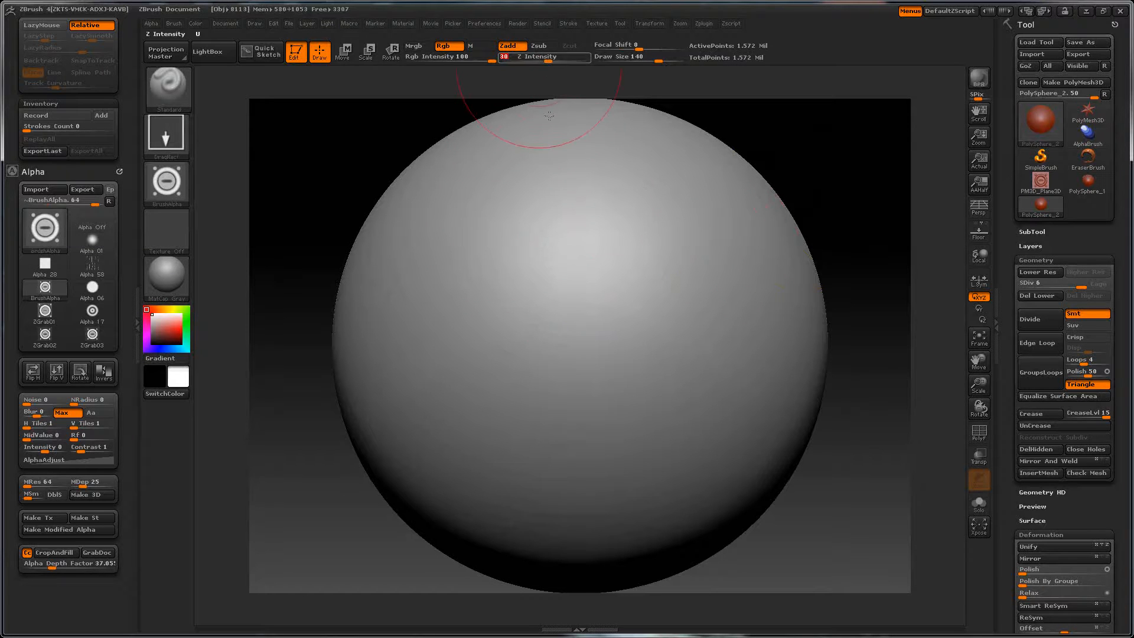
left_click_drag(592, 286, 594, 365)
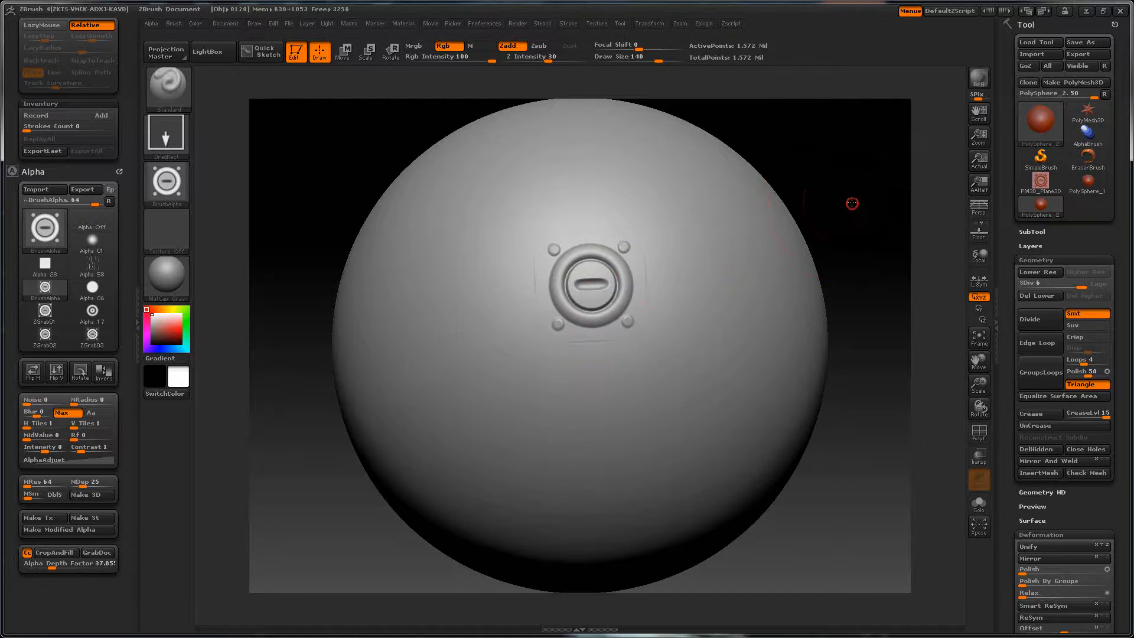
key("ctrl+z")
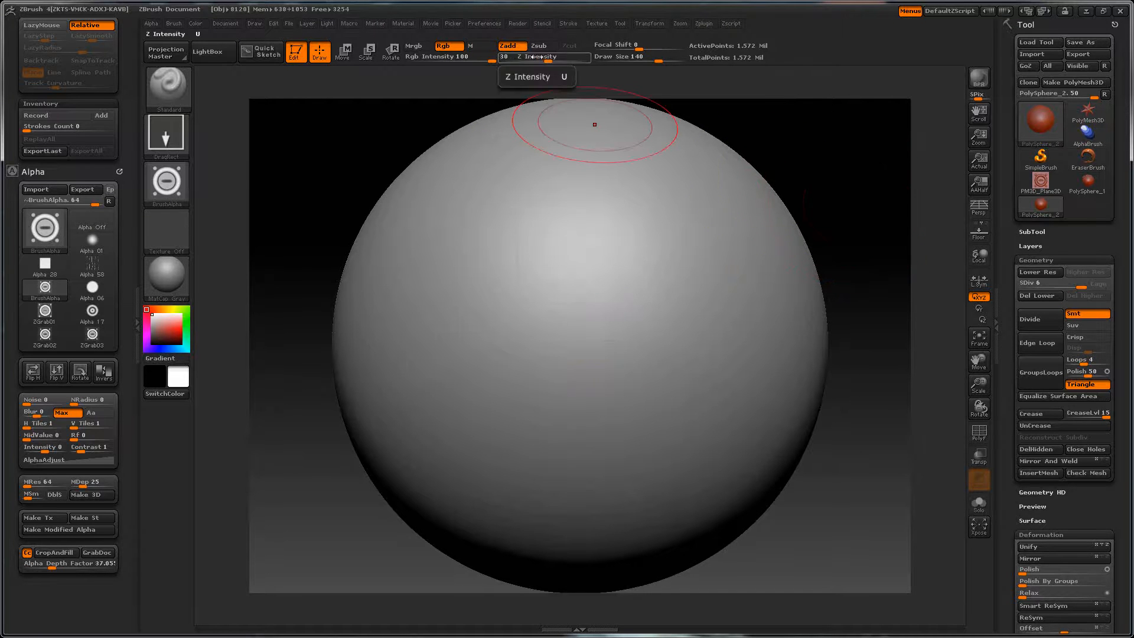
- Set the Z Intensity to 55, test a larger alpha stamp on the sphere, and undo it
left_click_drag(535, 57, 566, 62)
left_click_drag(579, 230, 583, 351)
left_click_drag(822, 152, 806, 204)
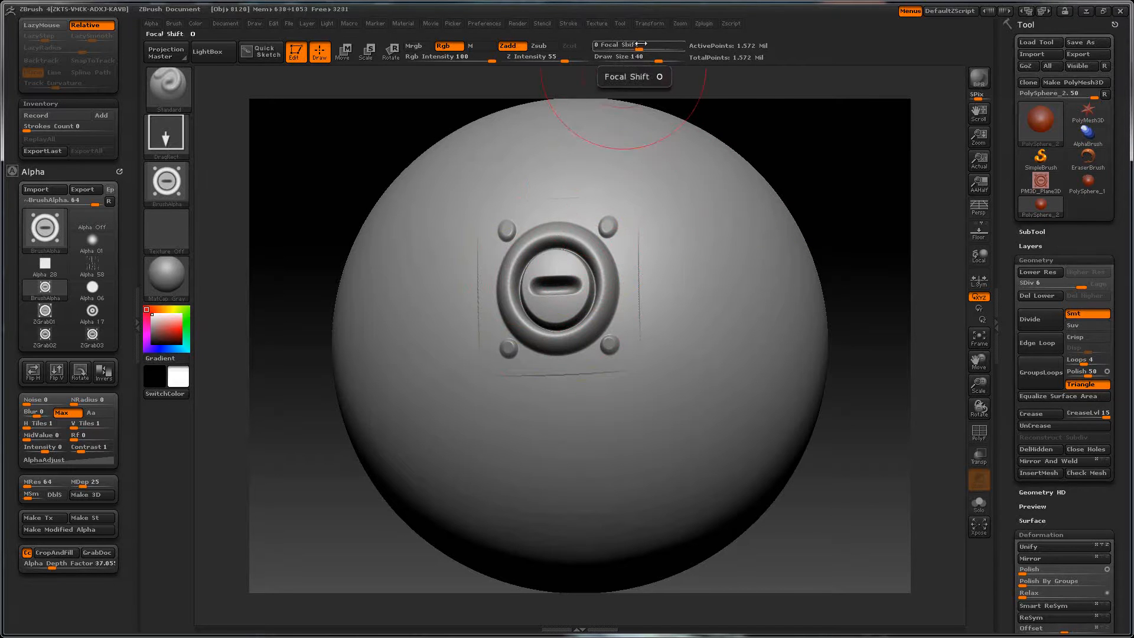
key("ctrl+z")
- Set the Focal Shift to -99, test the alpha stamp on the sphere, and undo the stamp
left_click_drag(635, 46, 594, 45)
left_click_drag(580, 284, 583, 358)
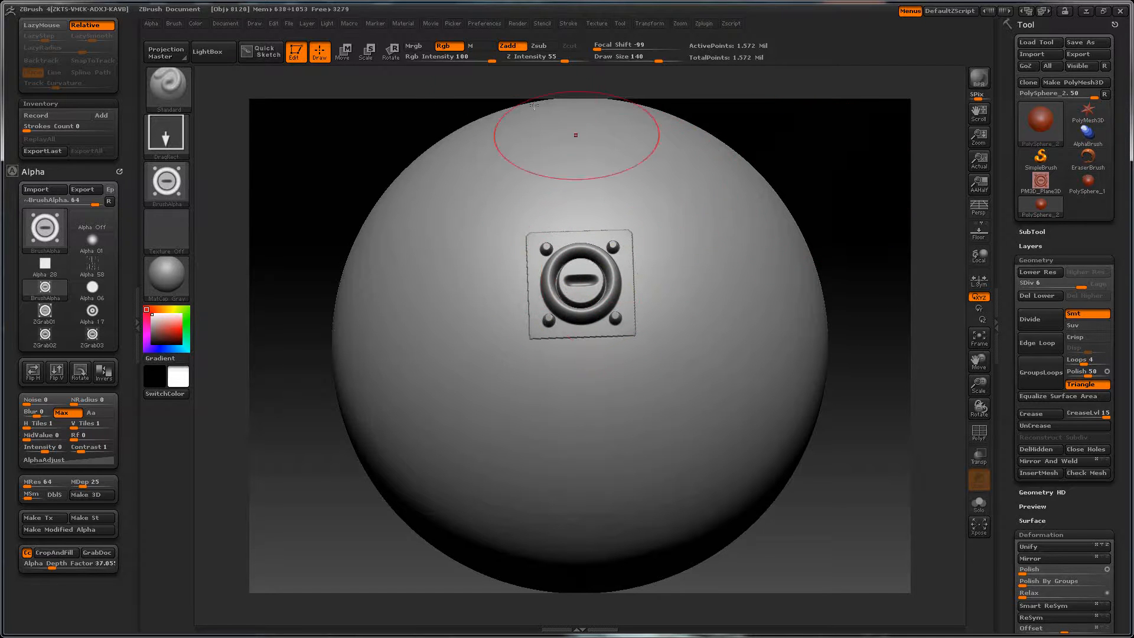
key("ctrl+z")
- Set the Z Intensity to 16, try another alpha stamp on the sphere, and undo it
left_click_drag(544, 61, 537, 60)
left_click_drag(581, 283, 587, 353)
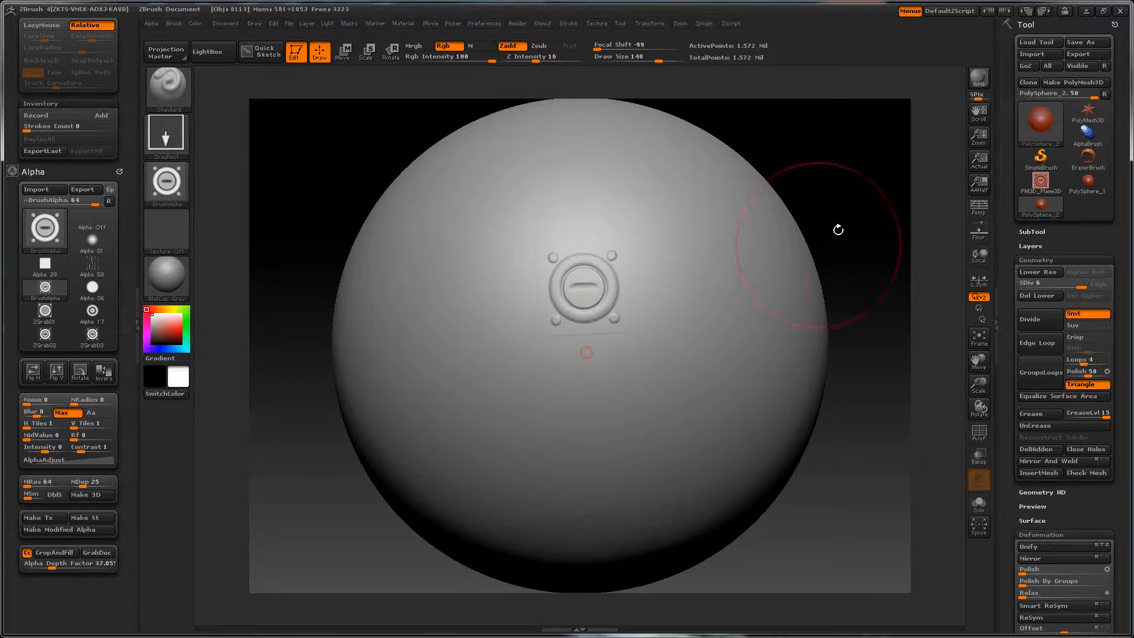
mouse_move(839, 229)
left_mouse_down()
mouse_move(858, 210)
mouse_move(855, 164)
left_mouse_up()
key("ctrl")
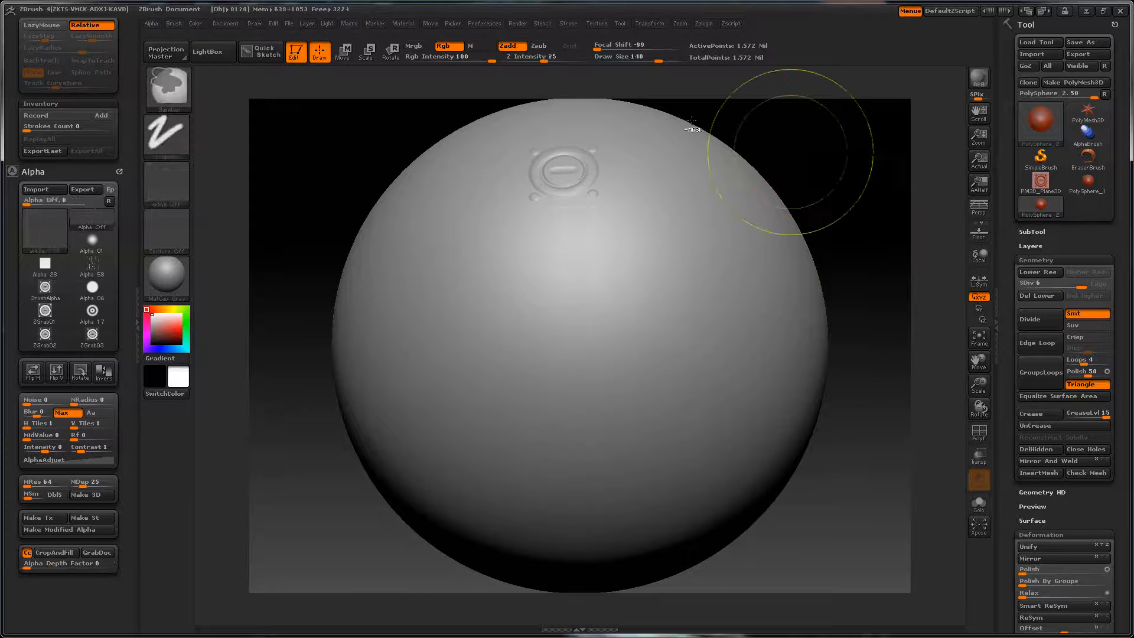
key("ctrl+z")
- Set the Z Intensity to 24, stamp the alpha near the sphere's centre, and undo the stamp
left_click_drag(538, 60, 544, 60)
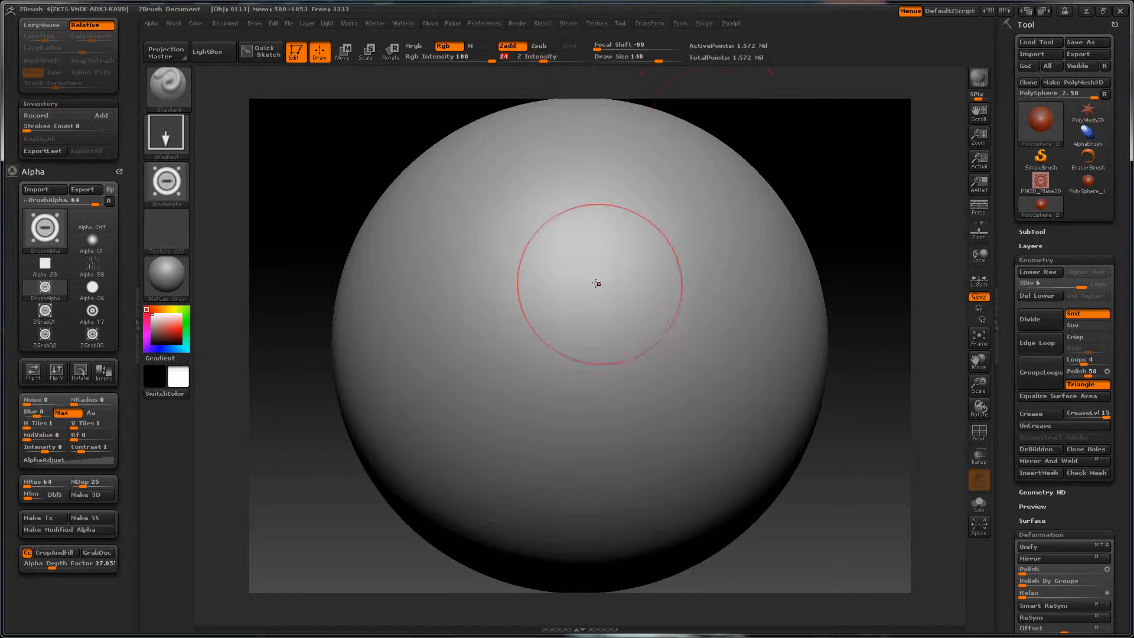
left_click_drag(596, 283, 596, 341)
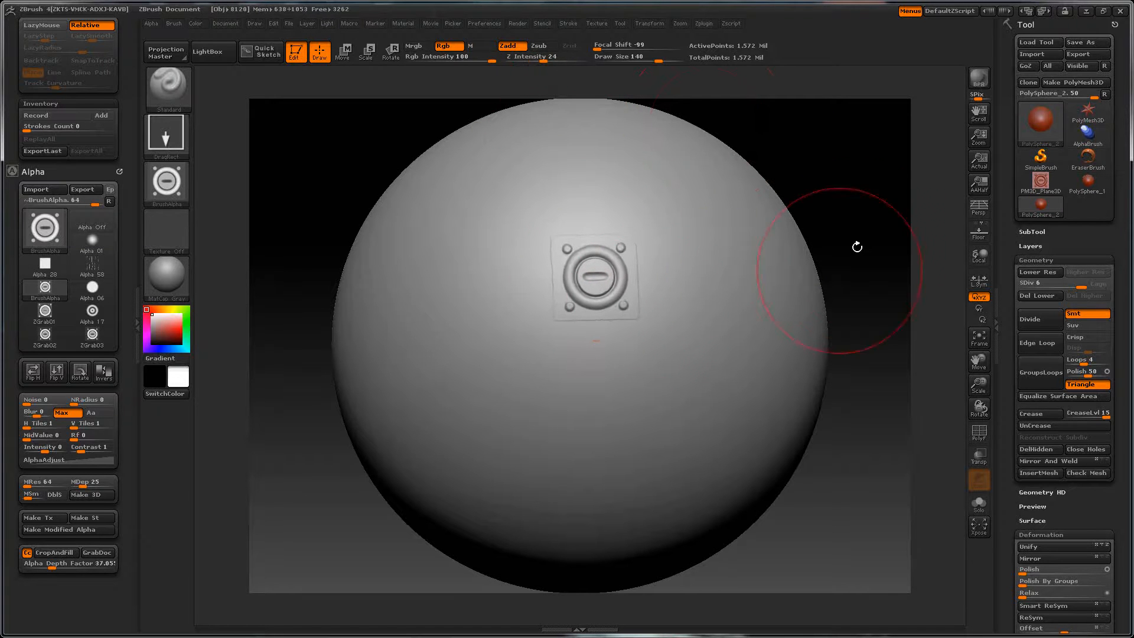
mouse_move(869, 223)
left_mouse_down()
mouse_move(863, 230)
mouse_move(858, 213)
left_mouse_up()
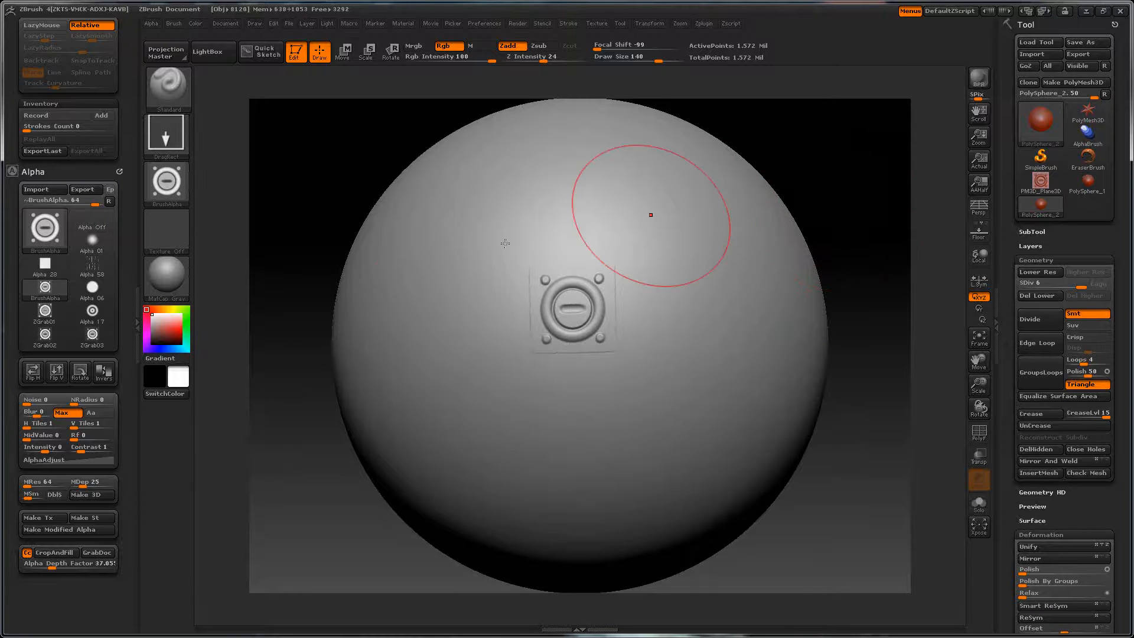
key("ctrl")
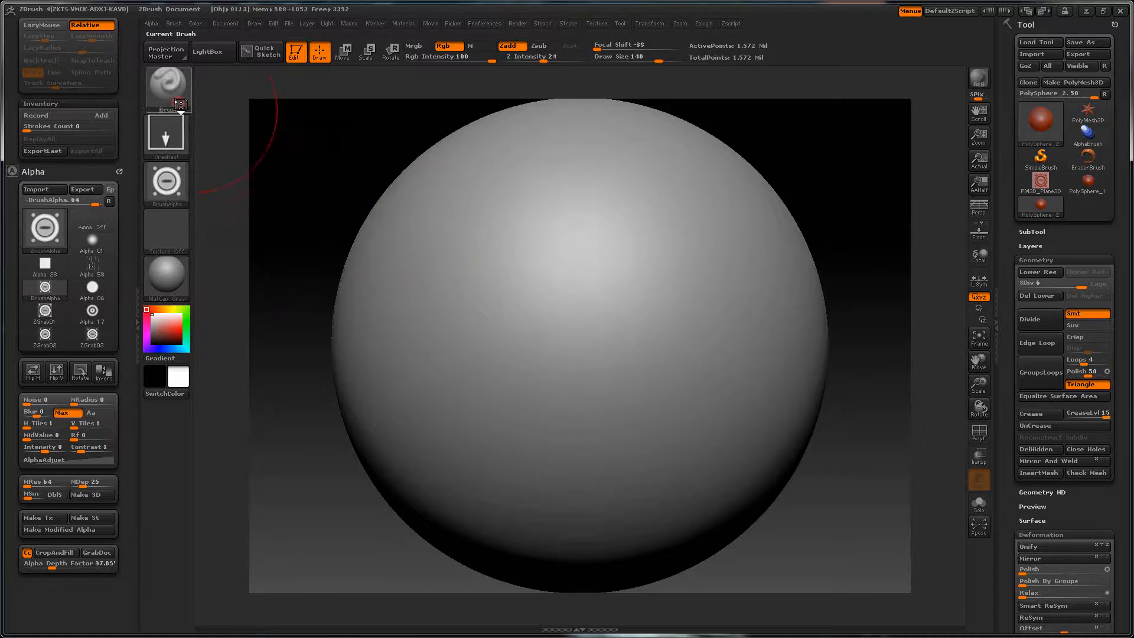
left_click(180, 104)
left_click(177, 91)
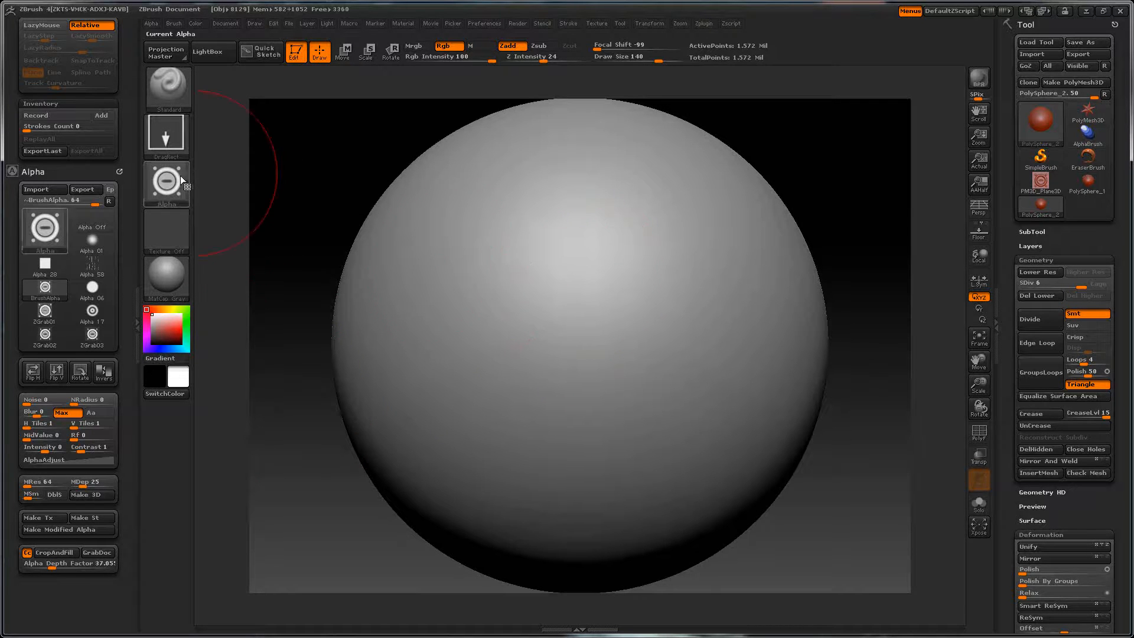
mouse_move(497, 278)
left_mouse_down()
mouse_move(502, 339)
mouse_move(538, 333)
mouse_move(557, 296)
mouse_move(552, 260)
mouse_move(511, 215)
mouse_move(474, 220)
left_mouse_up()
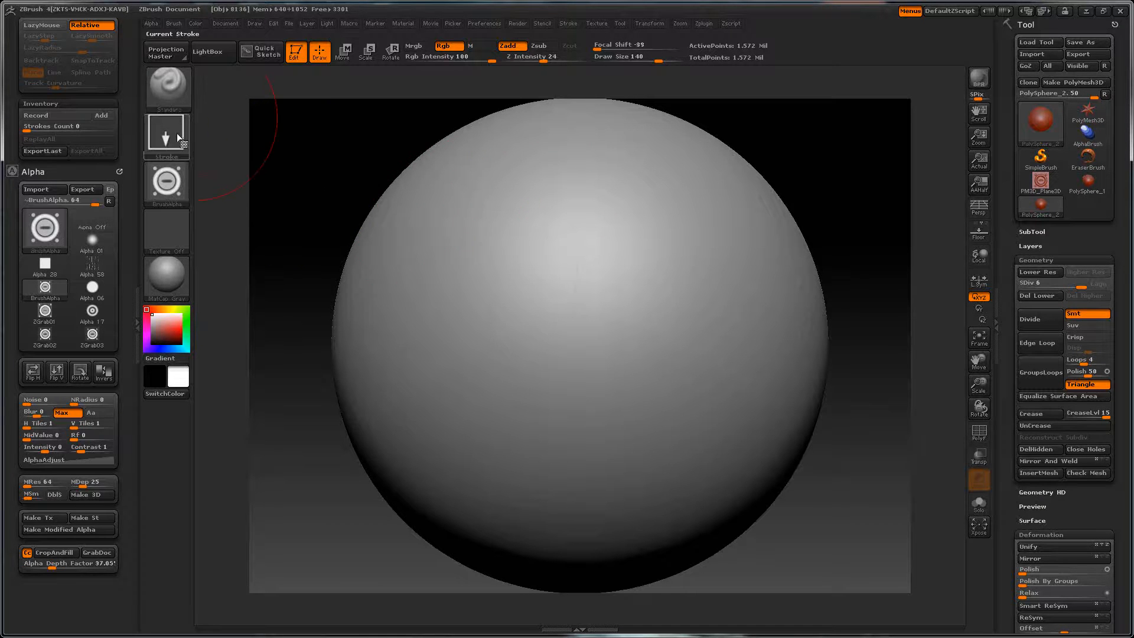
- Switch the stroke to DragDot, test positioning the alpha on the sphere's upper part, and undo the stamp
left_click(167, 133)
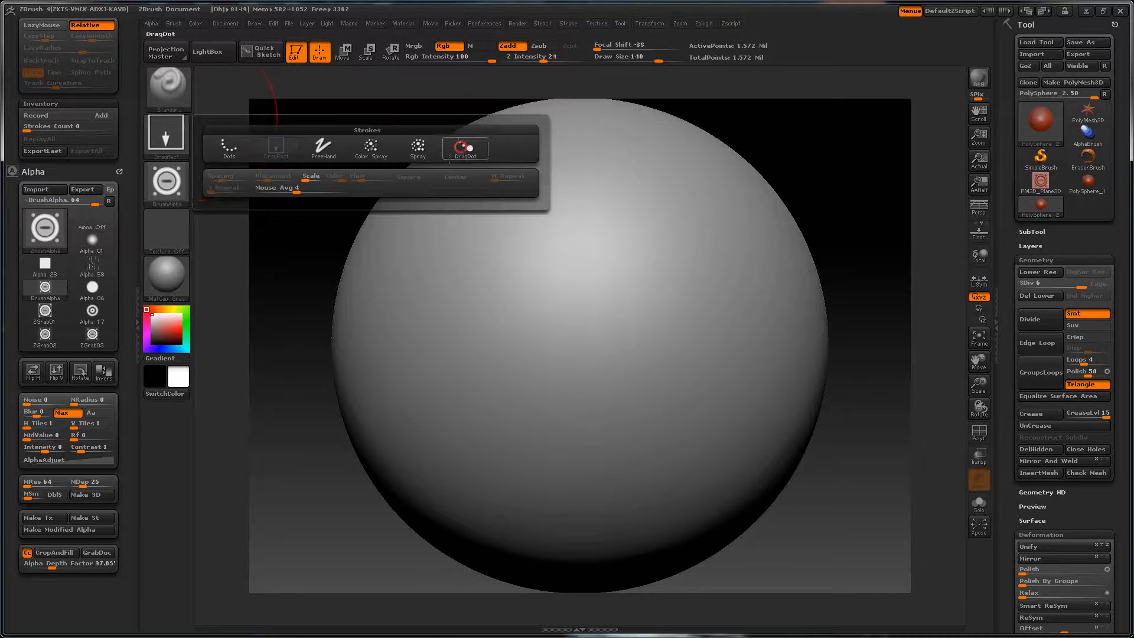
left_click(449, 157)
mouse_move(450, 278)
left_mouse_down()
mouse_move(458, 307)
mouse_move(520, 263)
mouse_move(674, 230)
mouse_move(717, 241)
mouse_move(473, 241)
mouse_move(406, 266)
mouse_move(458, 442)
mouse_move(539, 183)
mouse_move(572, 270)
mouse_move(672, 387)
mouse_move(759, 413)
mouse_move(620, 194)
mouse_move(514, 256)
mouse_move(463, 322)
mouse_move(611, 342)
mouse_move(534, 236)
mouse_move(598, 203)
left_mouse_up()
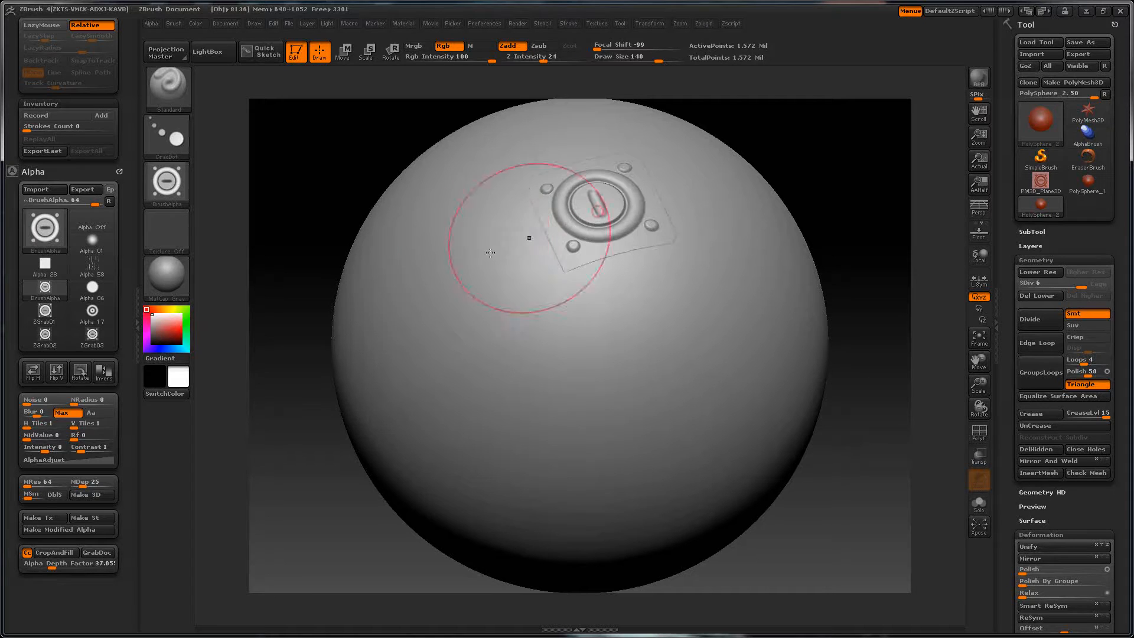
key("ctrl+z")
- Rotate the alpha by 90 degrees, test it on the sphere, and undo the stamp
left_click_drag(129, 148, 130, 153)
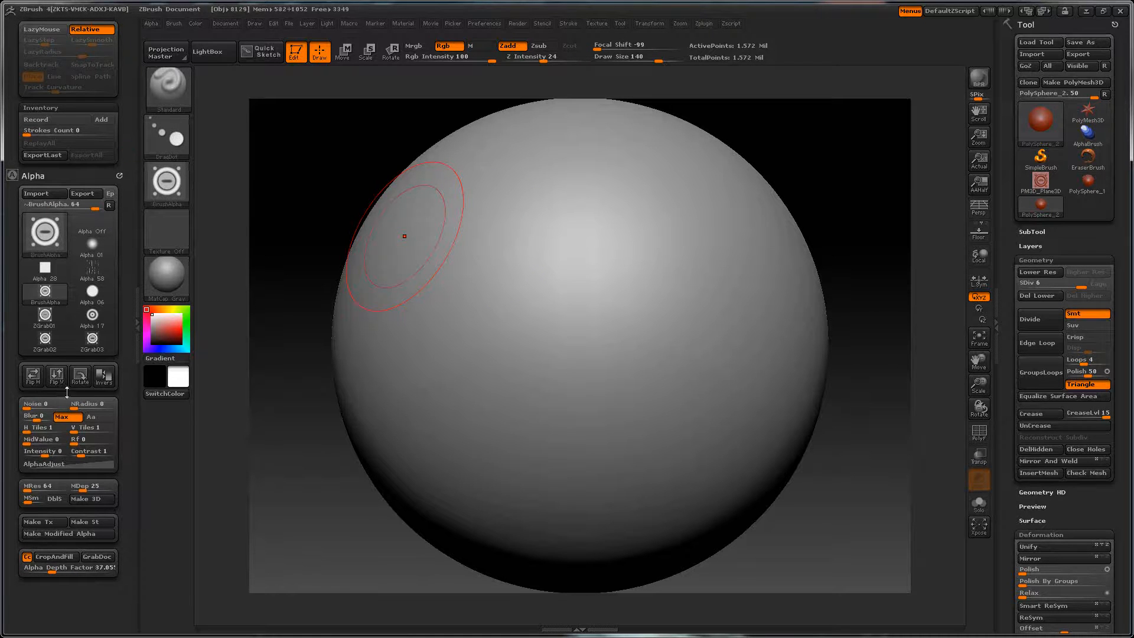
left_click(81, 377)
left_click_drag(544, 294, 562, 343)
left_click_drag(572, 260, 722, 279)
key("ctrl+z")
- Set the Draw Size to 67 and stamp copies of the alpha in a row across the sphere's middle
right_click(517, 251)
left_click_drag(515, 251, 498, 251)
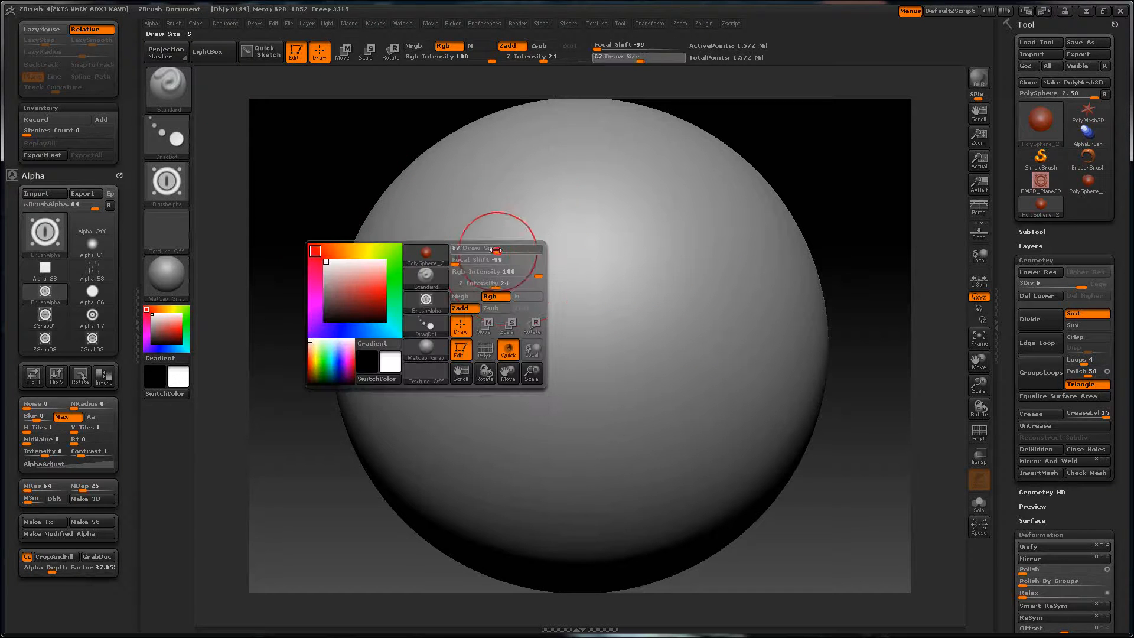
left_click_drag(443, 281, 442, 317)
left_click_drag(524, 319, 587, 317)
left_click_drag(674, 313, 699, 329)
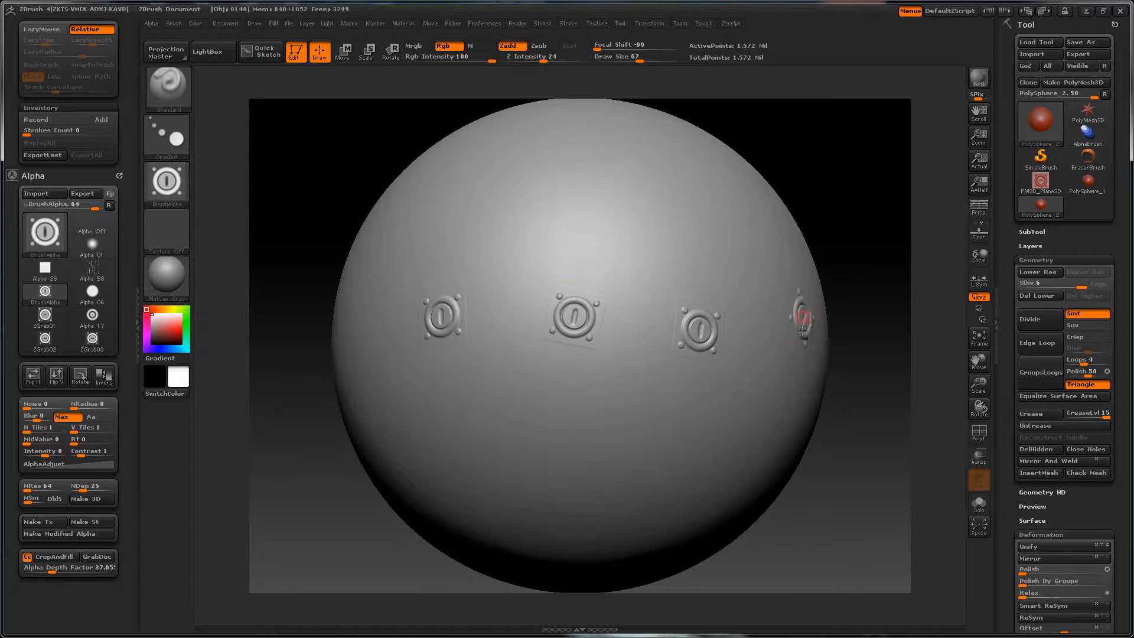
- Undo the row of alpha stamps on the sphere
left_click_drag(868, 248, 849, 236)
key("ctrl")
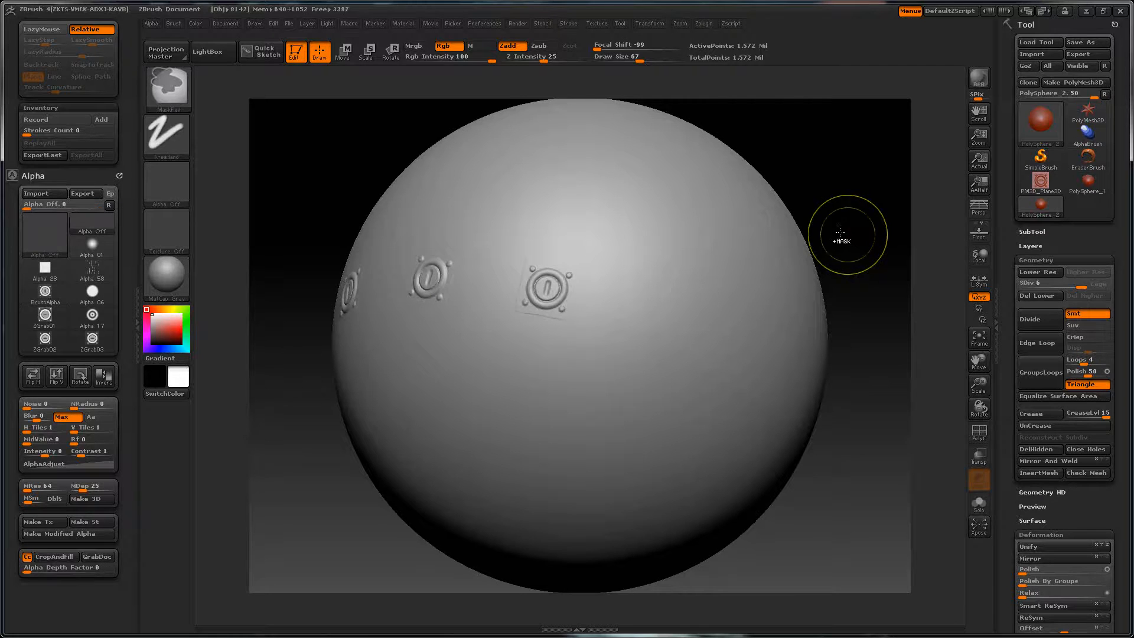
key("ctrl+z")
key("ctrl+z")
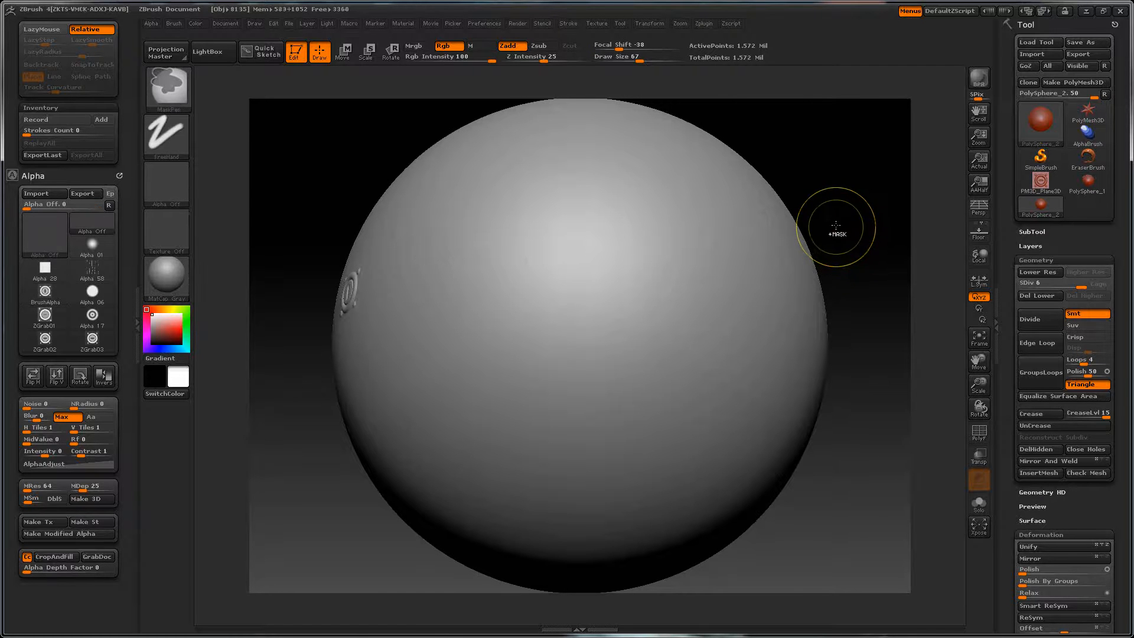
key("ctrl+z")
- Place a single alpha stamp near the sphere's centre, inspect it from another angle, and undo it
left_click_drag(562, 274, 562, 298)
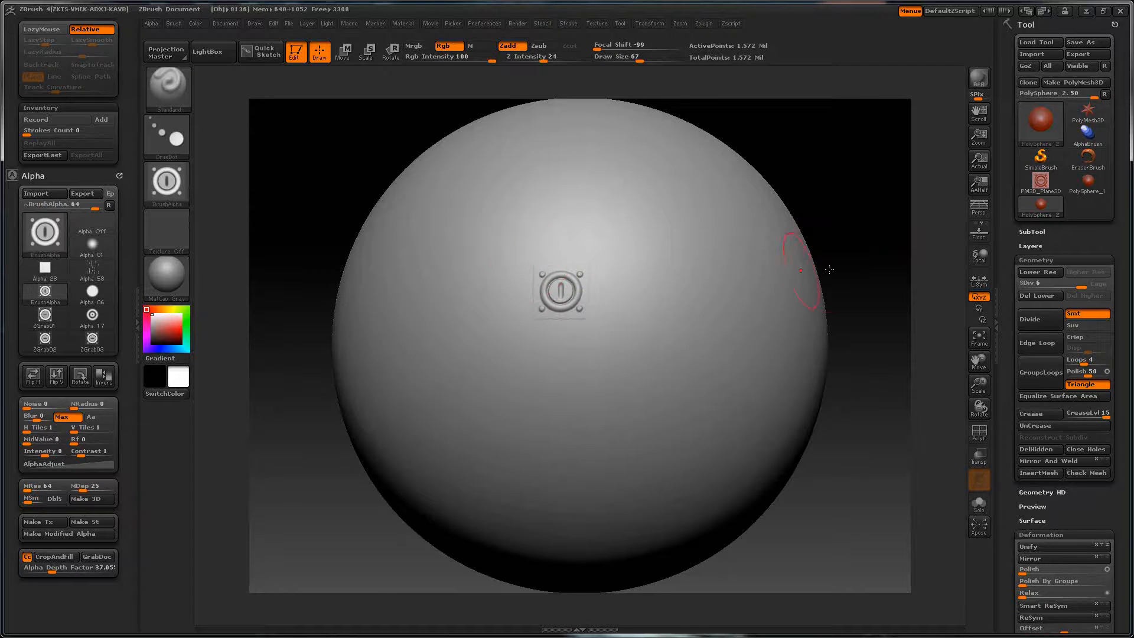
mouse_move(848, 237)
left_mouse_down()
mouse_move(853, 200)
mouse_move(860, 262)
left_mouse_up()
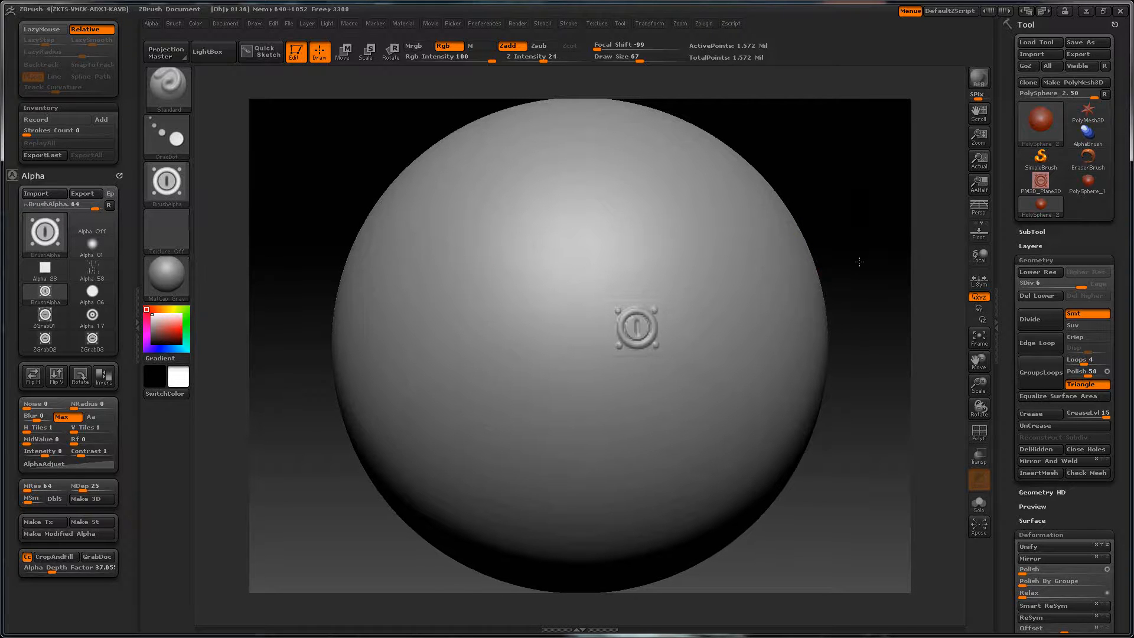
key("ctrl+z")
- Set the Z Intensity to 46 and stamp the alpha near the middle of the sphere
left_click_drag(543, 60, 559, 61)
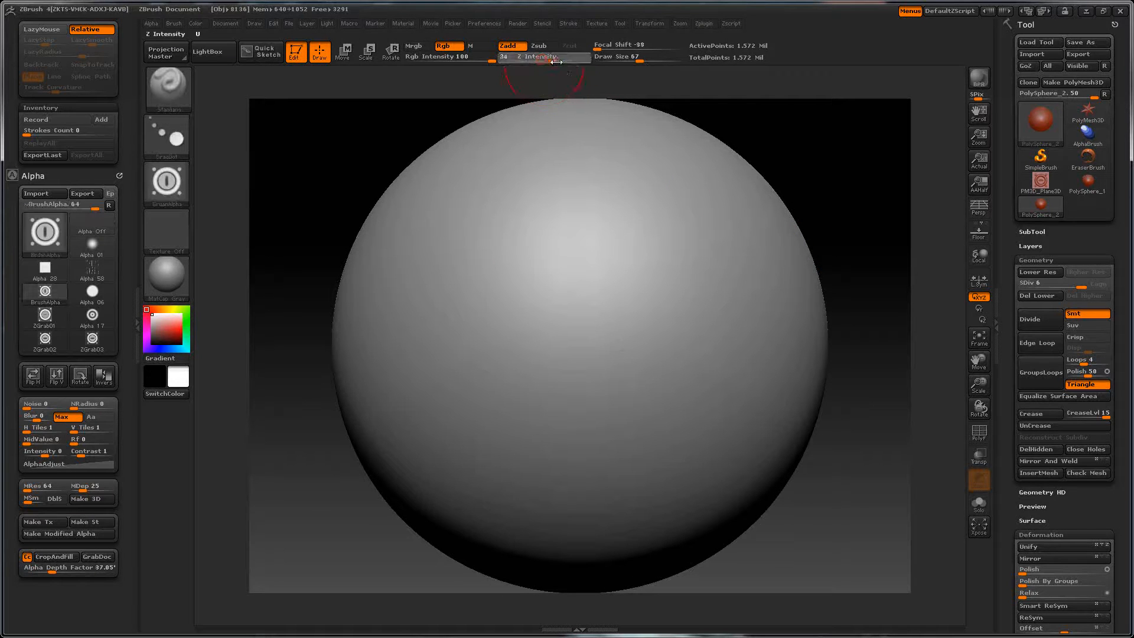
left_click_drag(556, 316, 553, 293)
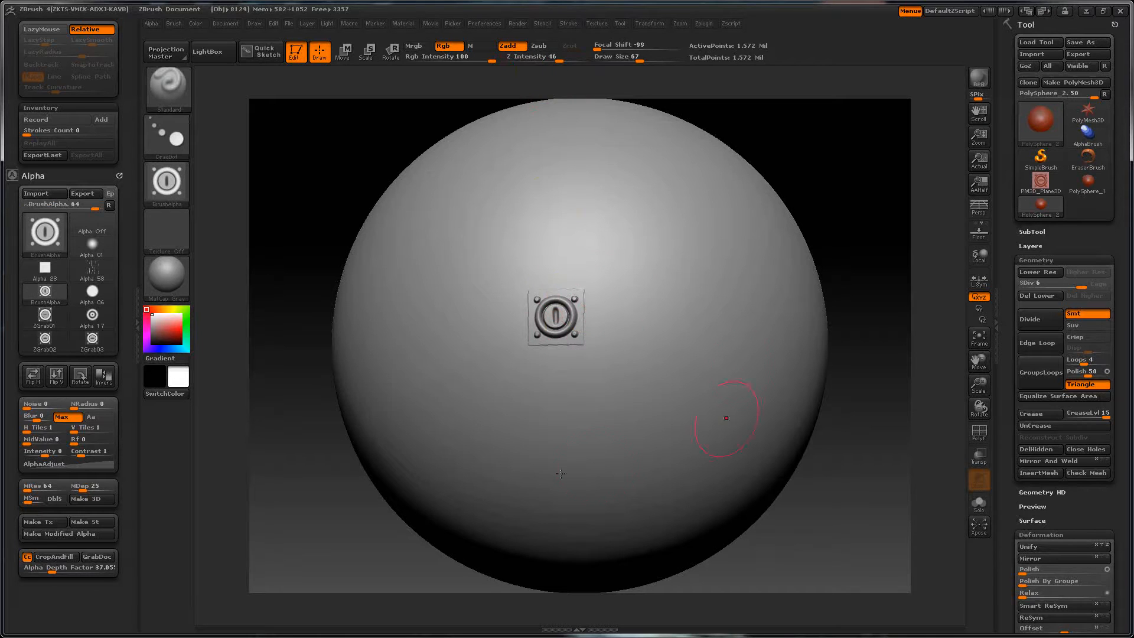
left_click(131, 434)
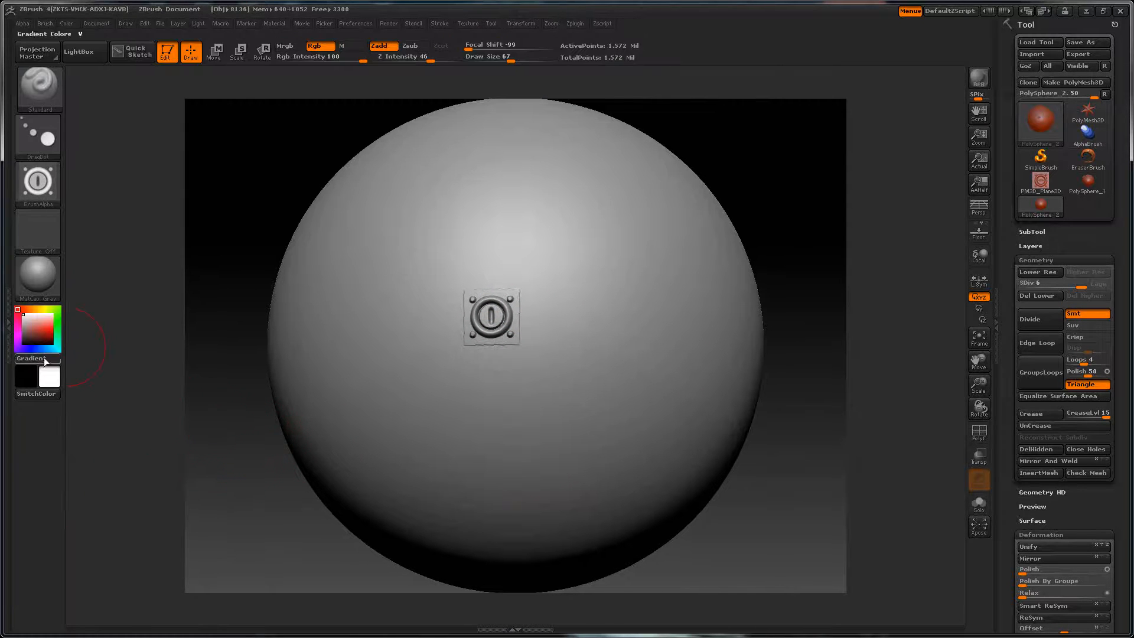
left_click(10, 327)
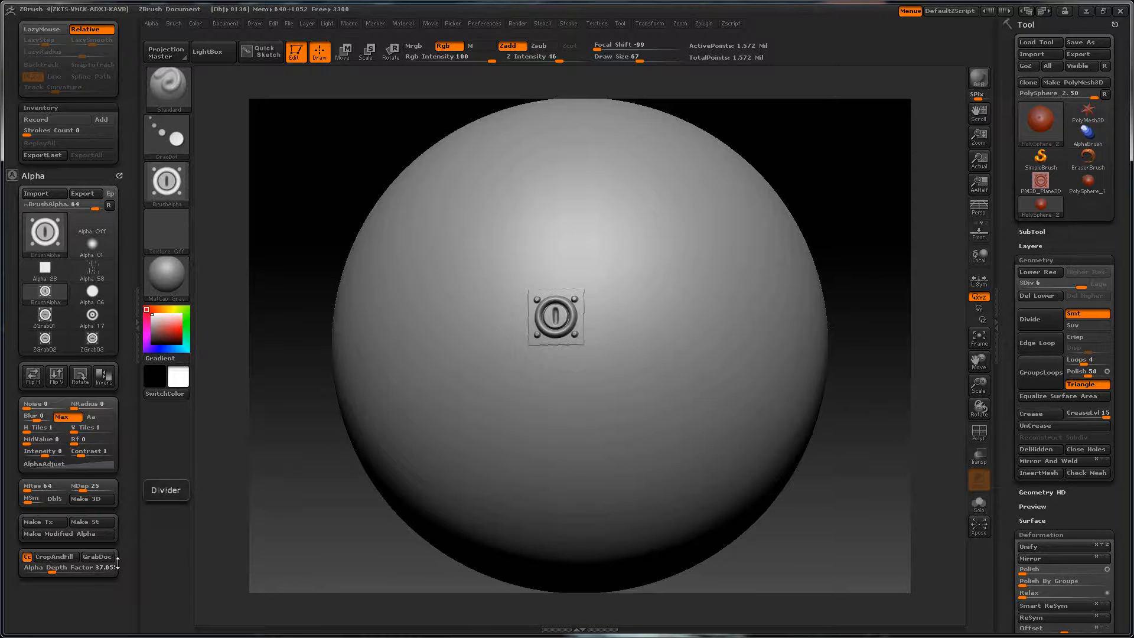
left_click_drag(109, 591, 106, 566)
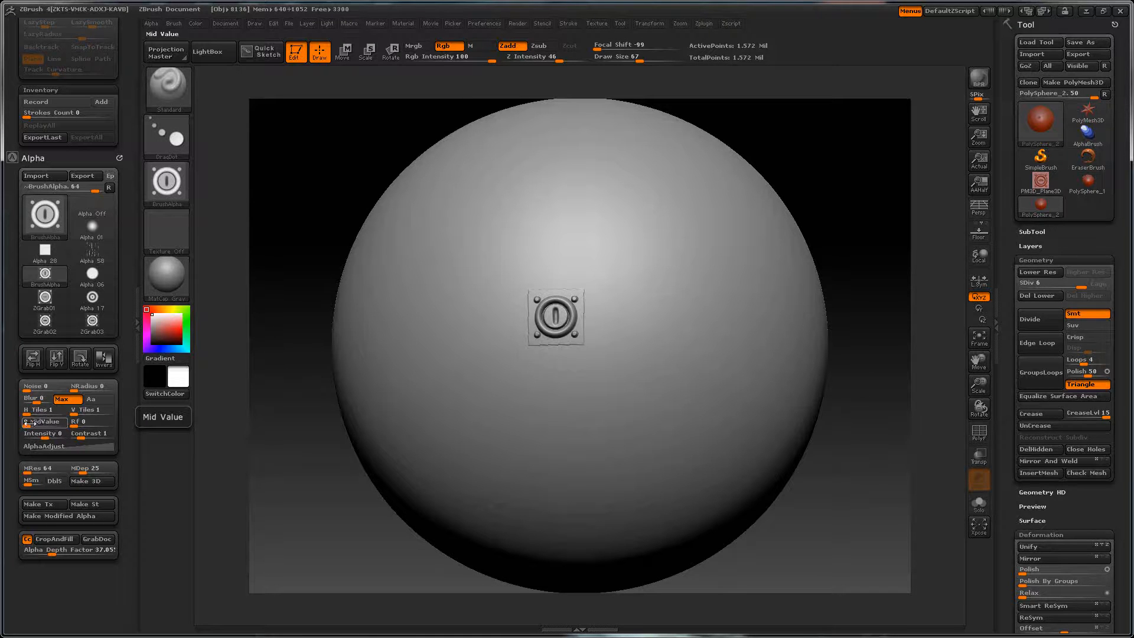
- Set the alpha's MidValue to 12 and stamp three more copies beside and below the existing stamp on the sphere
left_click_drag(28, 422, 33, 423)
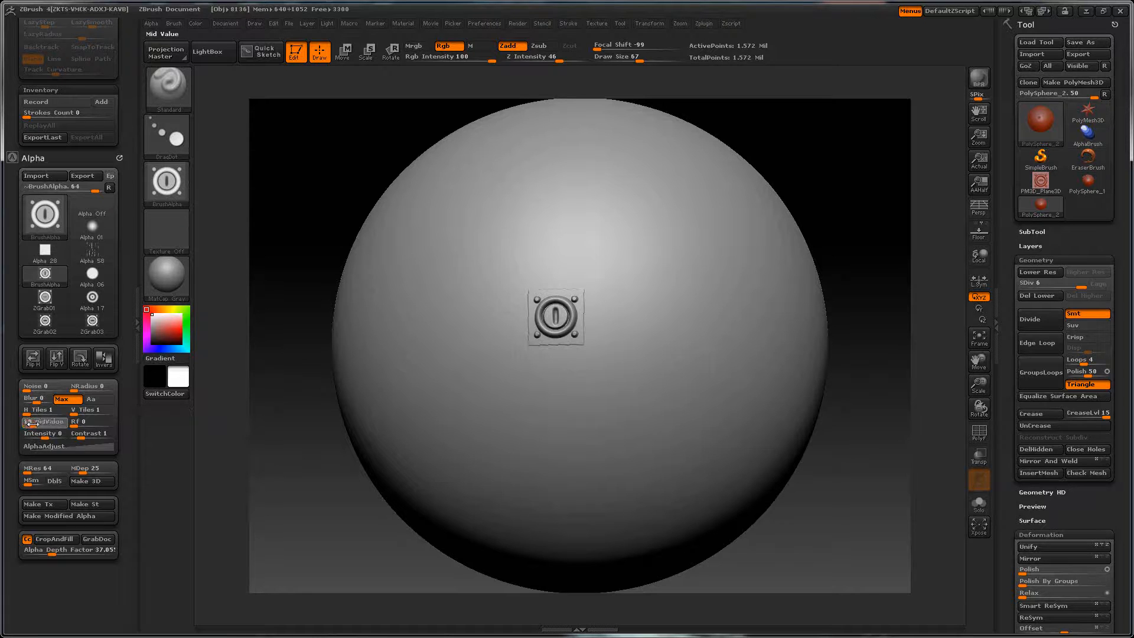
left_click_drag(664, 299, 668, 318)
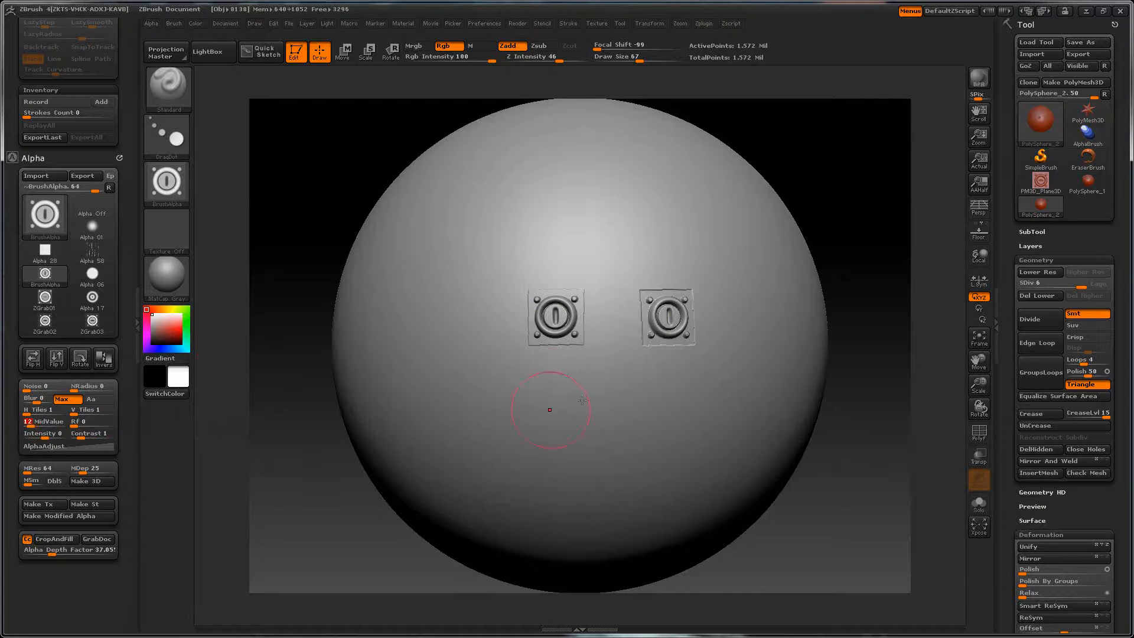
left_click_drag(583, 401, 617, 392)
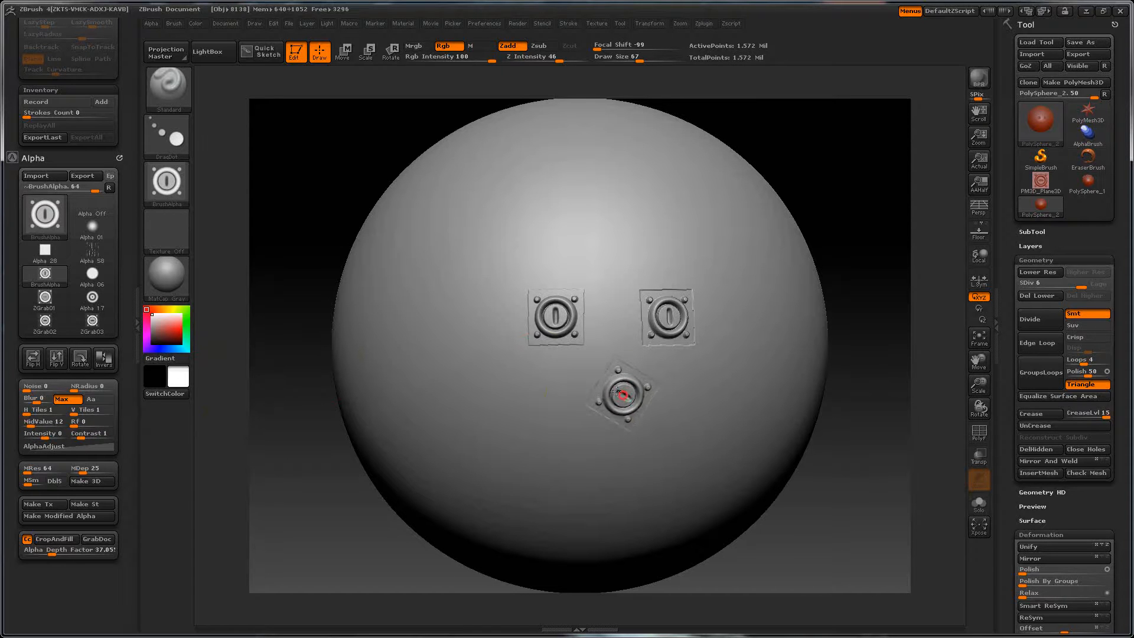
left_click(29, 425)
left_click_drag(483, 379, 547, 388)
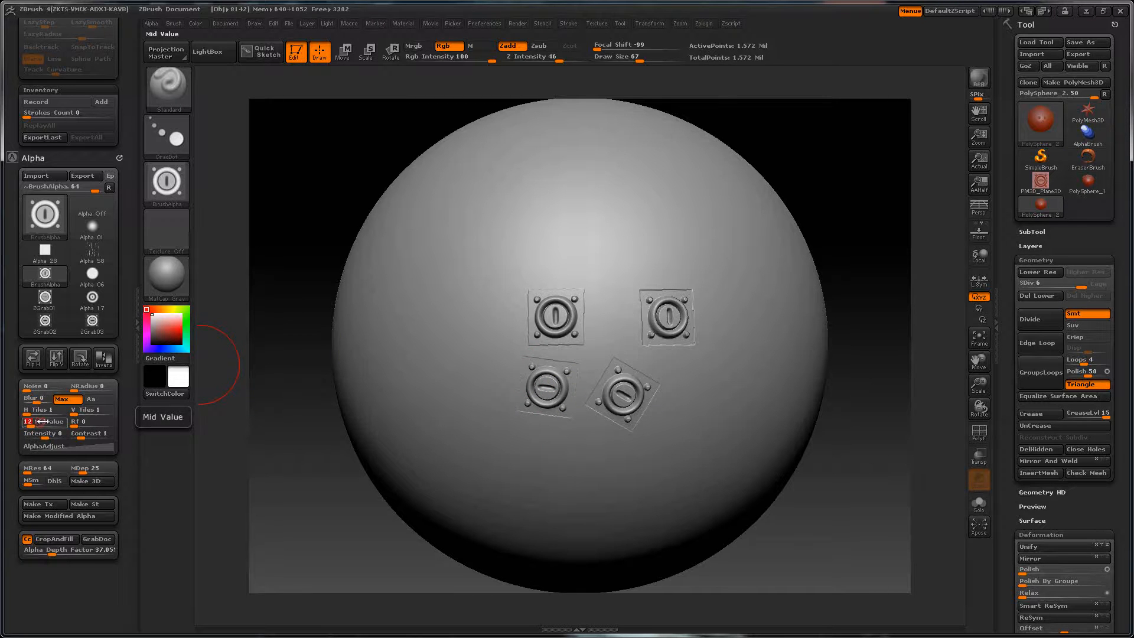
- Stamp one copy of the alpha with MidValue 5 and another above it with MidValue 13
left_click_drag(41, 421, 36, 421)
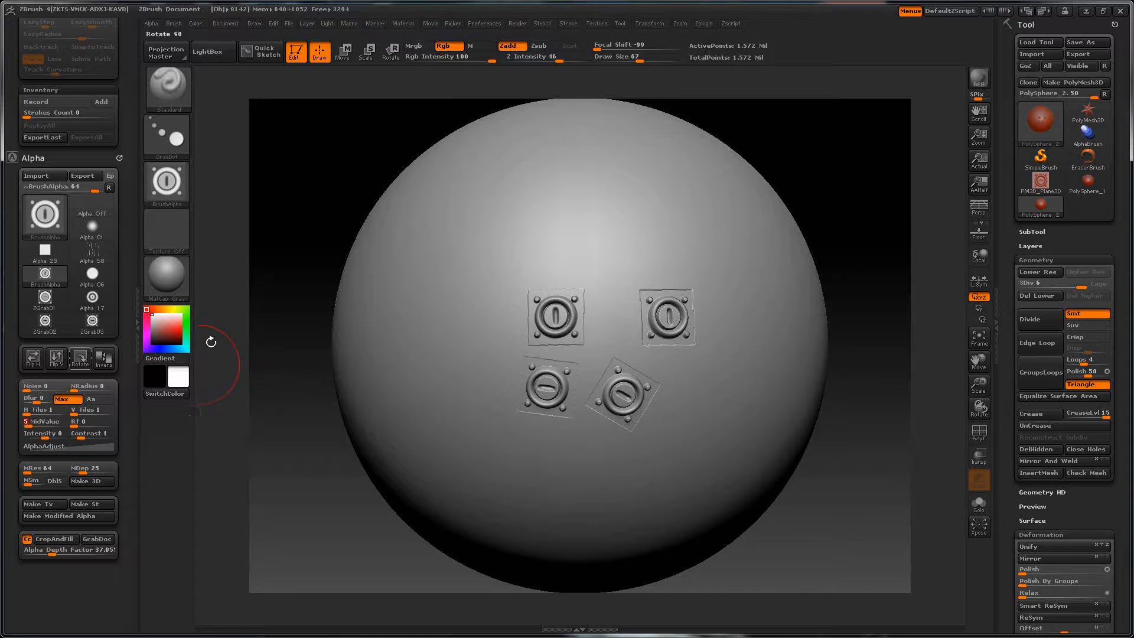
mouse_move(502, 355)
left_mouse_down()
mouse_move(472, 369)
mouse_move(488, 362)
left_mouse_up()
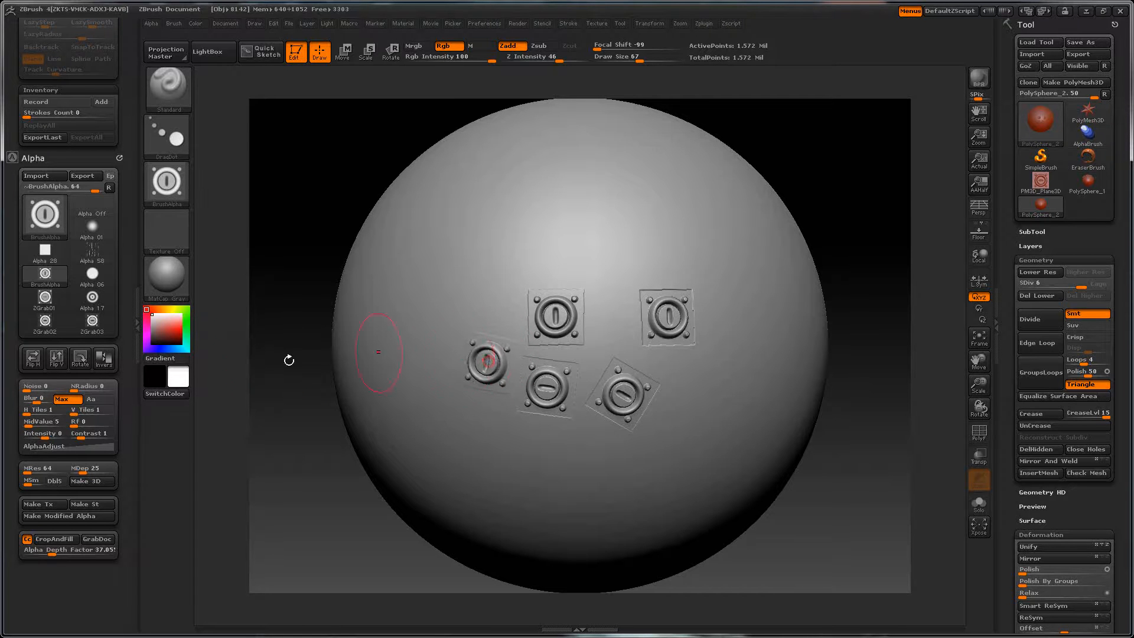
left_click(32, 423)
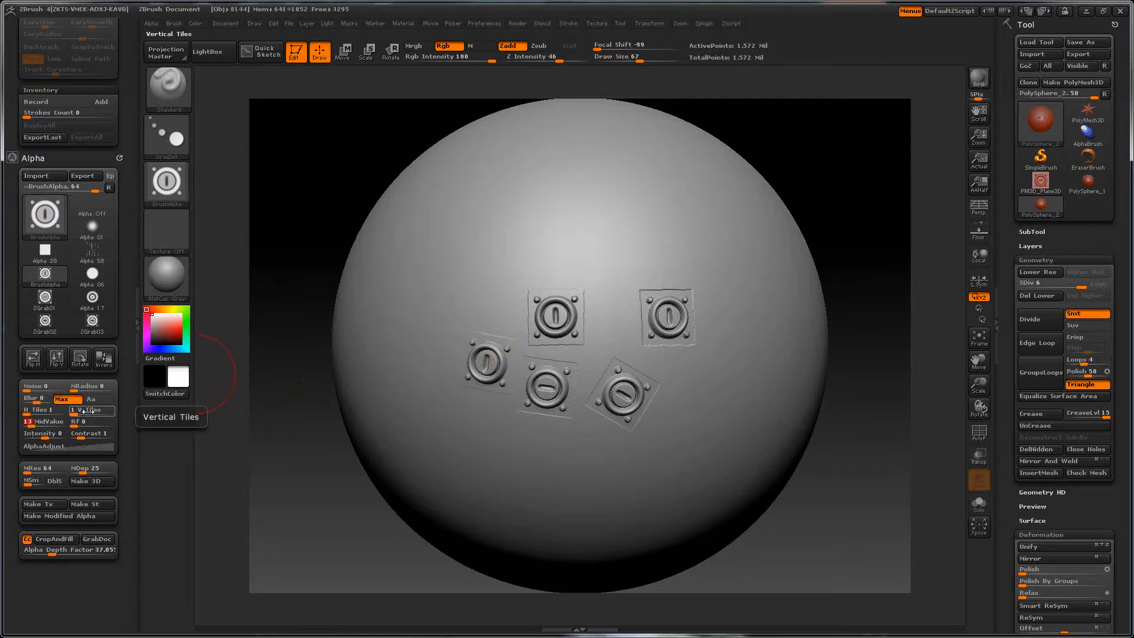
left_click_drag(476, 264, 489, 280)
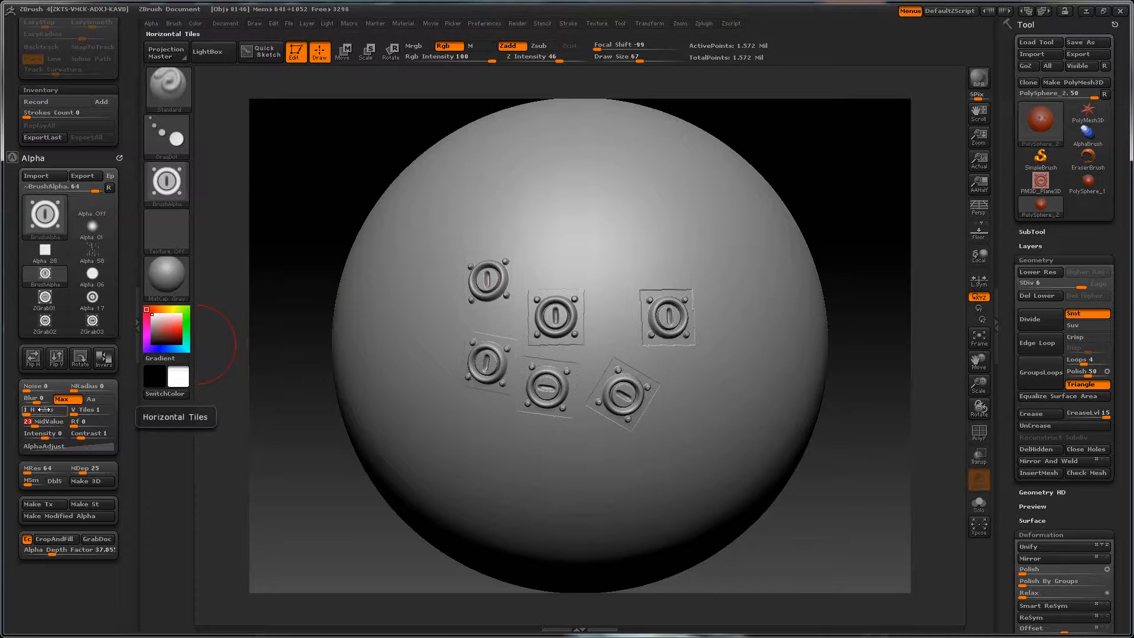
- Set the MidValue to 8 and stamp two copies, one above the row and one at the end of the lower row
left_click_drag(585, 258, 601, 260)
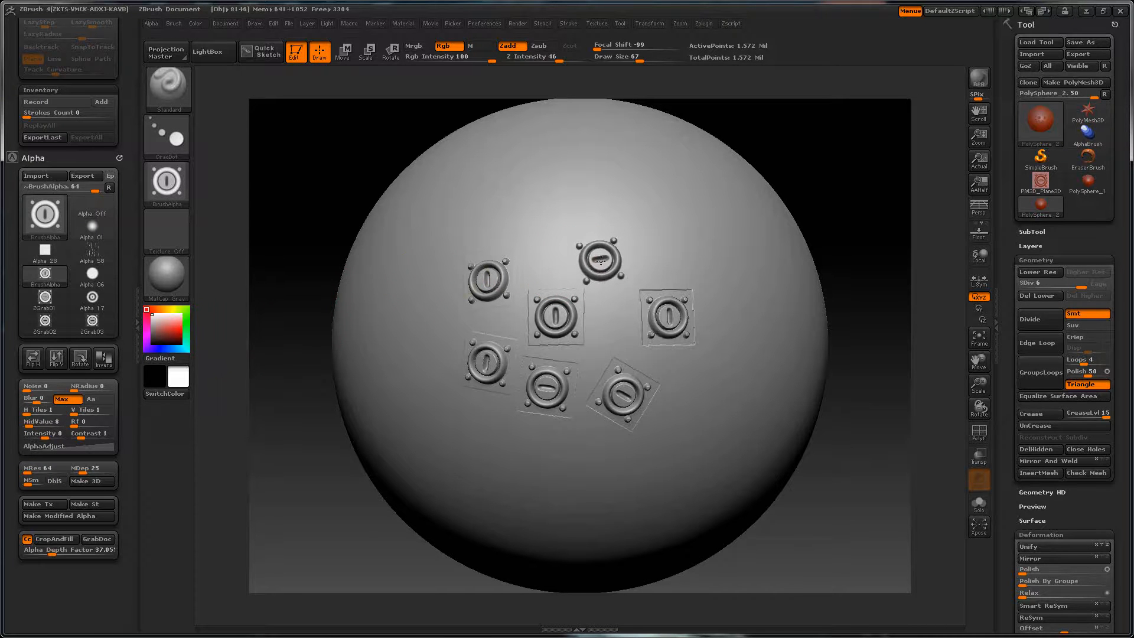
mouse_move(874, 253)
left_mouse_down()
mouse_move(864, 266)
mouse_move(866, 247)
left_mouse_up()
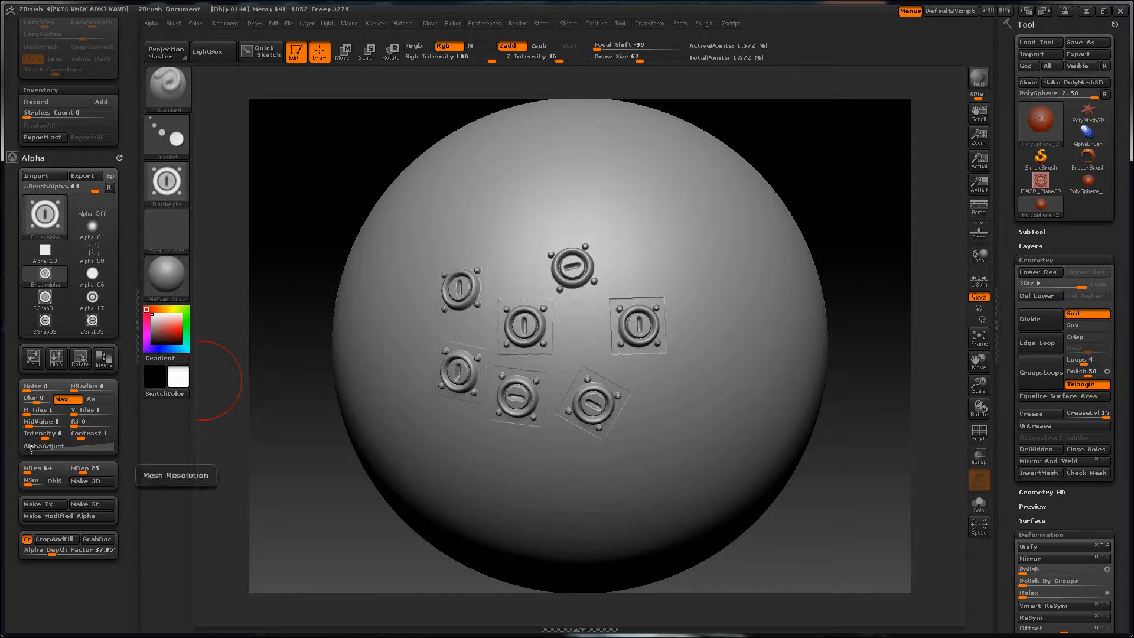
left_click_drag(665, 387, 672, 401)
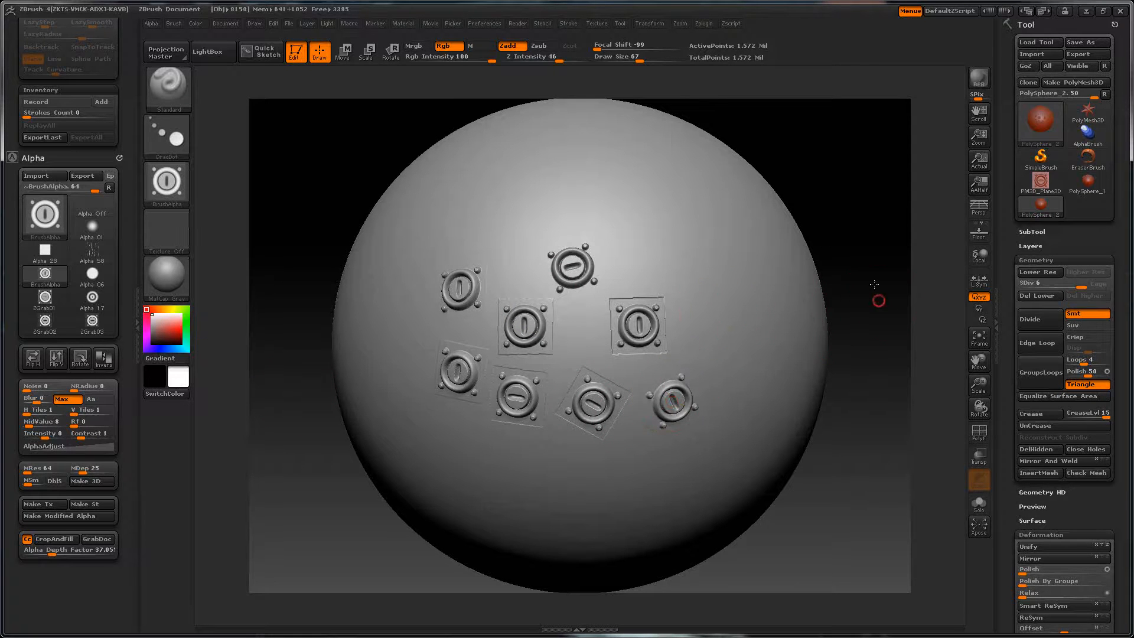
left_click_drag(874, 284, 855, 292)
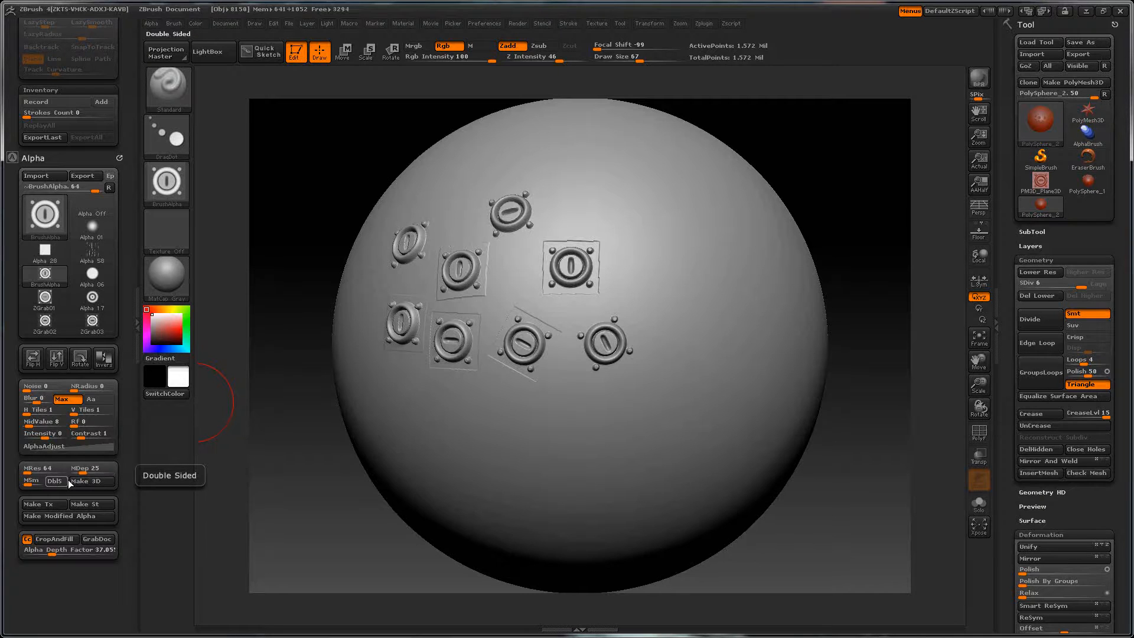
- Try a stamp with the alpha's Radial Fade set to 1, and a second one with MidValue raised to 15
left_click(76, 424)
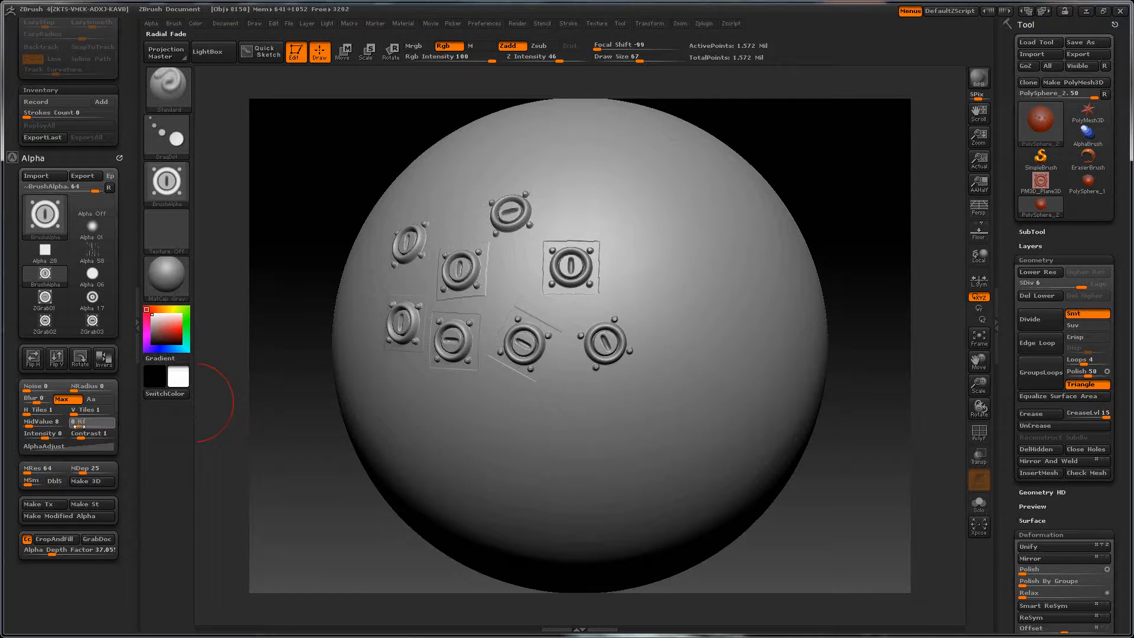
left_click_drag(649, 288, 659, 299)
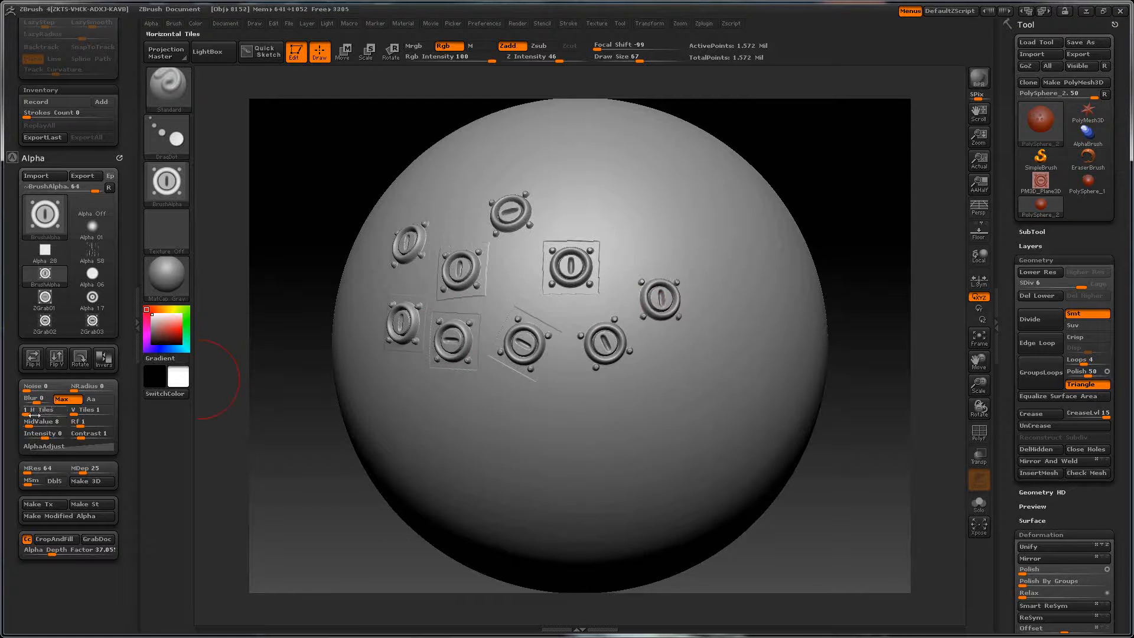
left_click_drag(34, 421, 39, 422)
left_click_drag(604, 203, 638, 242)
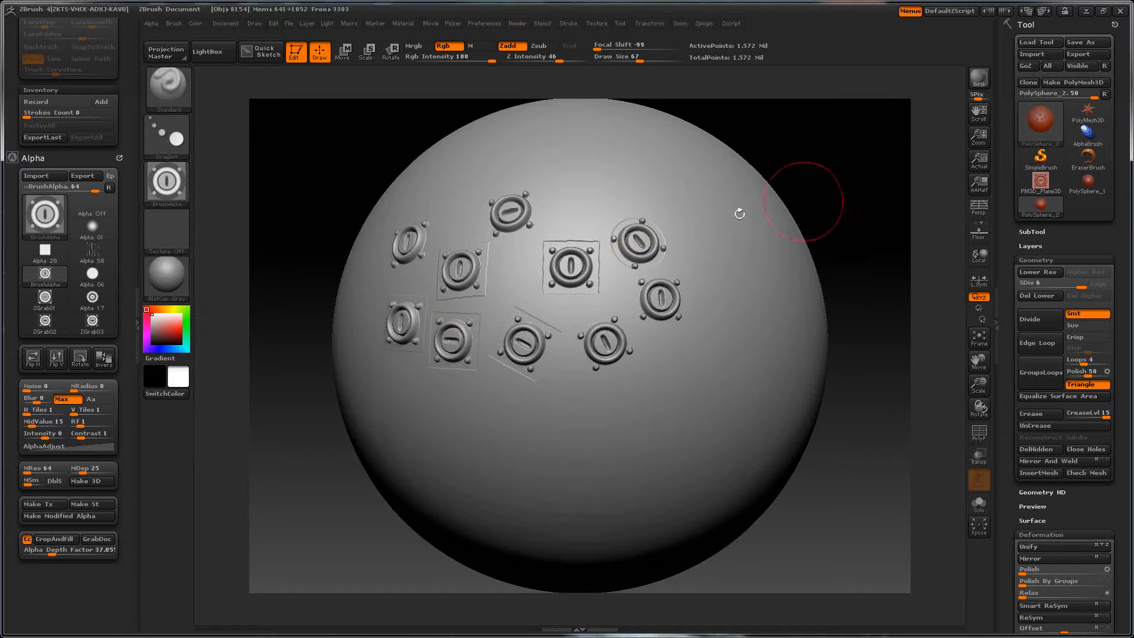
- Undo the last two stamps and restore Radial Fade to 0 and MidValue to 8
key("ctrl")
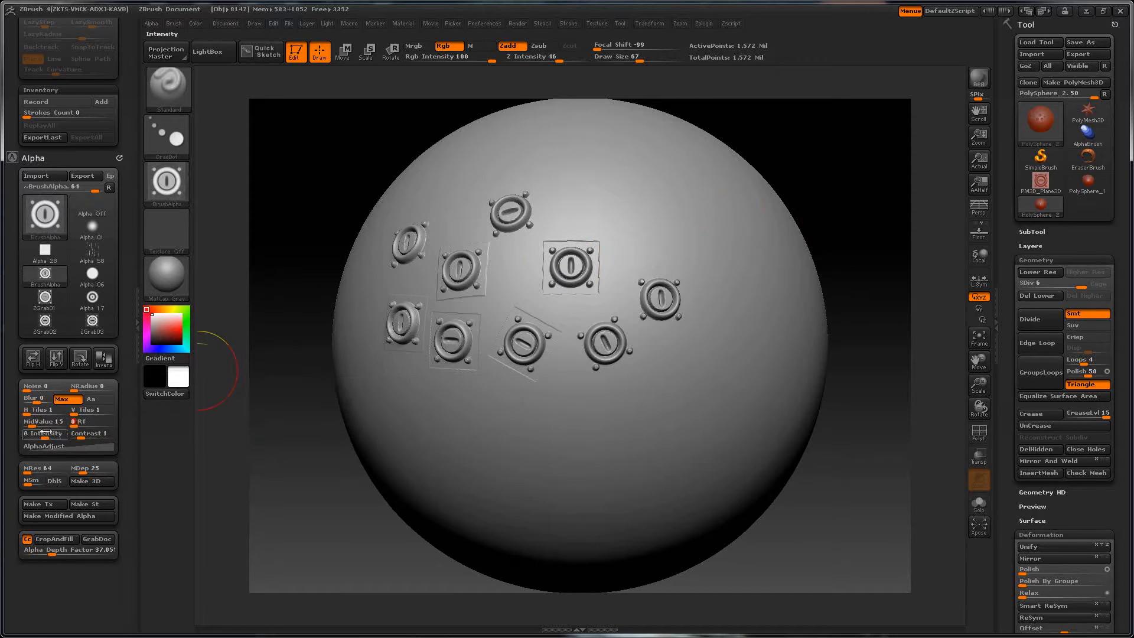
key("ctrl")
key("ctrl")
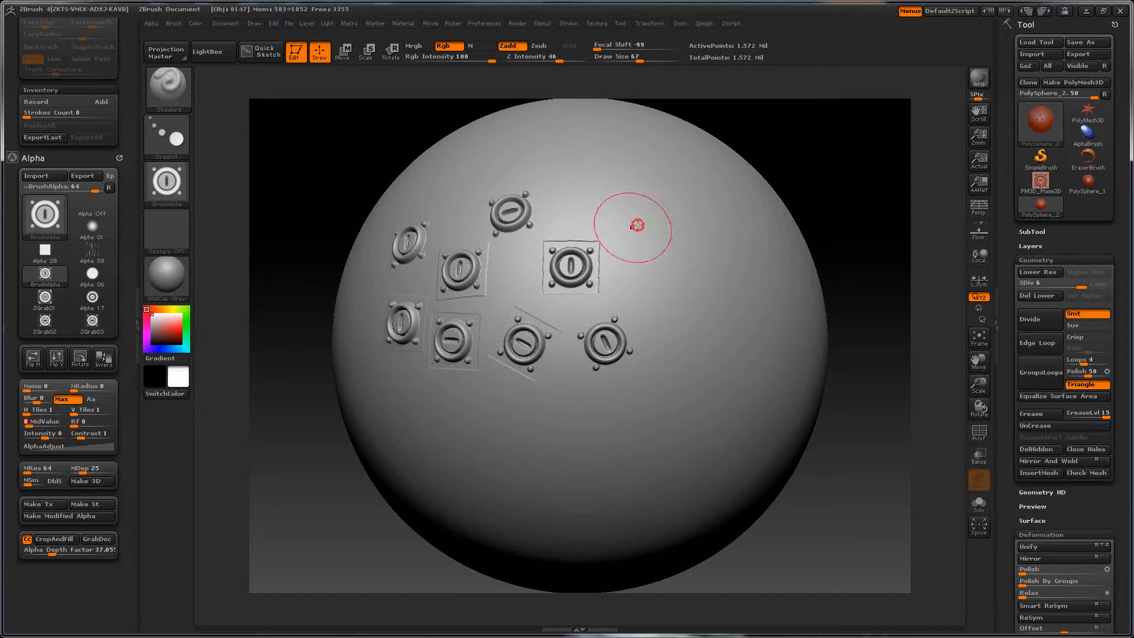
- Stamp the alpha beside the framed copy, and stamp a shallower one above it with Z Intensity 26
left_click_drag(633, 227, 635, 286)
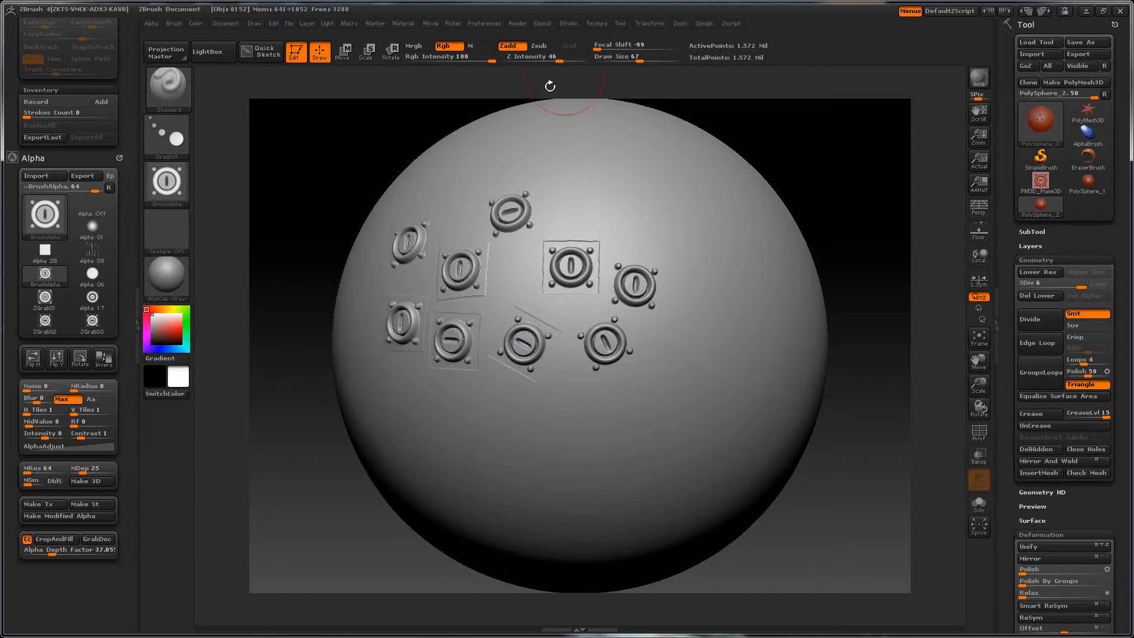
left_click_drag(559, 59, 545, 60)
left_click_drag(590, 201, 591, 206)
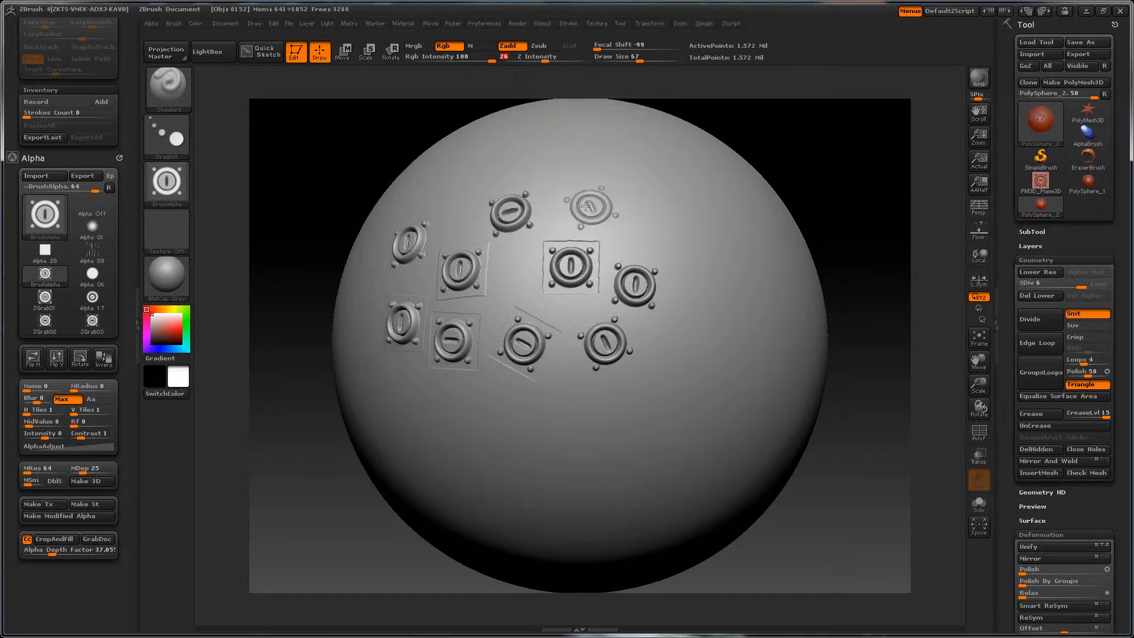
- Activate radial symmetry on the Z axis only and stamp the alpha on the clear area of the sphere
left_click_drag(884, 208, 686, 123)
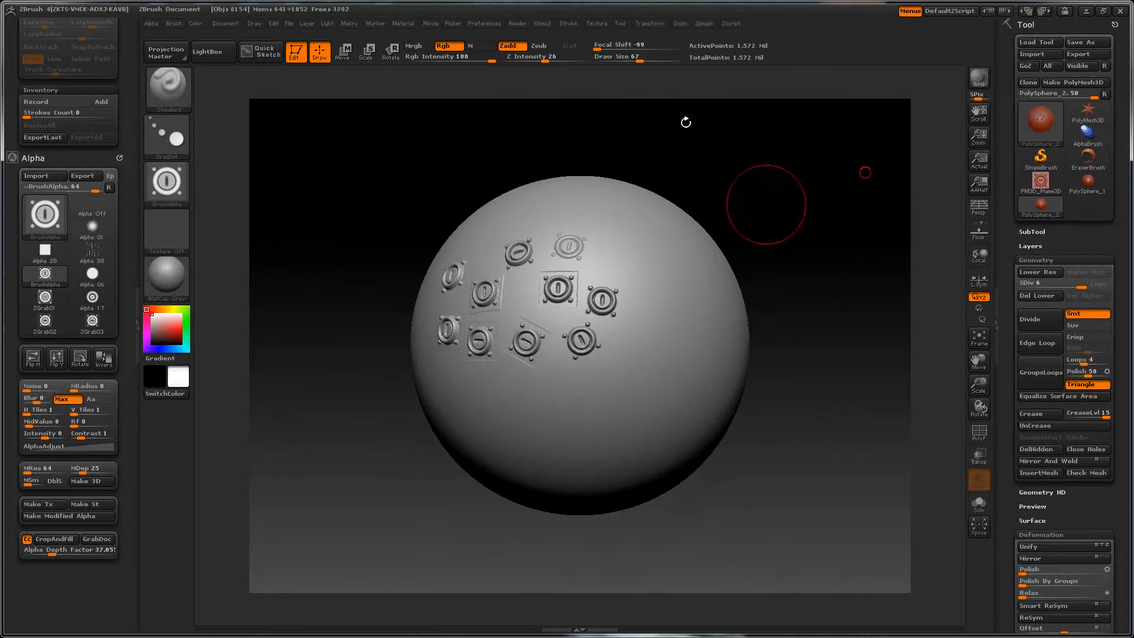
left_click(650, 23)
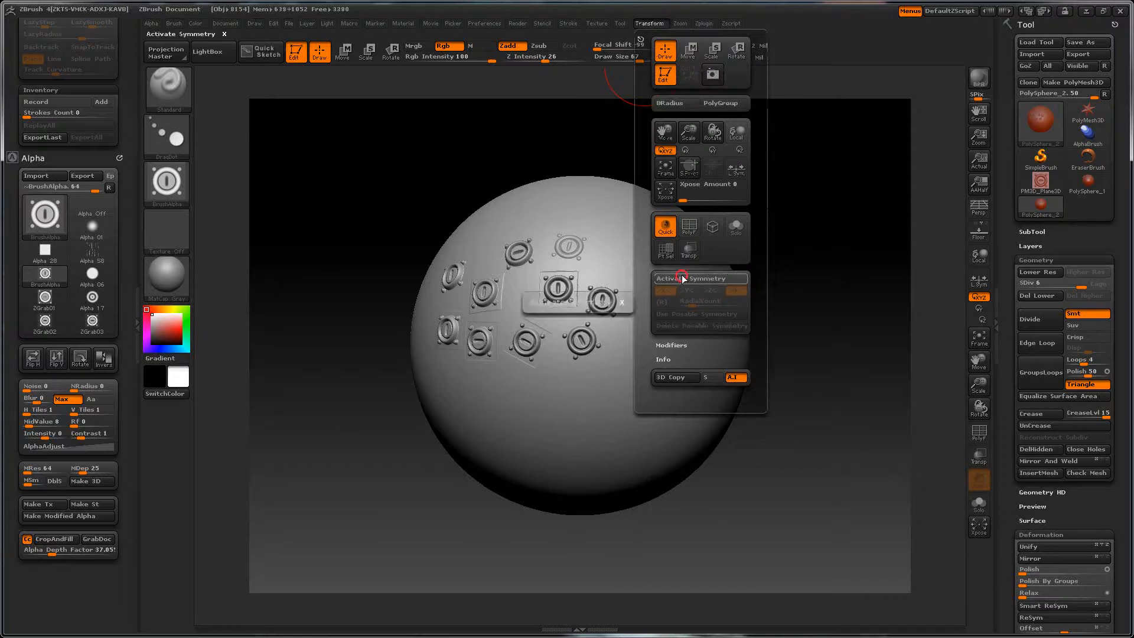
left_click(713, 291)
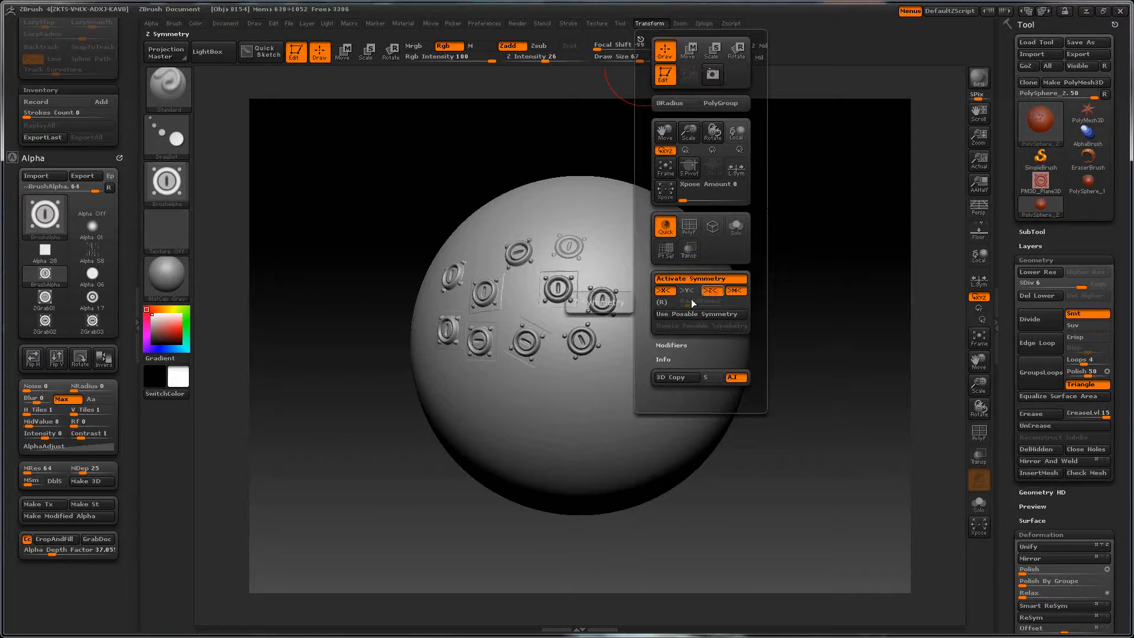
left_click(666, 303)
left_click(667, 292)
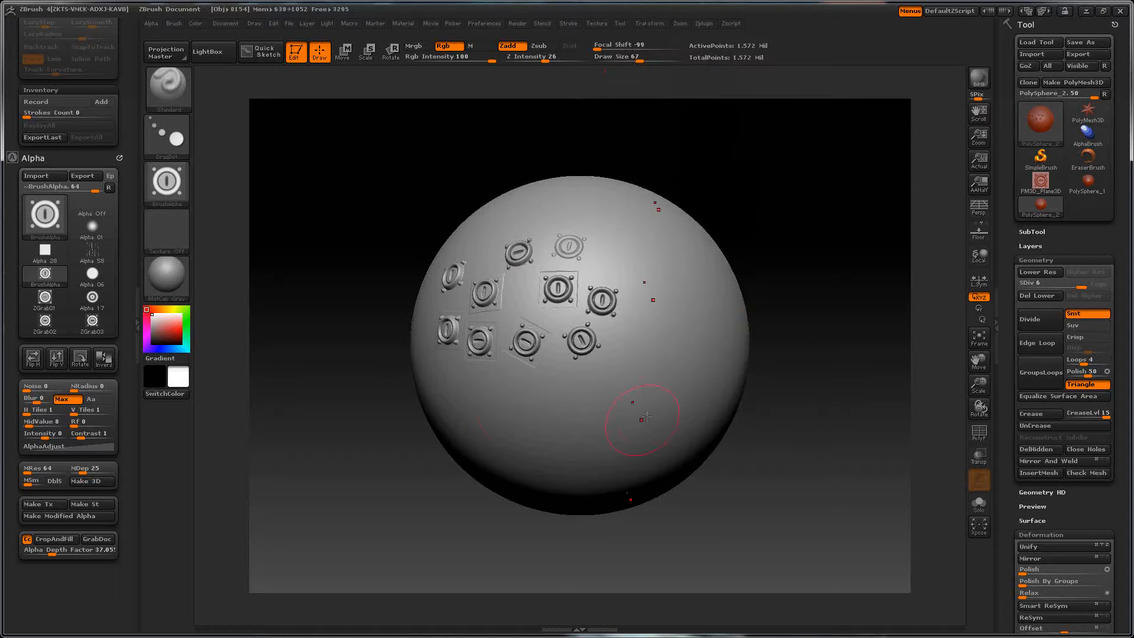
left_click_drag(645, 417, 650, 393)
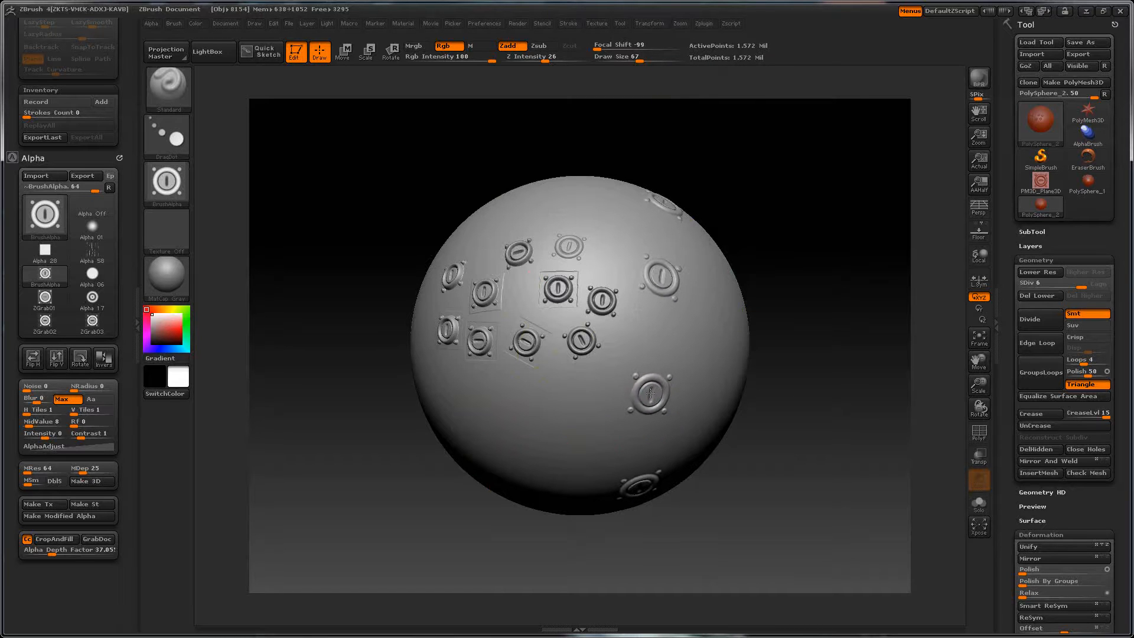
- Stamp a ring of alphas around the sphere using radial symmetry on the Y axis with a RadialCount of 33
left_click(650, 23)
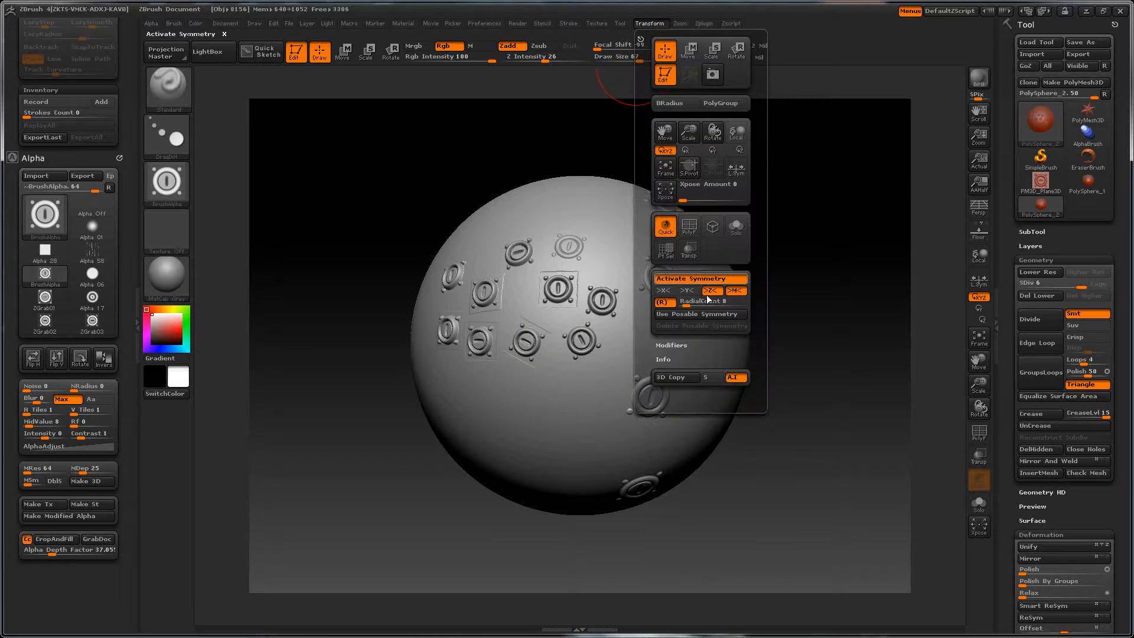
left_click_drag(687, 303, 702, 304)
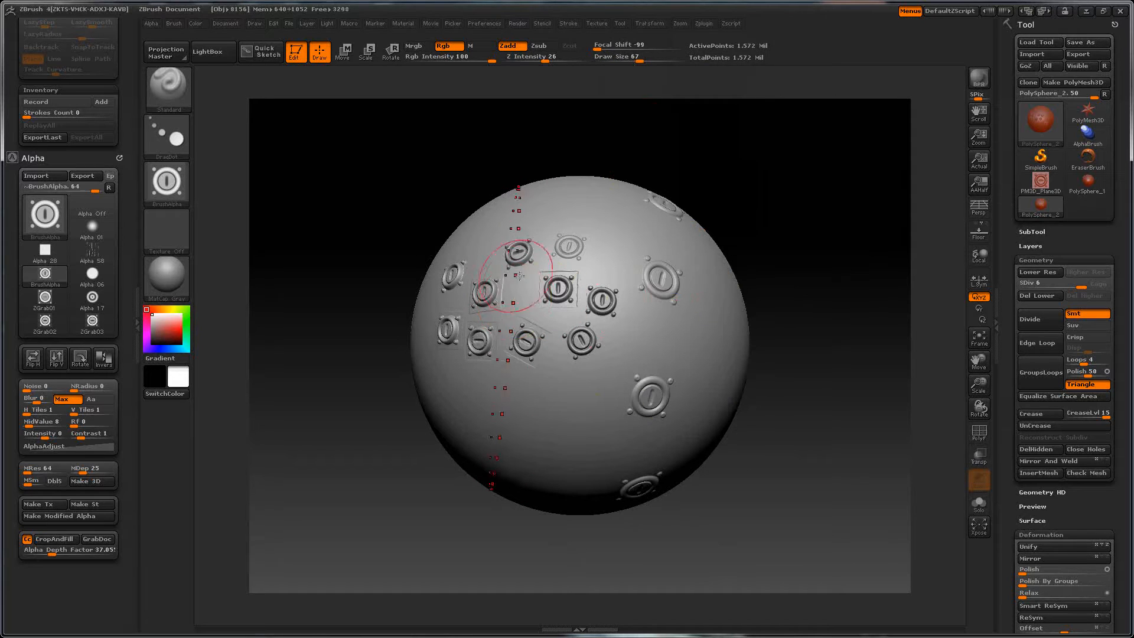
left_click_drag(824, 313, 827, 291)
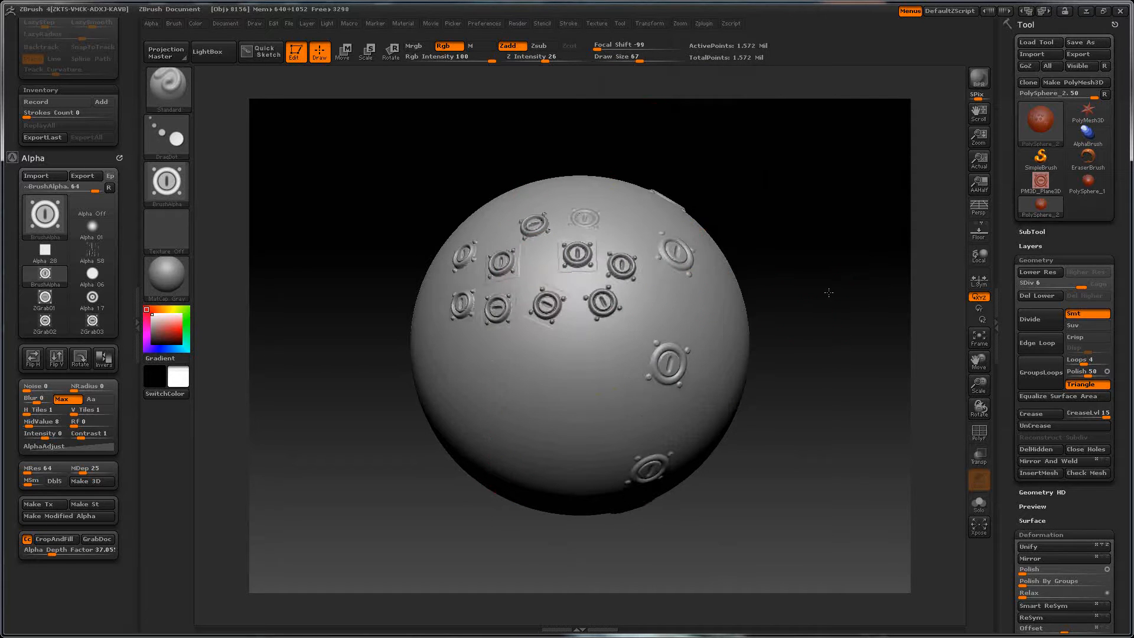
left_click(656, 24)
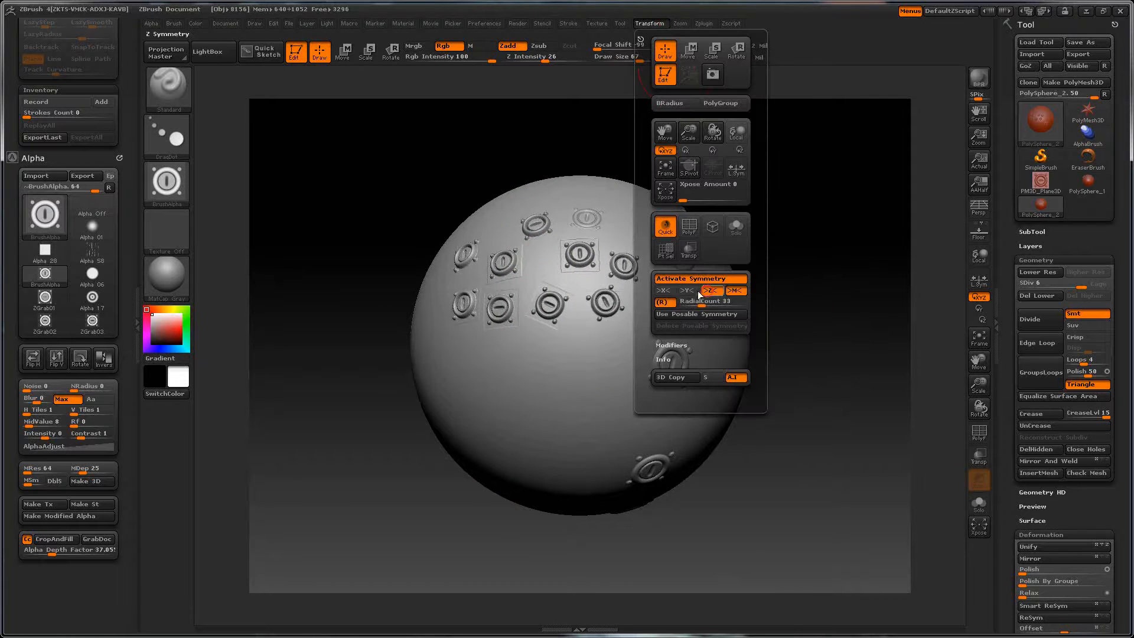
left_click_drag(545, 440, 567, 397)
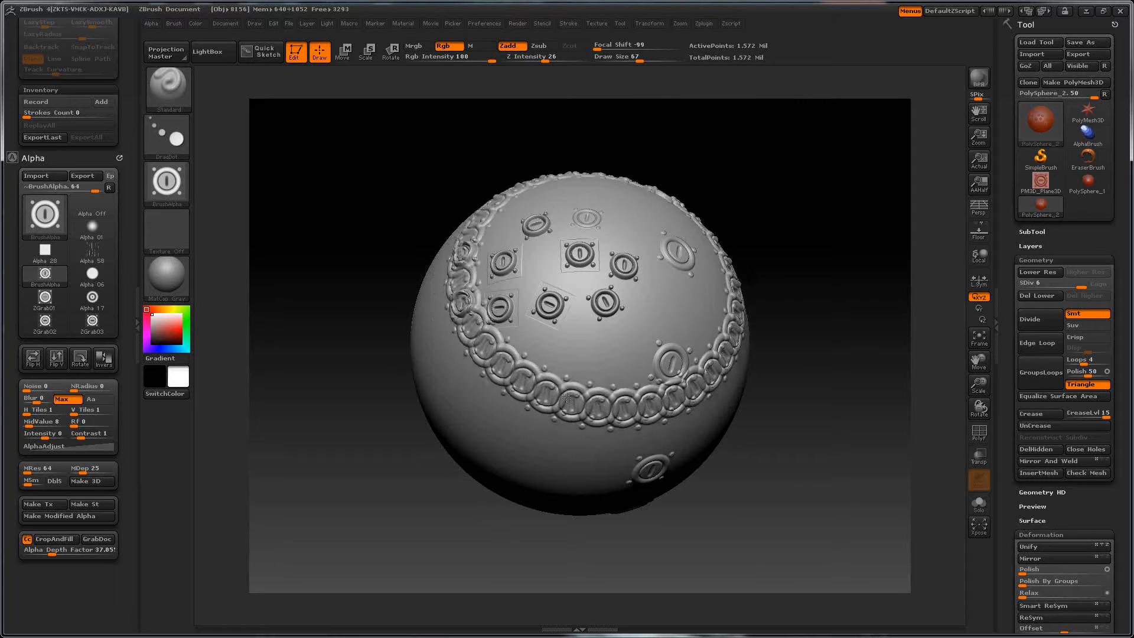
- Undo the overlapping ring and stamp a more widely spaced one with the RadialCount set to 17
key("ctrl+z")
left_click(650, 23)
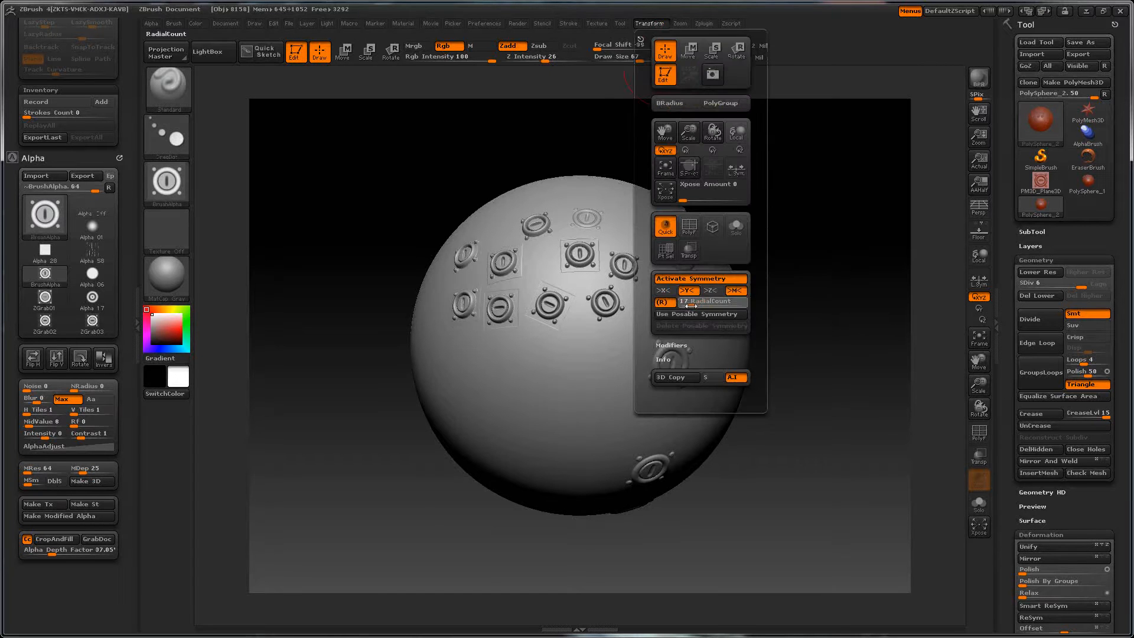
left_click_drag(540, 413, 538, 420)
- Examine the ring of stamped alphas on the sphere from several angles and distances
mouse_move(826, 278)
left_mouse_down()
mouse_move(800, 313)
mouse_move(823, 342)
mouse_move(810, 285)
mouse_move(789, 326)
mouse_move(790, 314)
left_mouse_up()
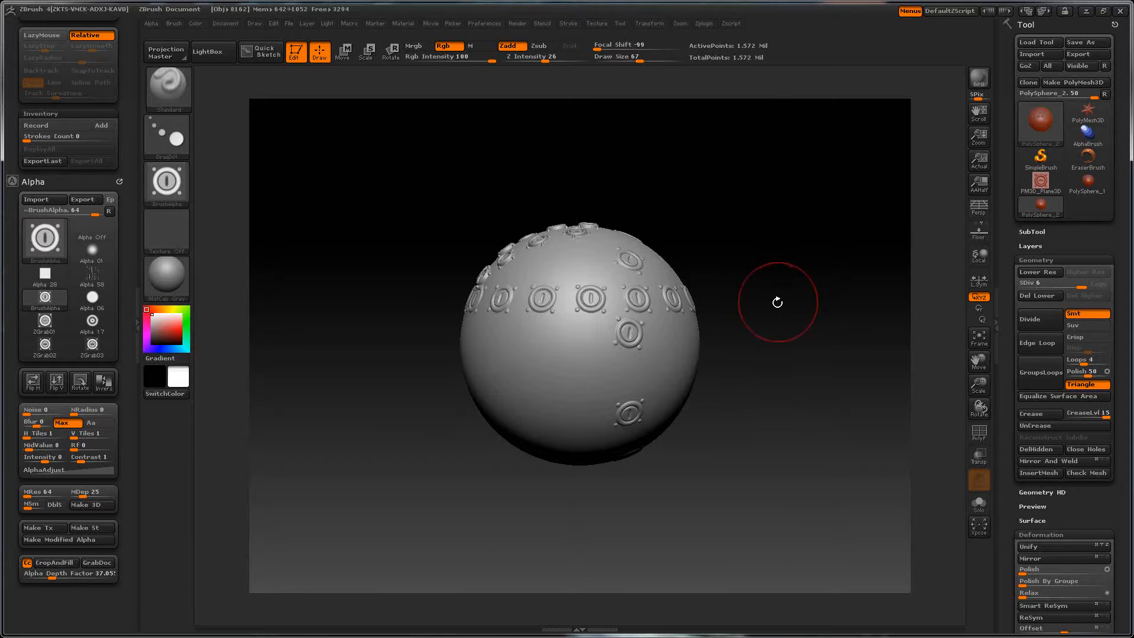
left_click_drag(775, 304, 777, 302)
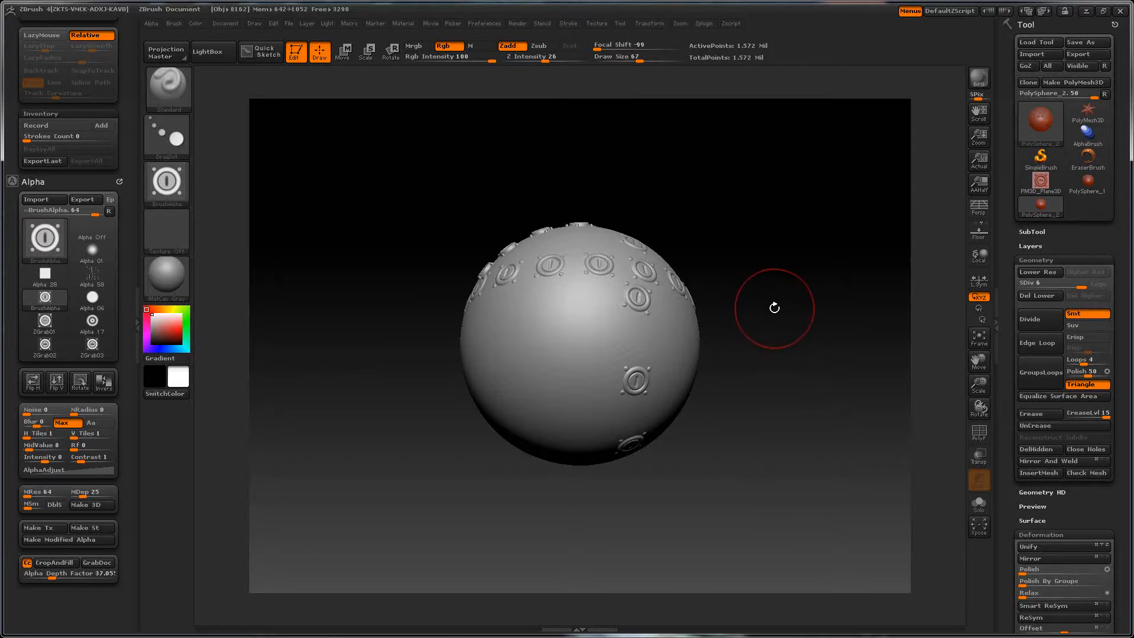
left_click_drag(773, 309, 762, 382)
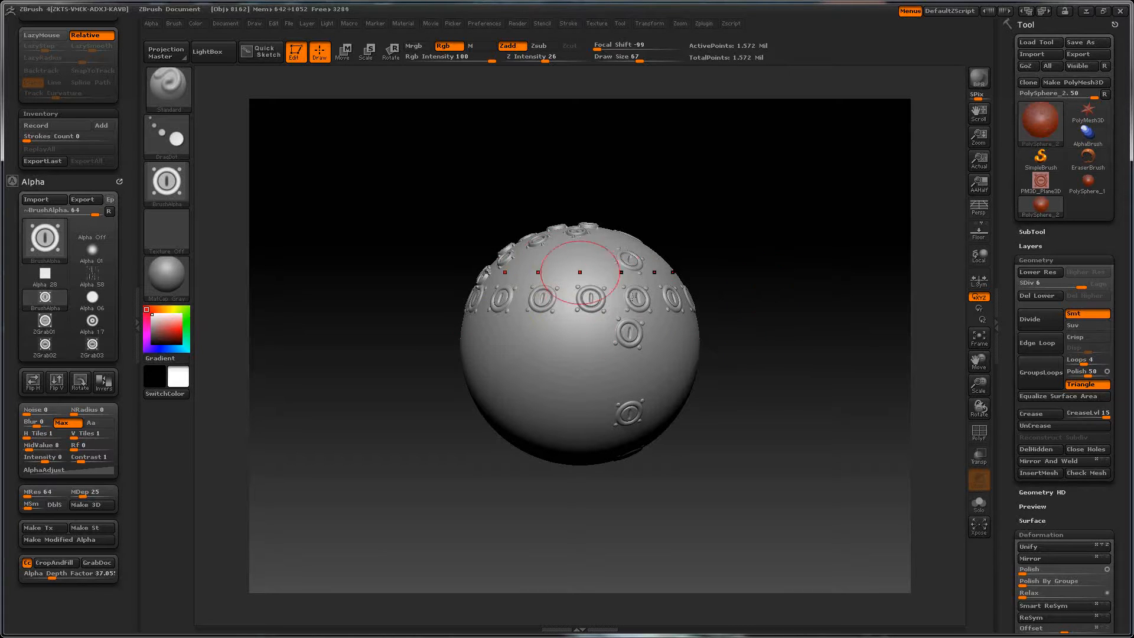
left_click_drag(769, 330, 764, 291)
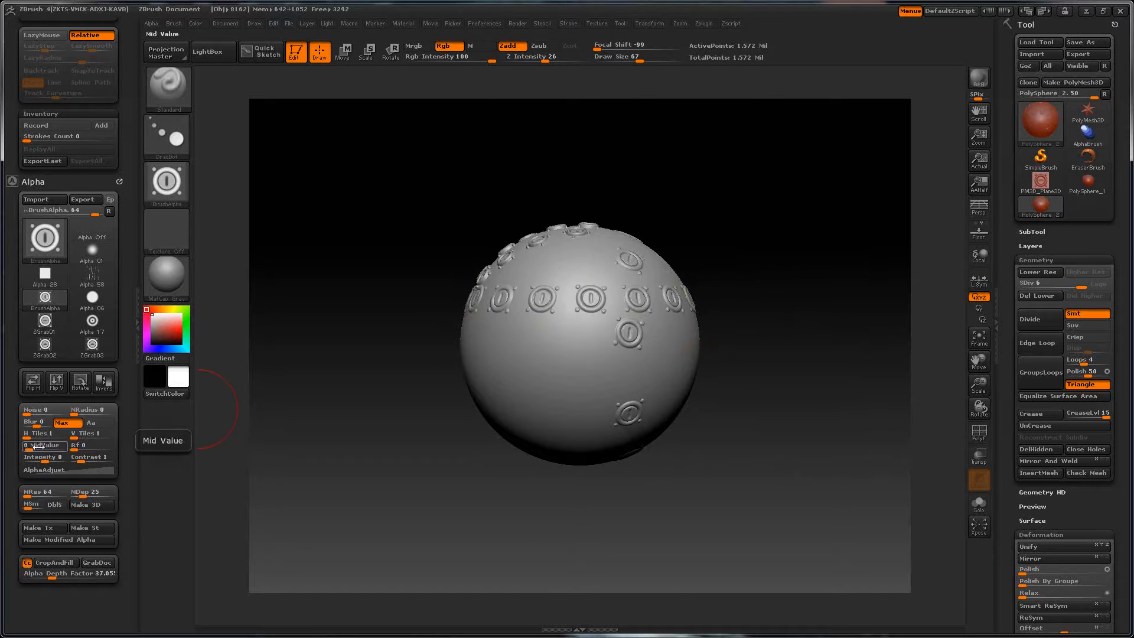
mouse_move(743, 329)
left_mouse_down()
mouse_move(758, 319)
mouse_move(767, 331)
mouse_move(767, 301)
mouse_move(762, 590)
left_mouse_up()
left_click_drag(894, 147, 880, 126)
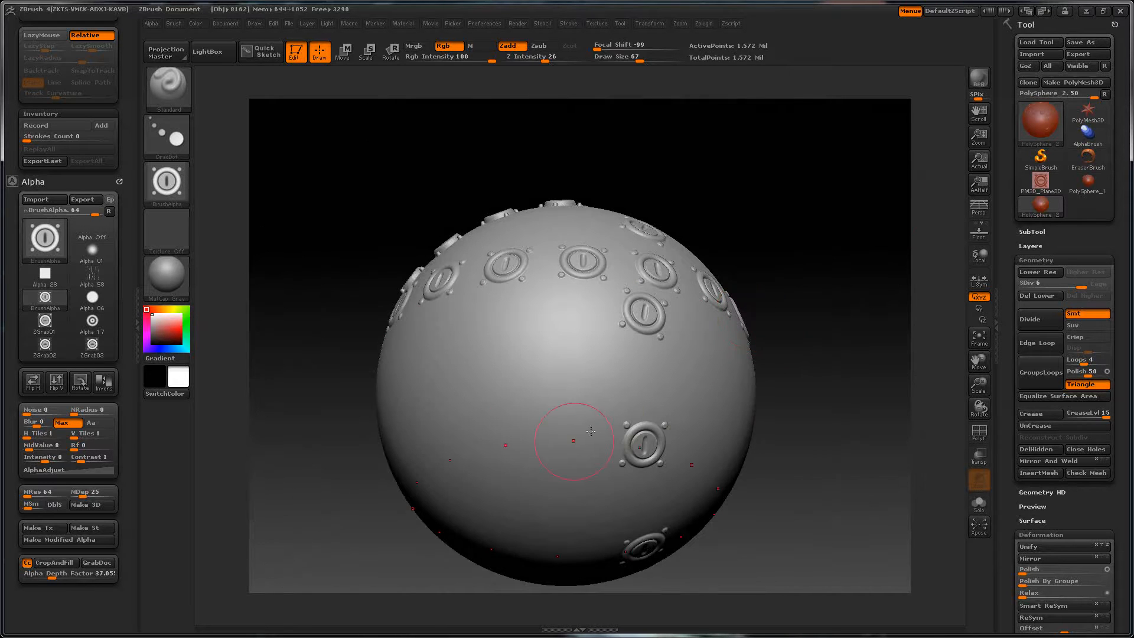
- Open the Plane.ZPR project without saving the changes to the current sphere project
key("comma")
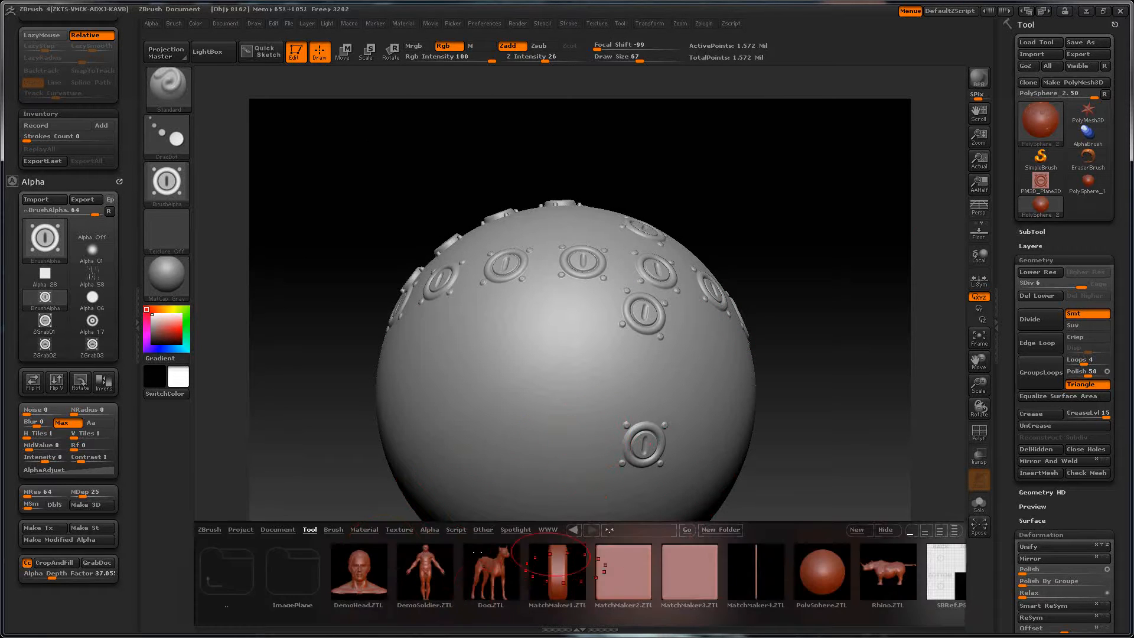
left_click(268, 529)
left_click(246, 530)
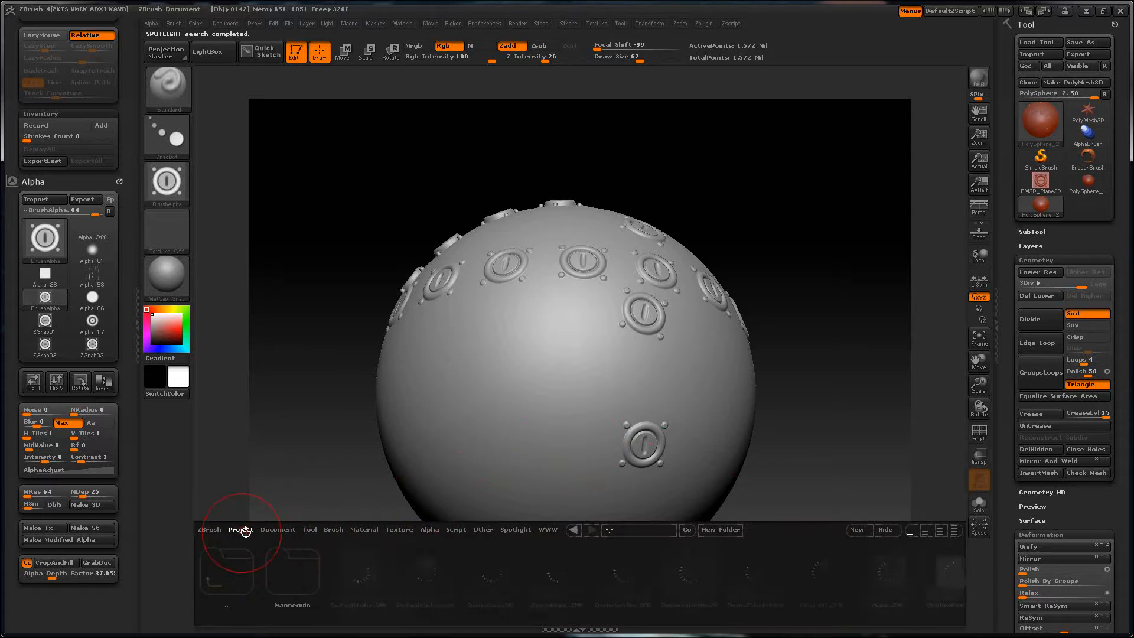
double_click(874, 573)
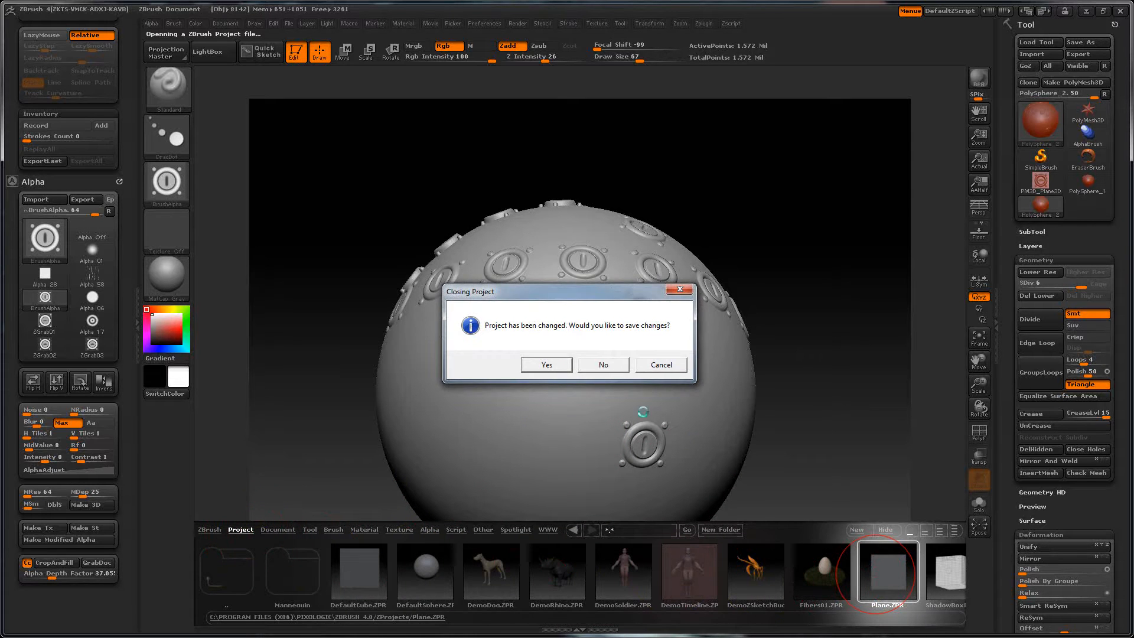
left_click(612, 363)
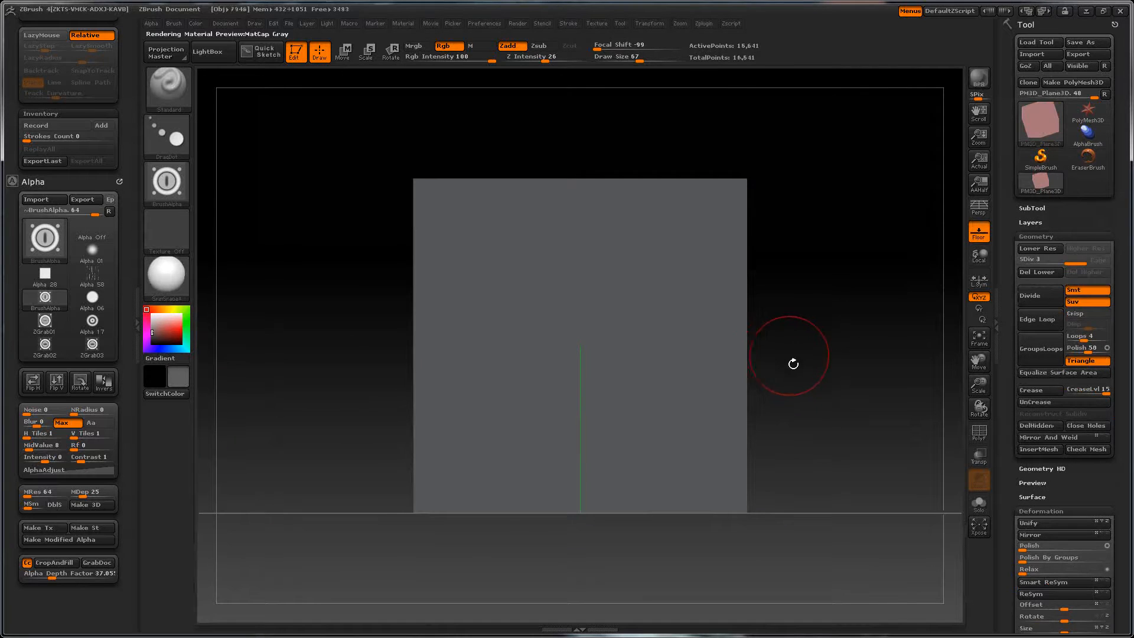
- Turn off Smt smoothing and divide the plane three times to SDiv 6
left_click(1075, 292)
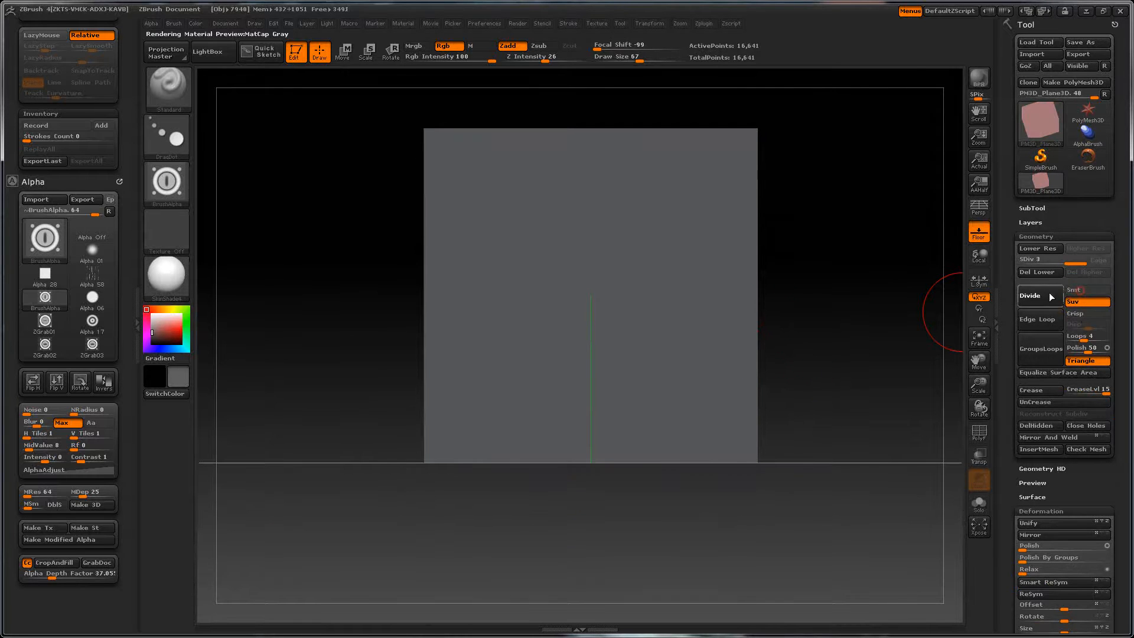
left_click(1051, 295)
left_click(1050, 291)
left_click(1049, 291)
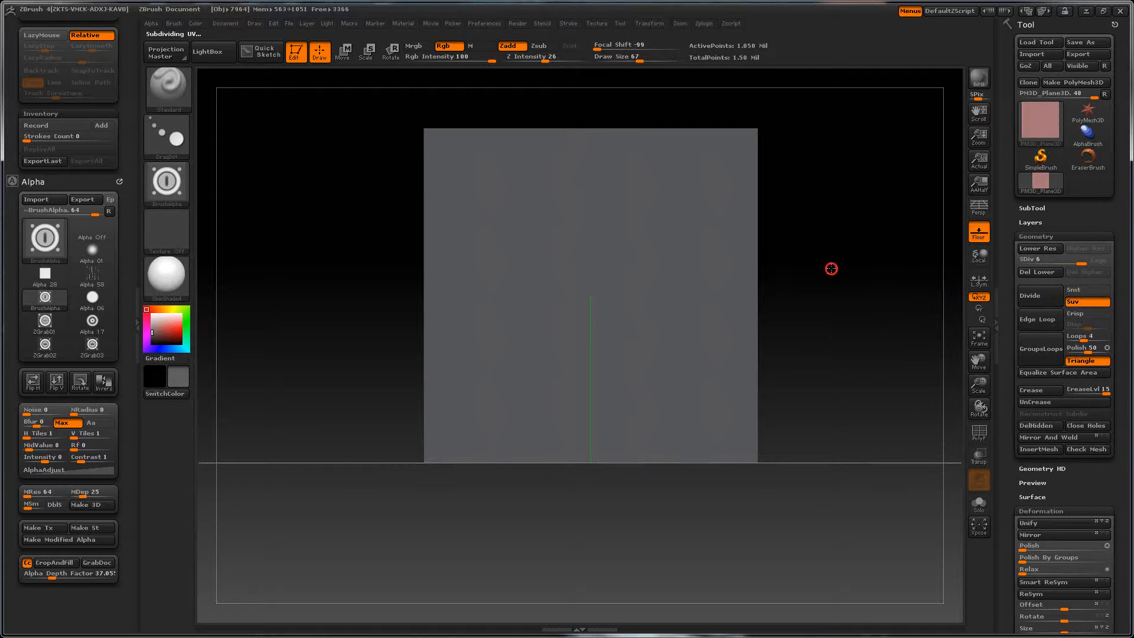
left_click_drag(833, 270, 842, 331, "alt")
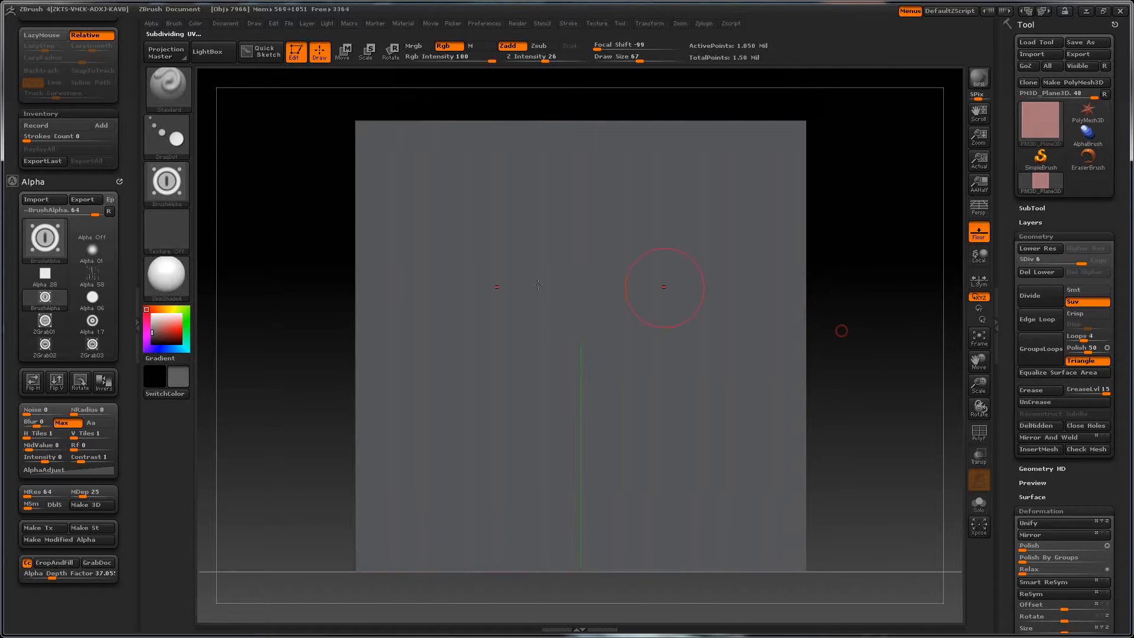
- Reset the Standard brush to a FreeHand stroke with Alpha Off
left_click(177, 155)
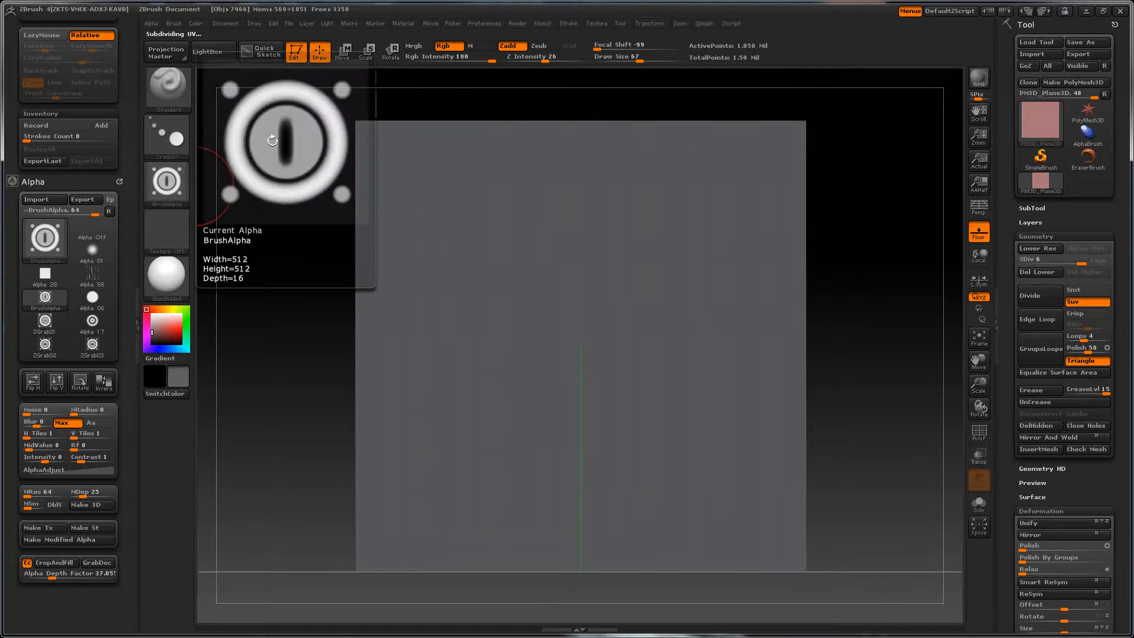
left_click(183, 183)
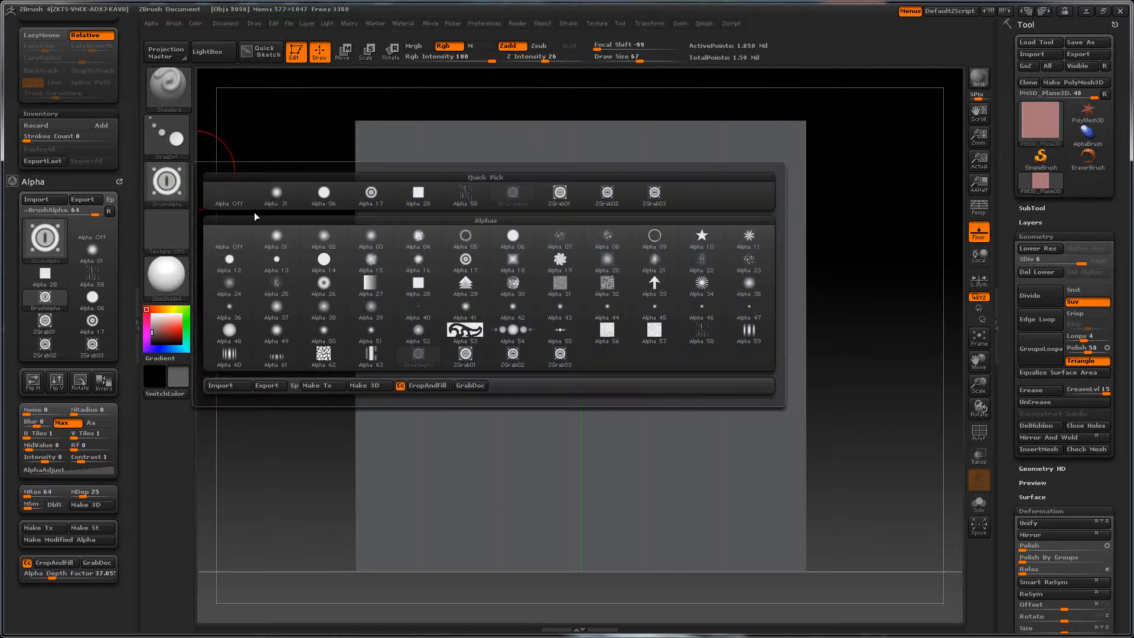
left_click(254, 211)
left_click(180, 146)
left_click(231, 169)
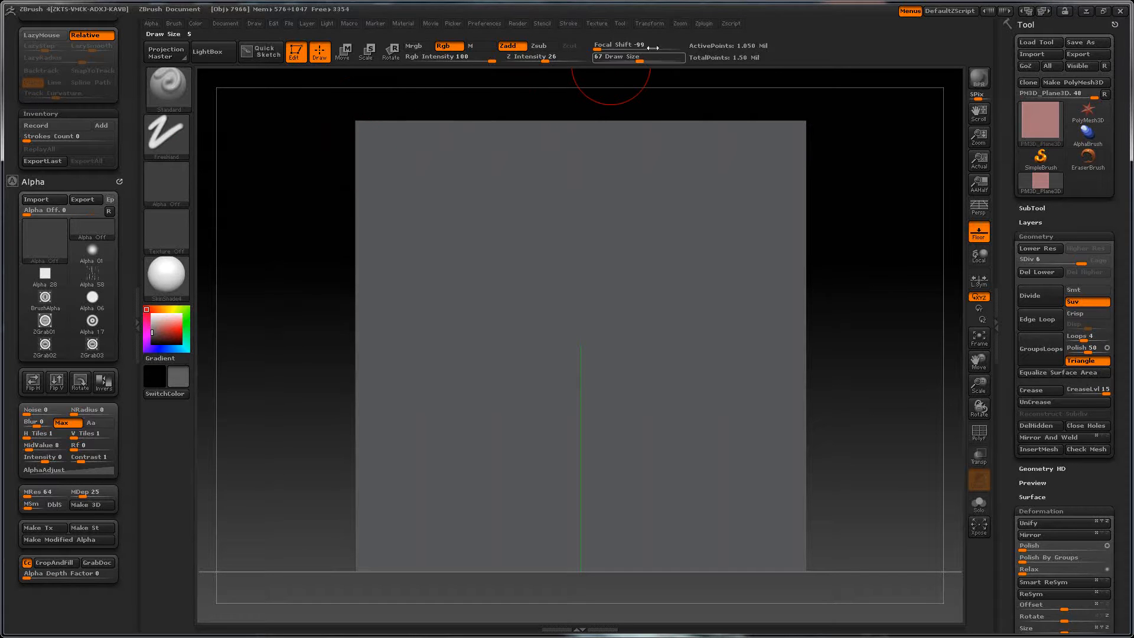
- Activate radial symmetry on the Z axis only with a RadialCount of 74
left_click(650, 23)
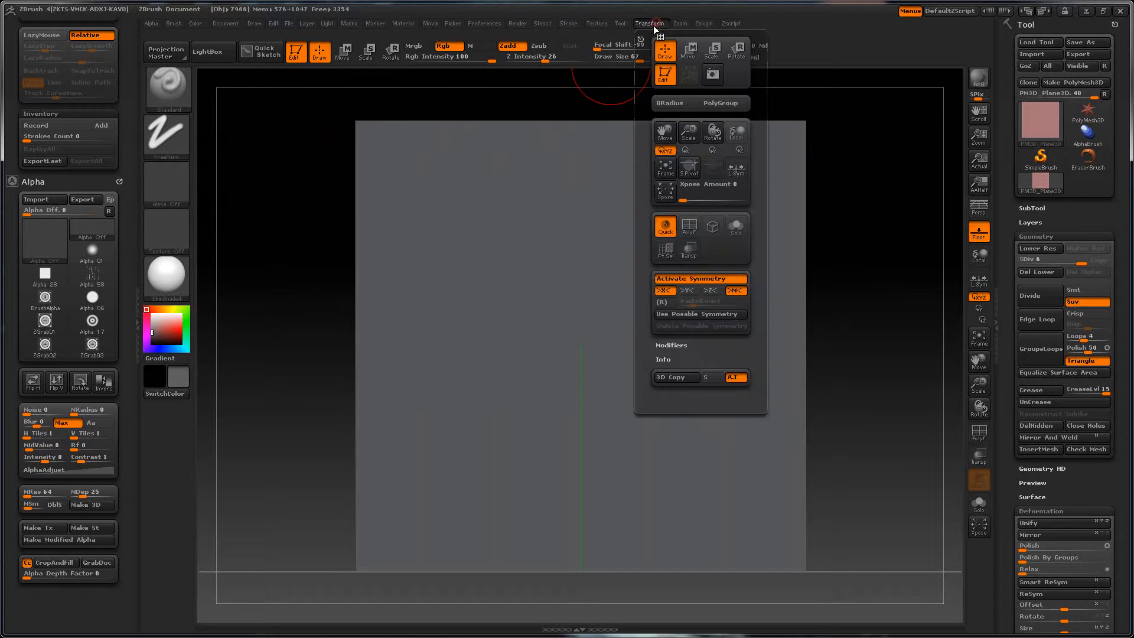
left_click(666, 302)
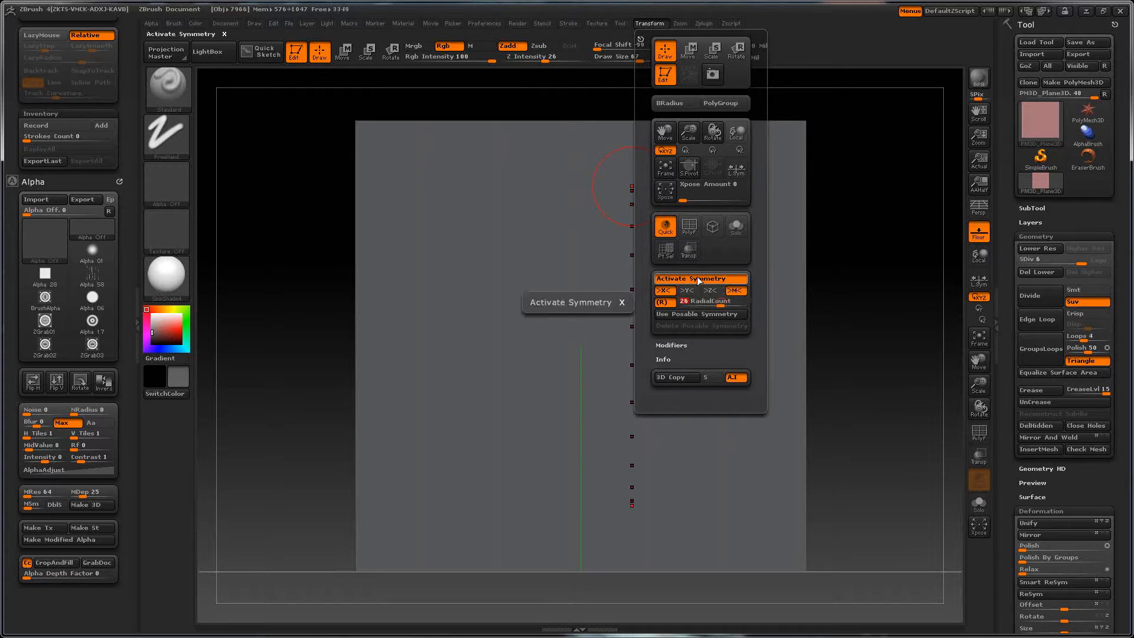
left_click(710, 290)
left_click(667, 290)
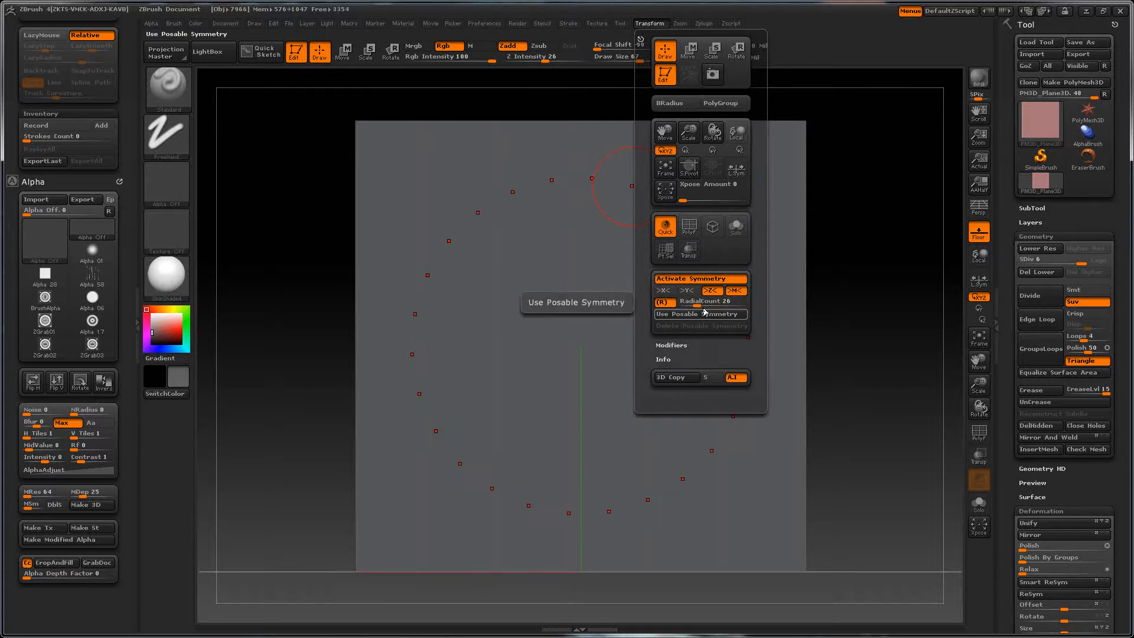
left_click_drag(697, 302, 717, 303)
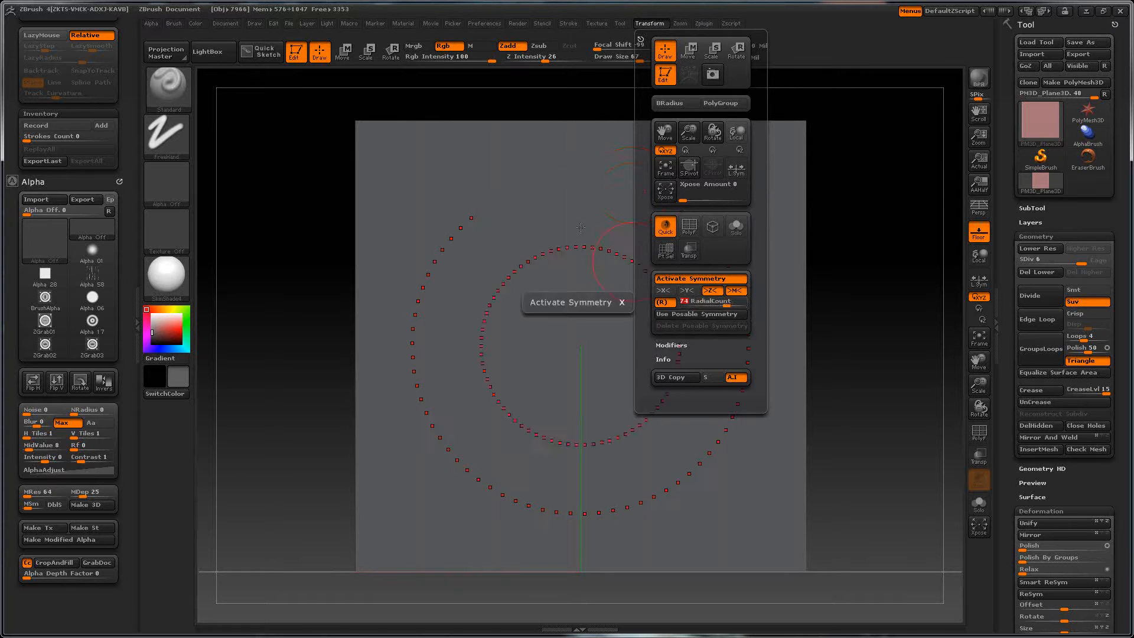
- Undo a test stroke and sculpt a raised ring on the plane with the Focal Shift set to 54
mouse_move(595, 193)
left_mouse_down()
mouse_move(620, 190)
mouse_move(586, 183)
left_mouse_up()
key("ctrl+z")
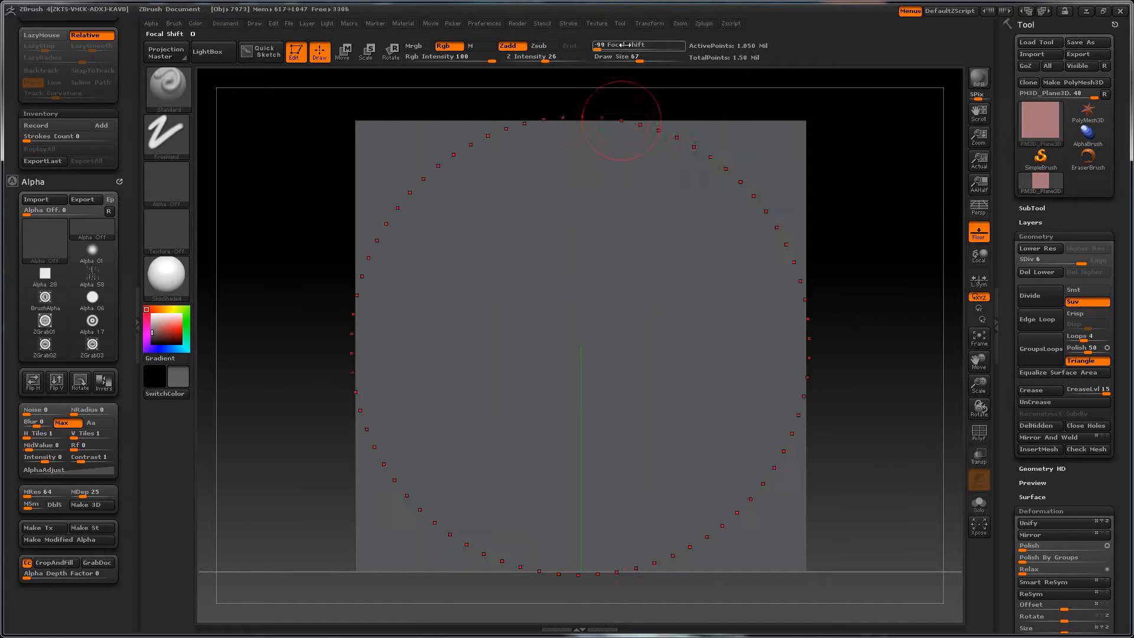
left_click_drag(620, 44, 665, 44)
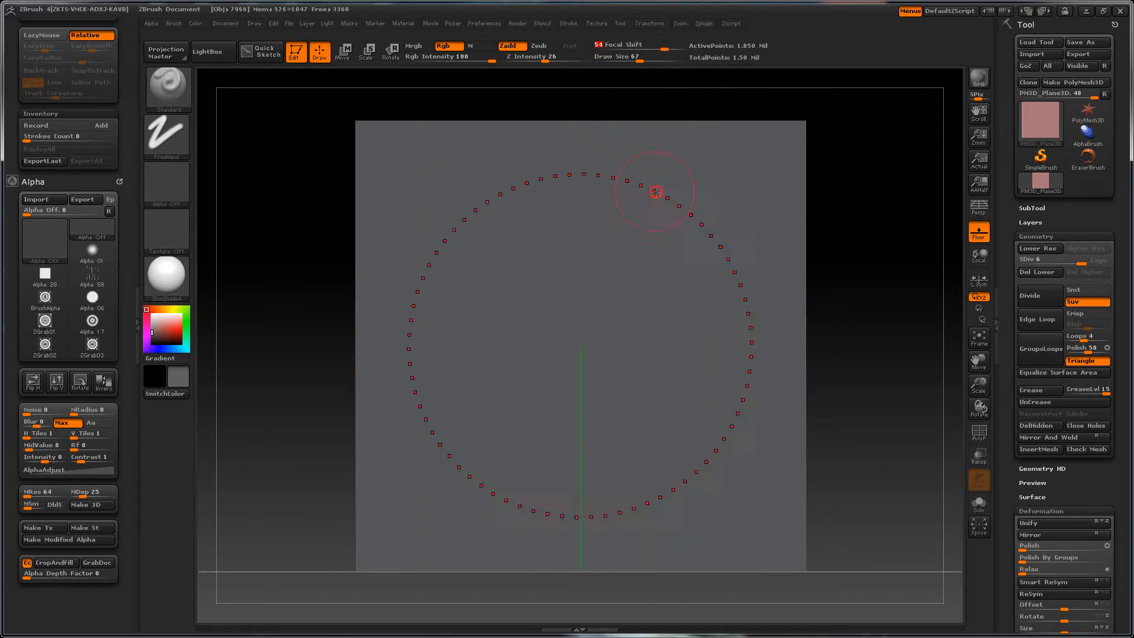
left_click(656, 192)
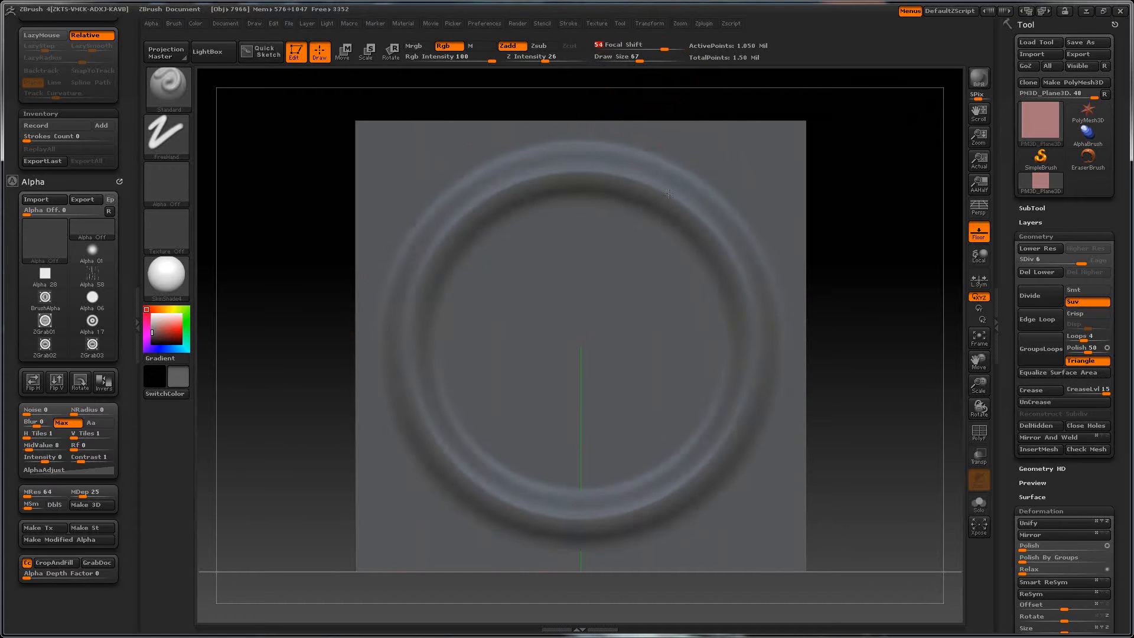
- Carve a recessed ring inside the raised one with Zsub and check its depth from the side
left_click(544, 45)
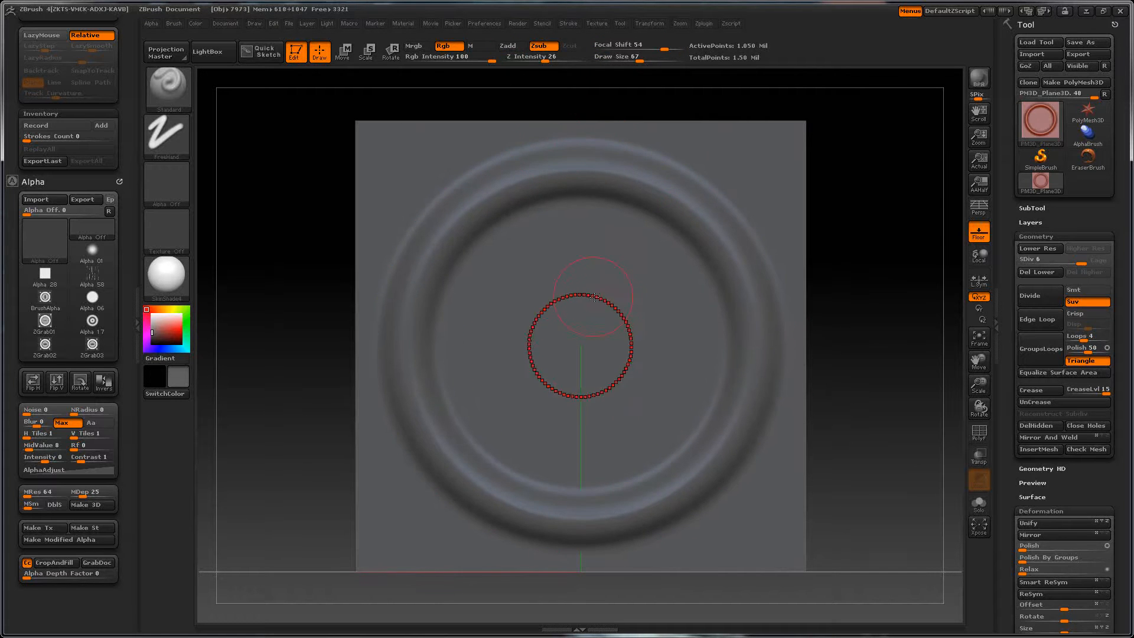
left_click_drag(581, 345, 610, 257)
left_click(637, 230)
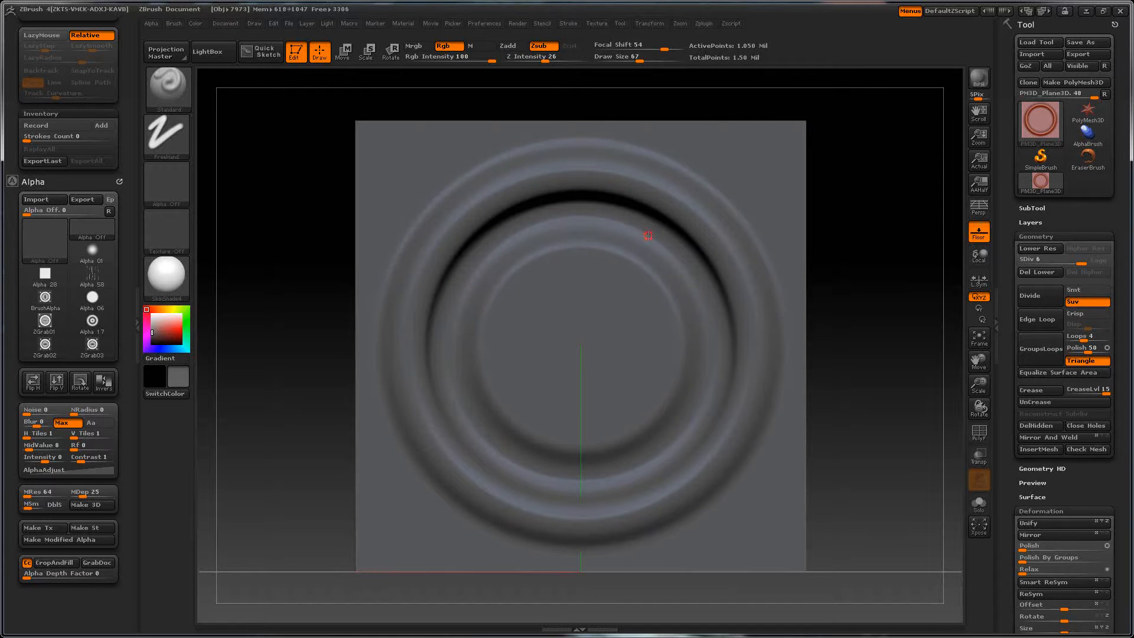
mouse_move(863, 348)
left_mouse_down()
mouse_move(840, 293)
mouse_move(807, 289)
mouse_move(799, 304)
mouse_move(848, 331)
mouse_move(760, 325)
left_mouse_up()
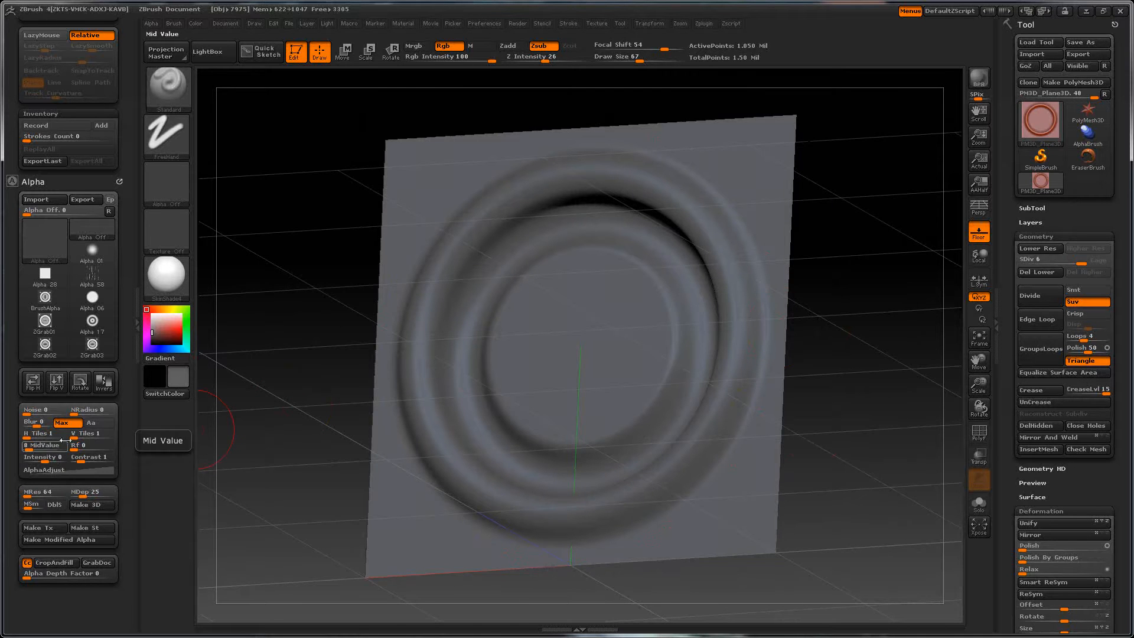
left_click_drag(835, 435, 841, 309)
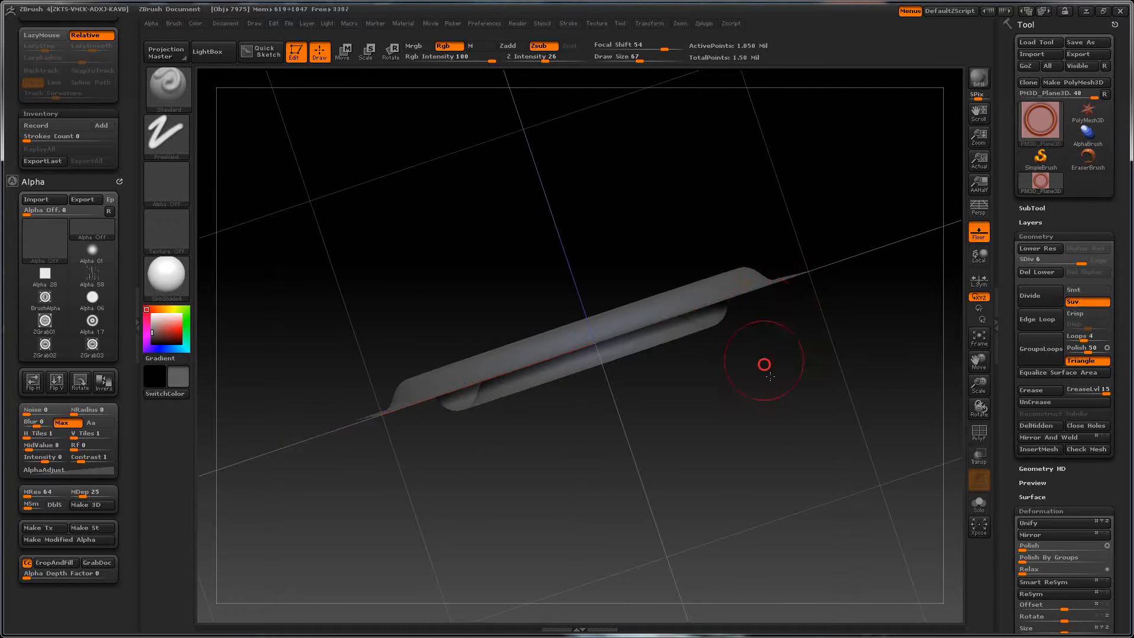
mouse_move(764, 364)
left_mouse_down()
mouse_move(820, 453)
mouse_move(898, 382)
left_mouse_up()
key("shift")
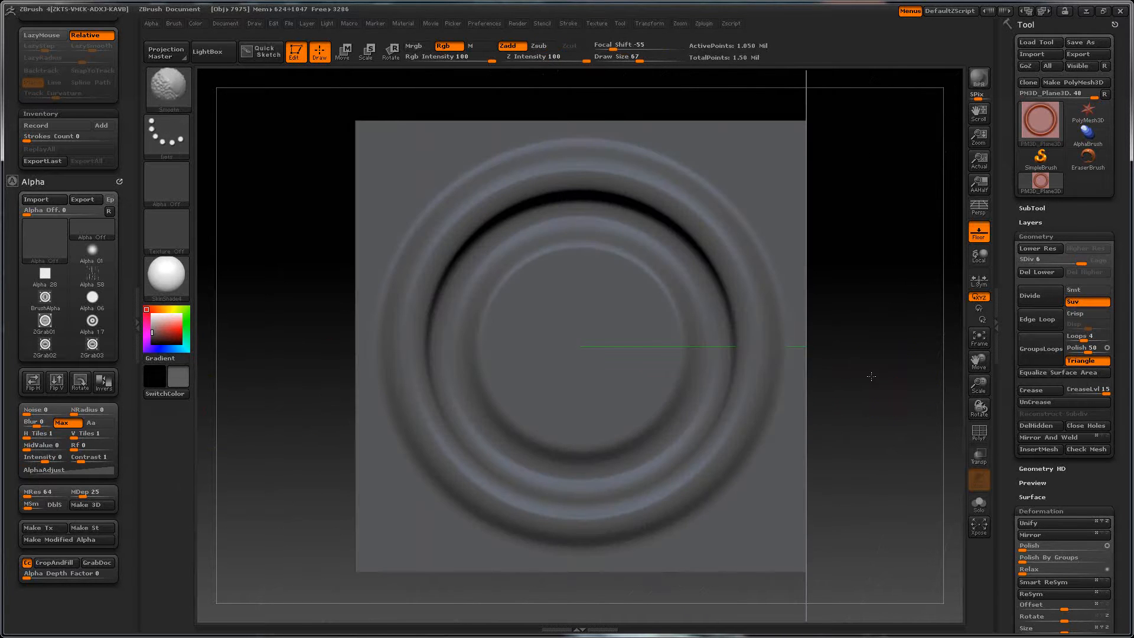
left_click(650, 23)
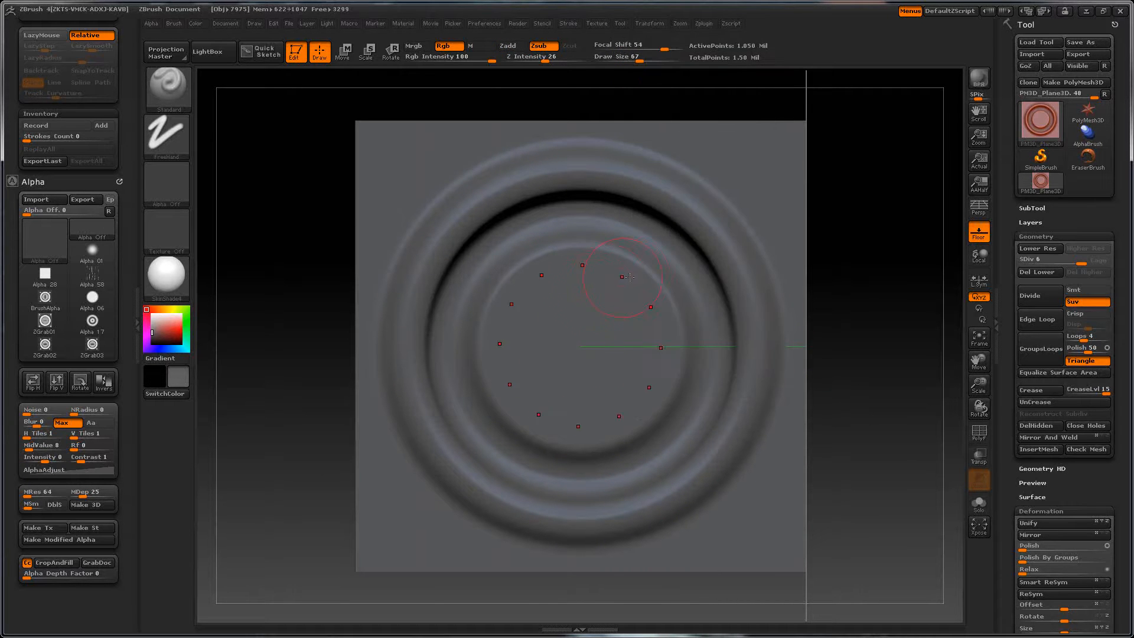
left_click_drag(630, 278, 631, 276)
key("ctrl+z")
- Sculpt a ring of eight raised bumps inside the recessed ring using Zadd, Z Intensity 10 and a lower RadialCount
left_click(508, 46)
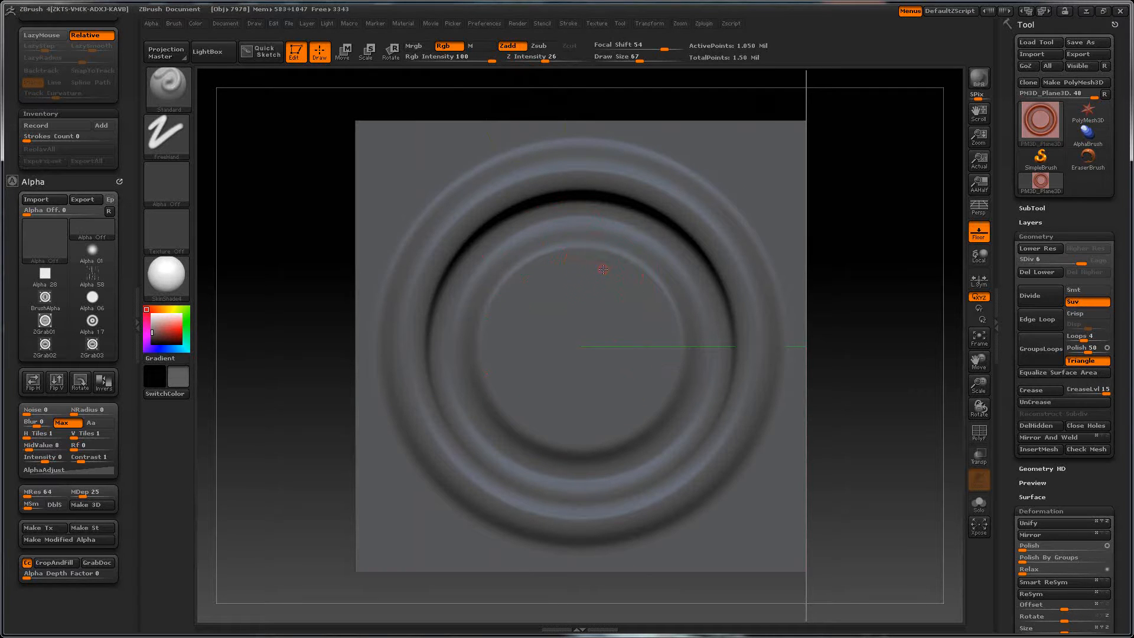
left_click_drag(603, 269, 605, 268)
key("ctrl+z")
left_click_drag(546, 56, 536, 56)
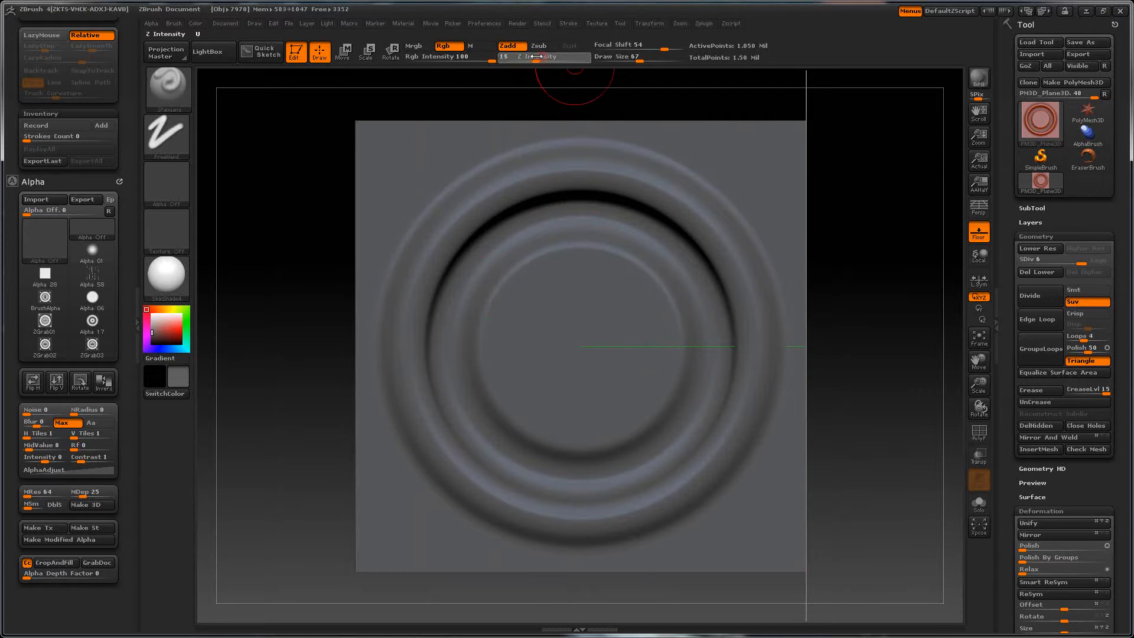
left_click(650, 23)
left_click_drag(682, 303, 688, 309)
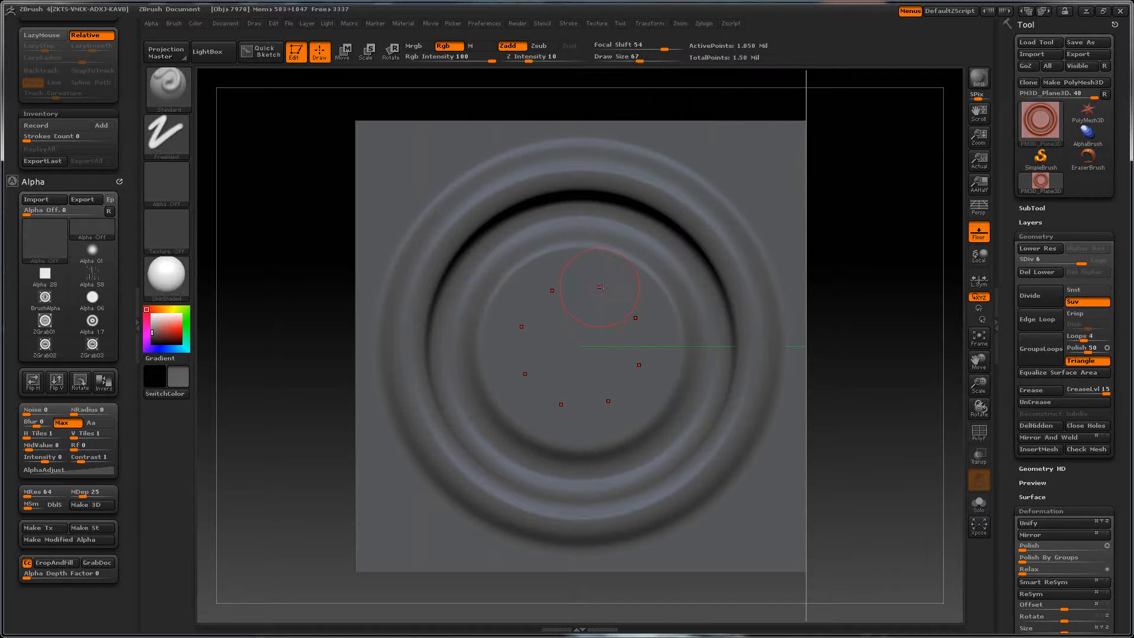
left_click_drag(614, 275, 616, 275)
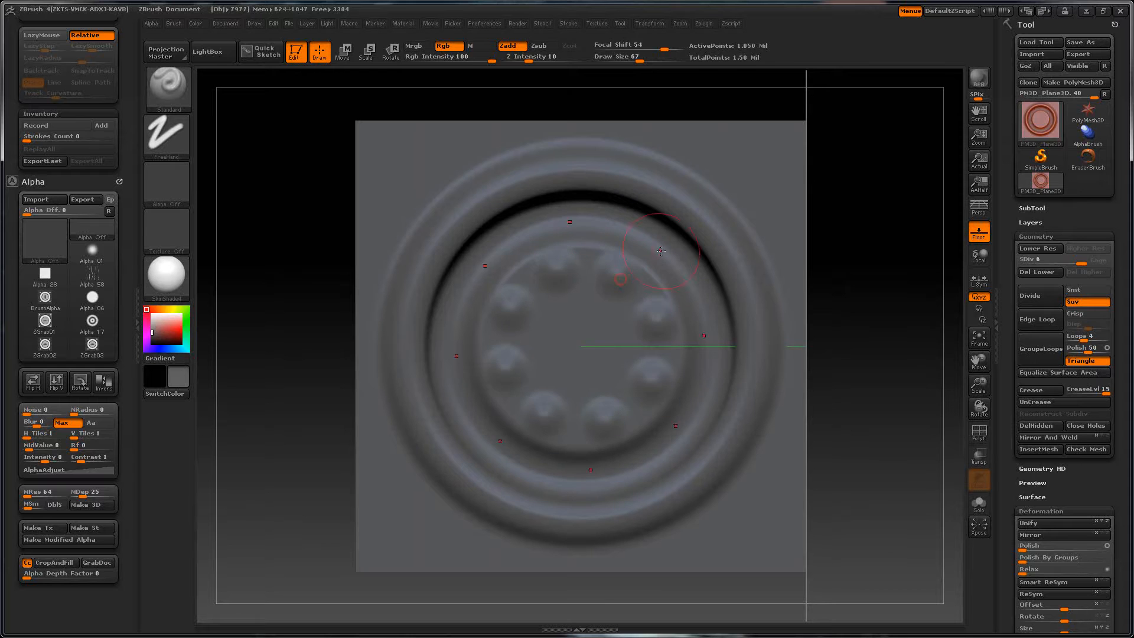
- Resize the document to a width and height of 500 with the whole sculpted plane in view
key("minus")
key("minus")
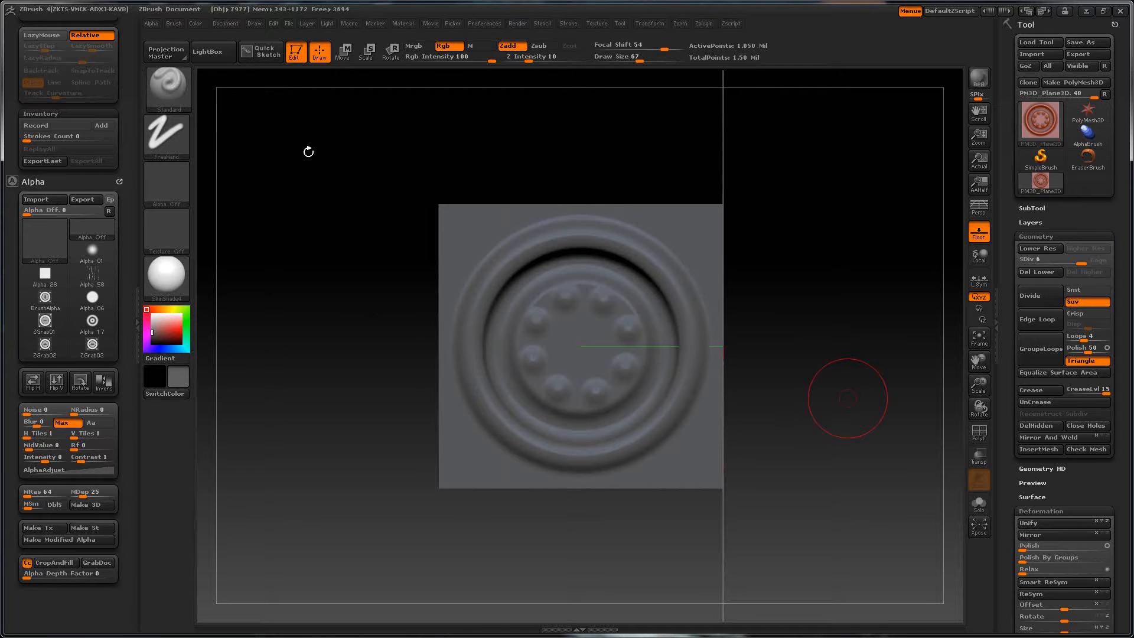
left_click(221, 23)
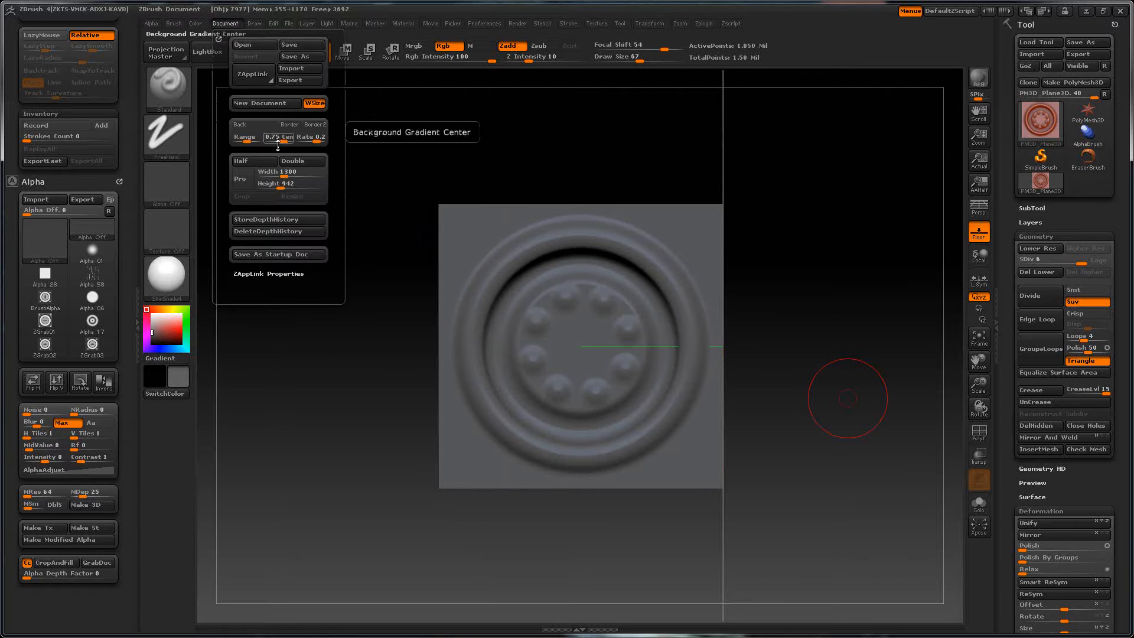
left_click(280, 171)
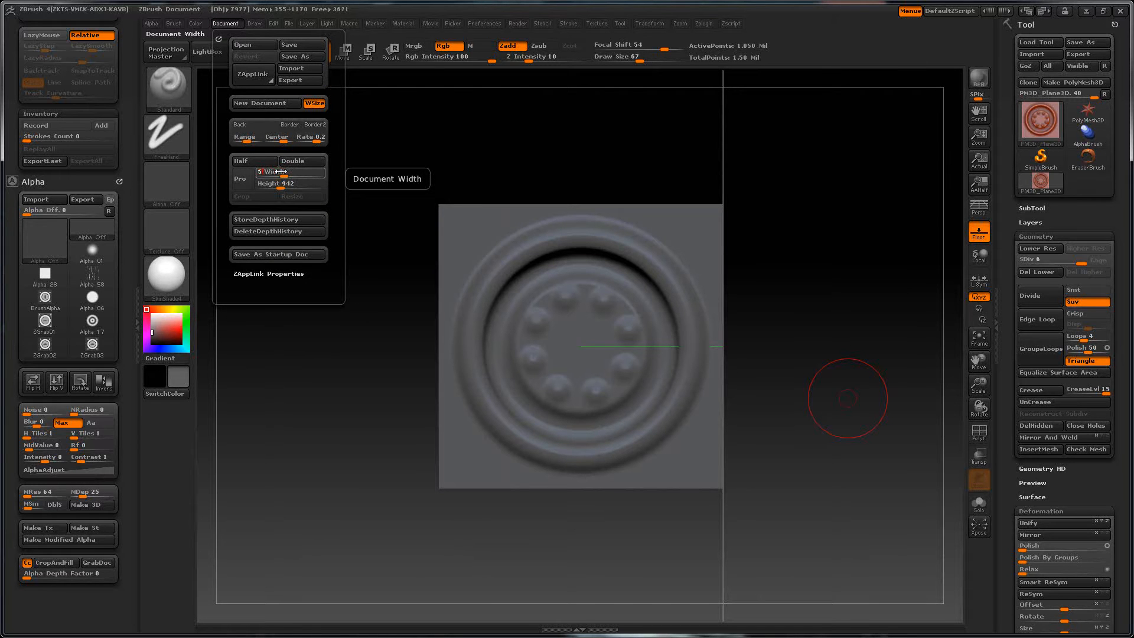
left_click(282, 183)
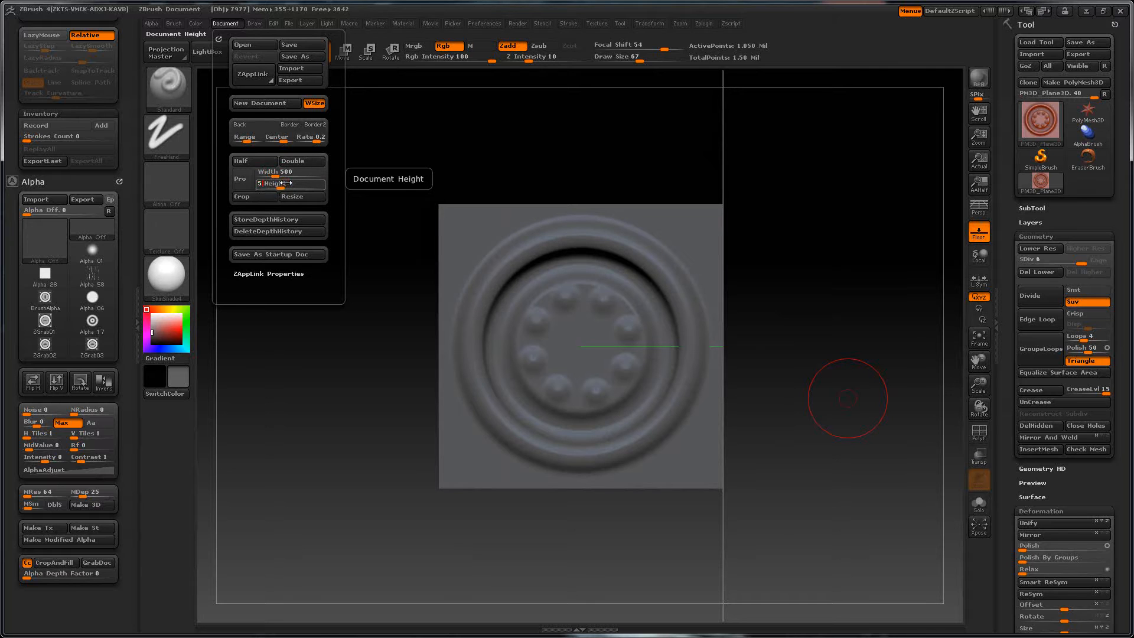
key("Return")
left_click(296, 196)
left_click(592, 364)
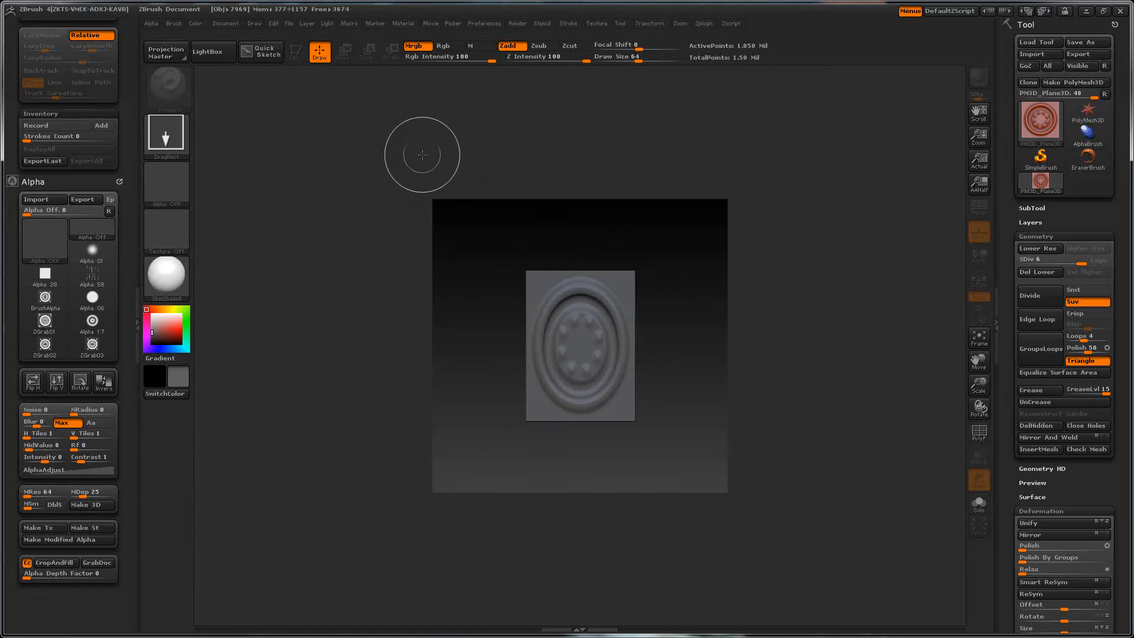
- Clear the resized canvas and redraw a single large copy of the sculpted plane on it
key("ctrl+n")
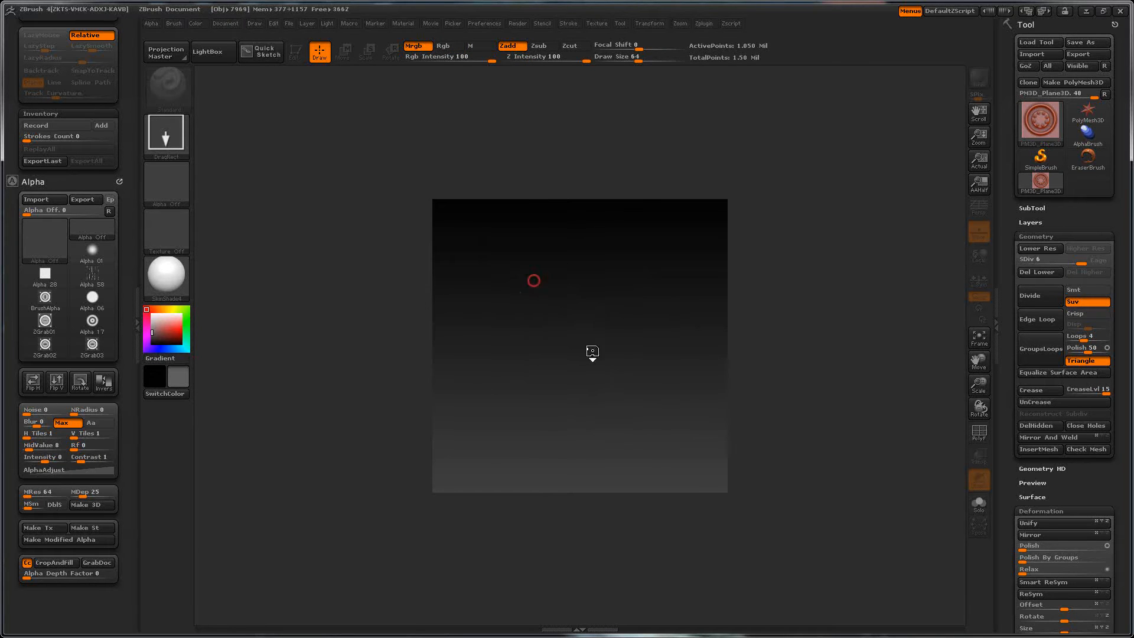
mouse_move(593, 352)
left_mouse_down()
mouse_move(568, 473)
mouse_move(574, 430)
mouse_move(609, 422)
left_mouse_up()
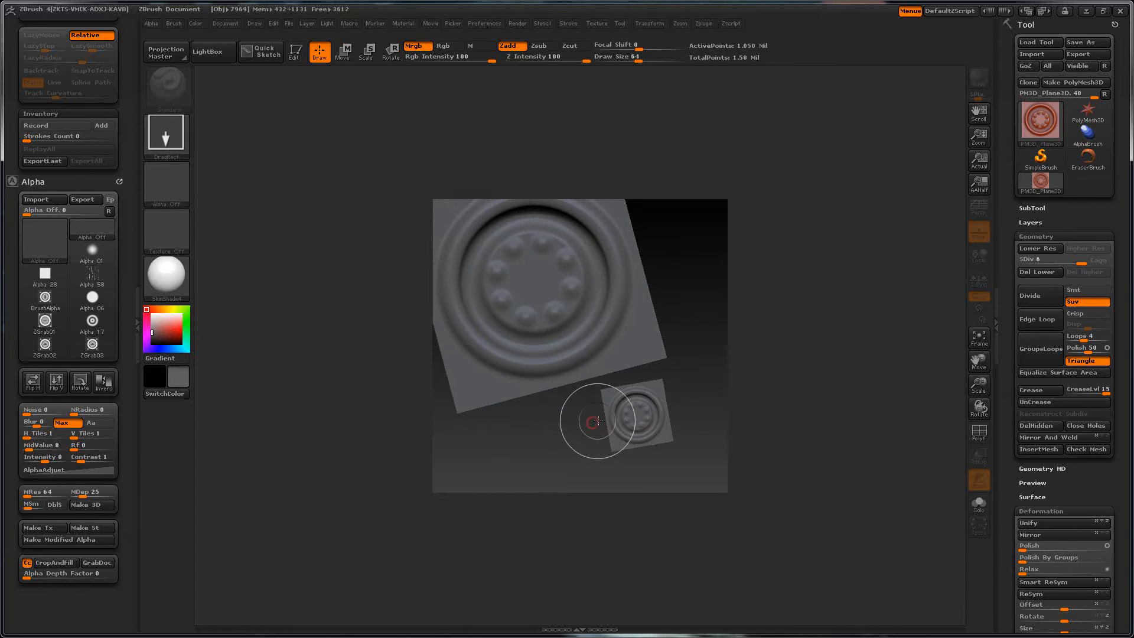
key("ctrl+n")
left_click_drag(615, 366, 638, 437)
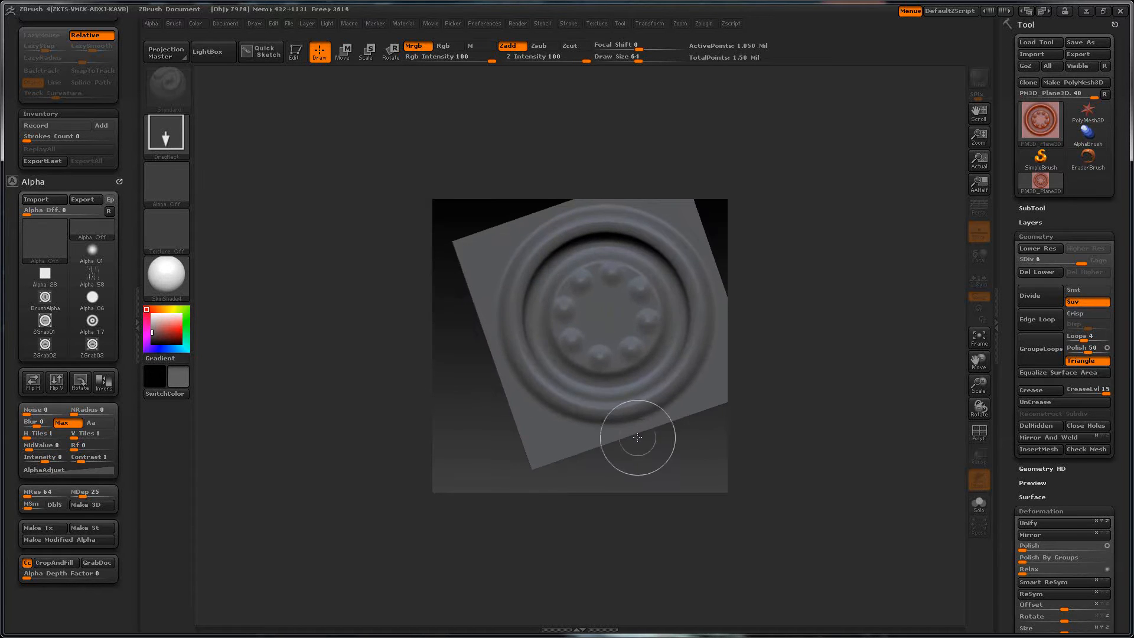
- Return the plane to edit mode, square it up to fill the 500 by 500 canvas, and grab the document as an alpha
key("t")
left_click_drag(484, 404, 476, 388, "shift")
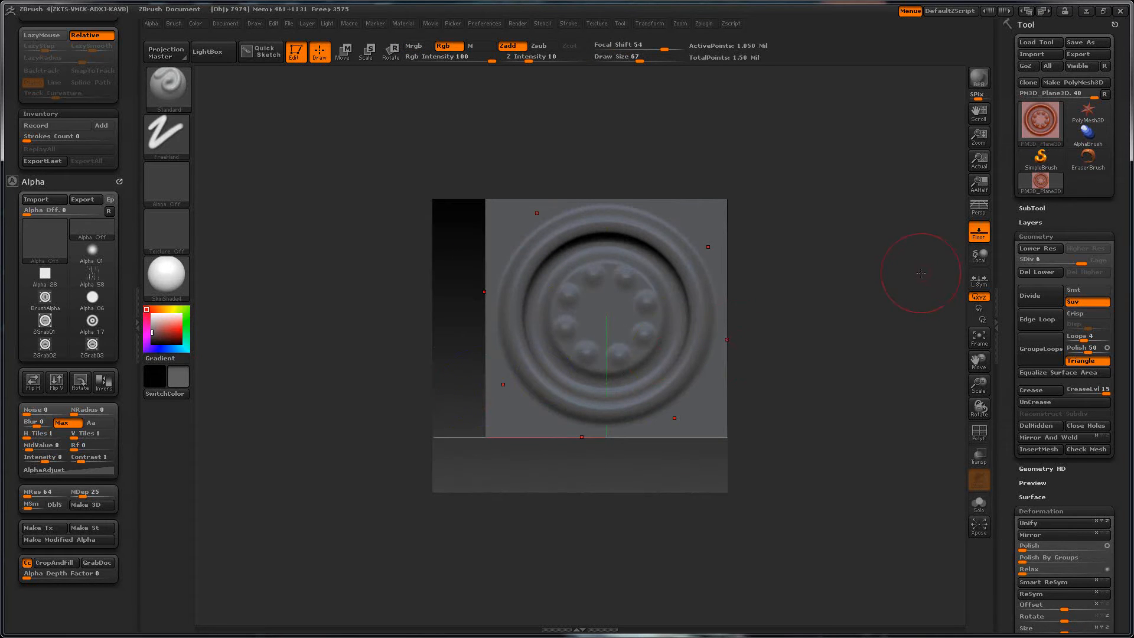
key("f")
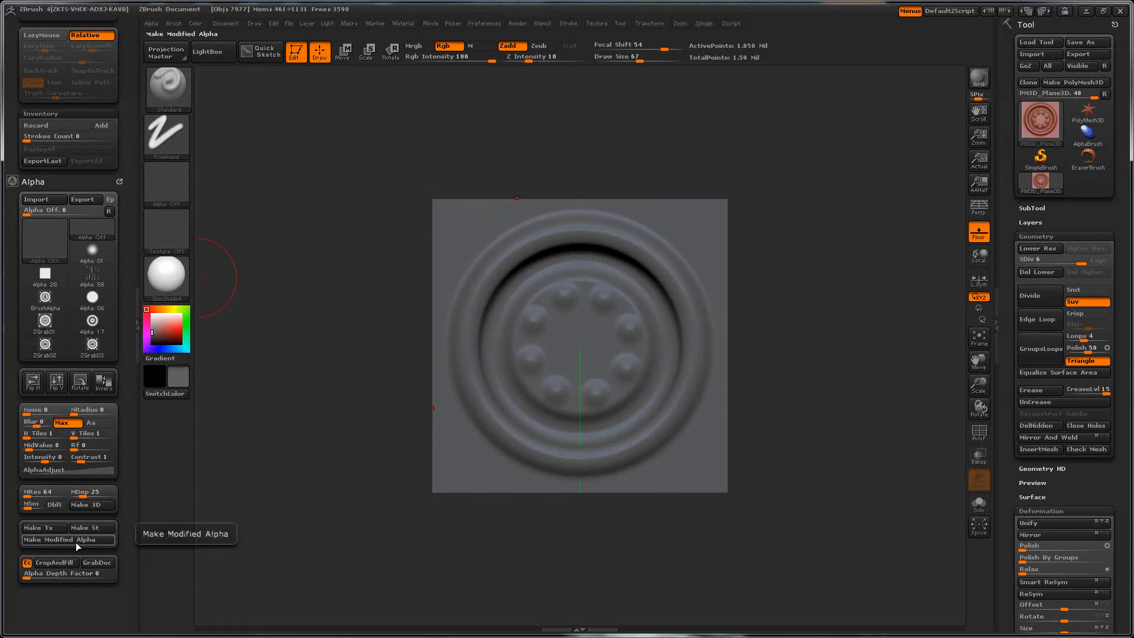
left_click(96, 564)
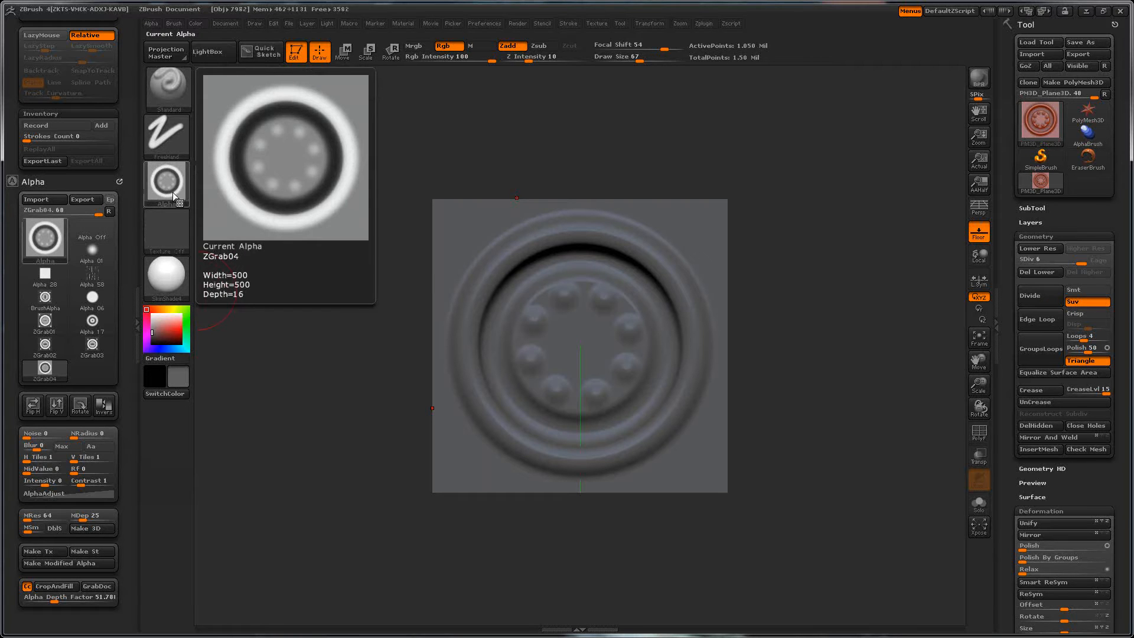
- Set the Standard brush's stroke to DragDot for stamping with the newly grabbed alpha
left_click(176, 139)
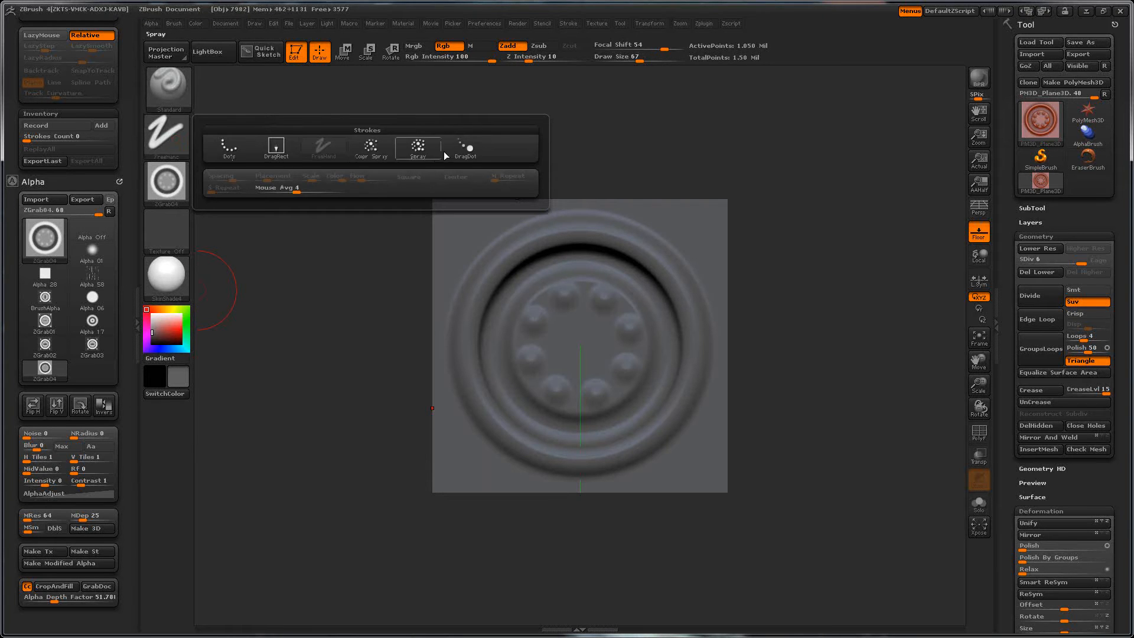
left_click(467, 150)
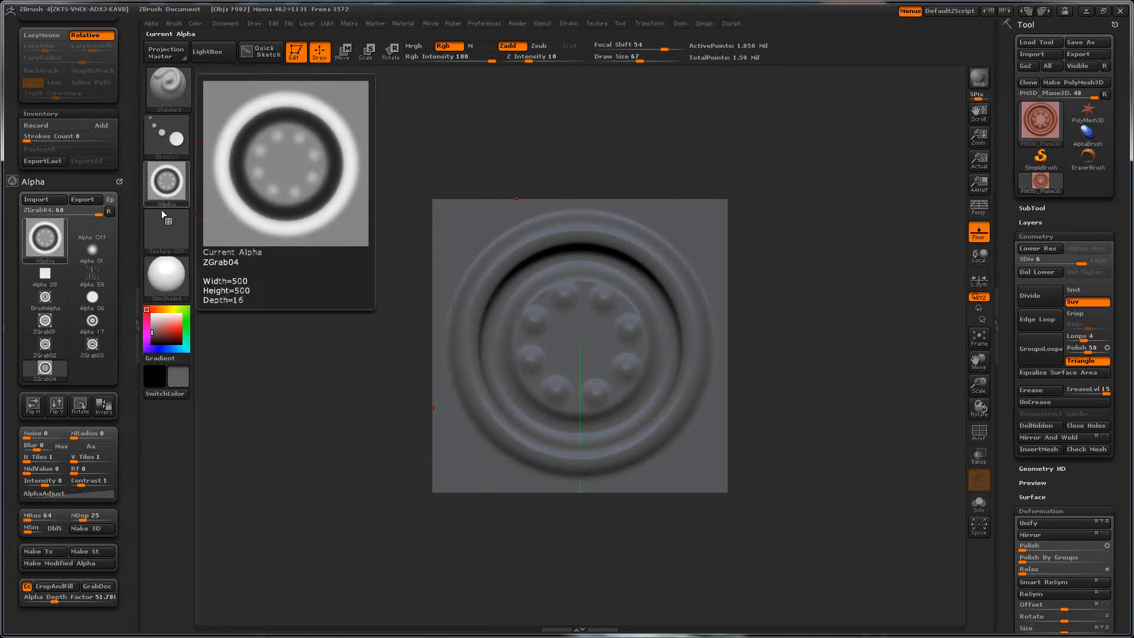
mouse_move(163, 183)
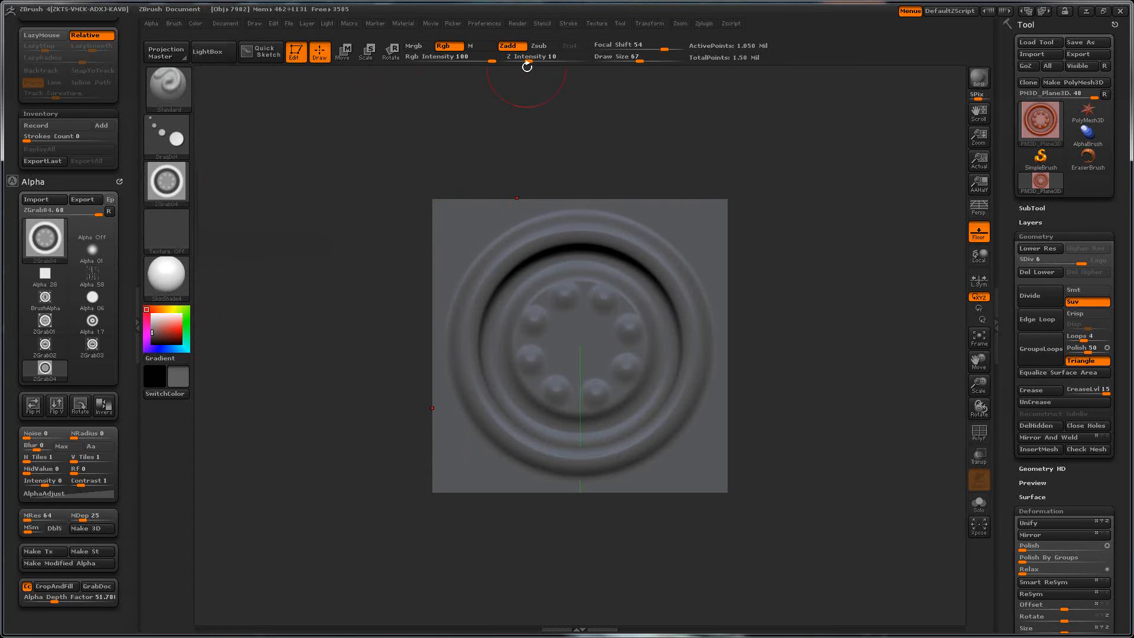
- Save the brush with its stamp alpha and DragDot stroke as a renamed preset in the BrushPresets folder
left_click(186, 104)
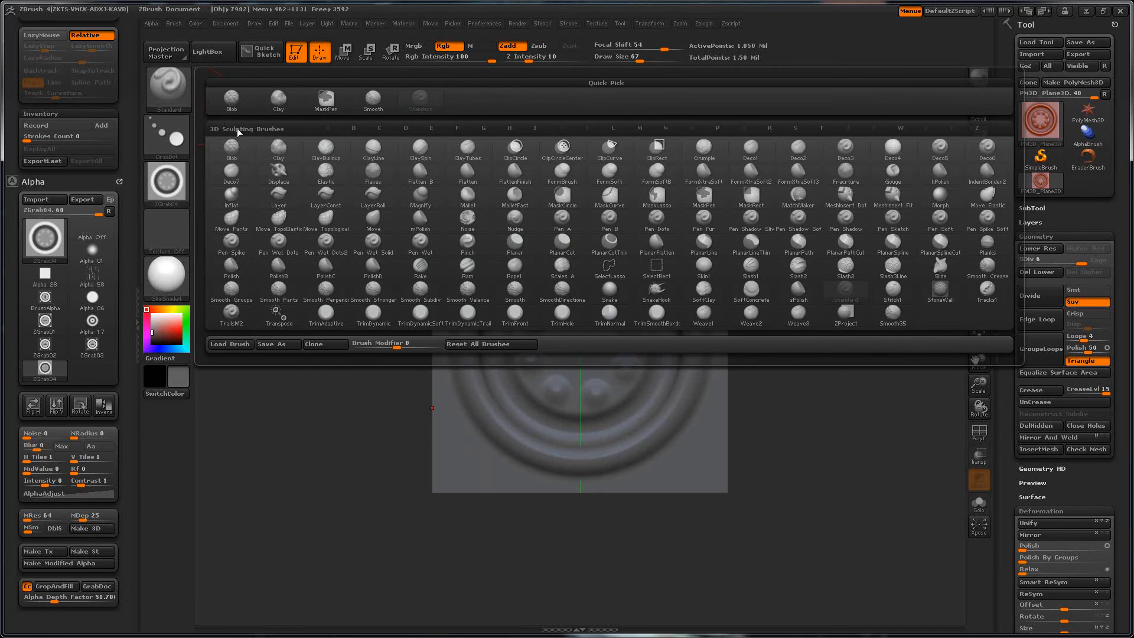
left_click(291, 349)
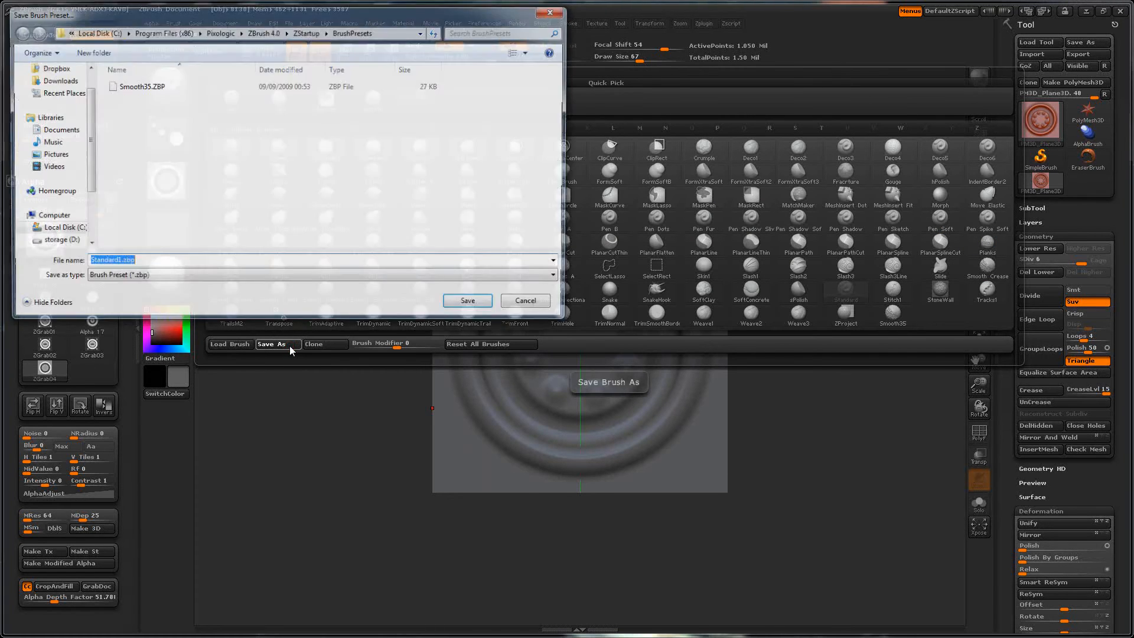
left_click(118, 261)
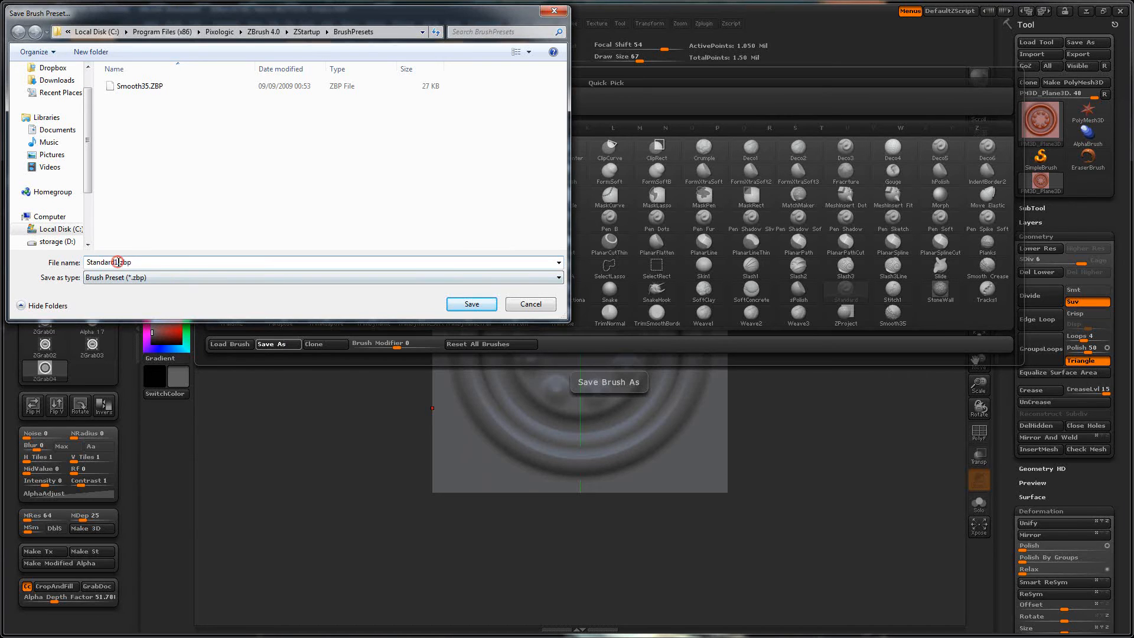
left_click_drag(116, 262, 83, 263)
left_click(466, 301)
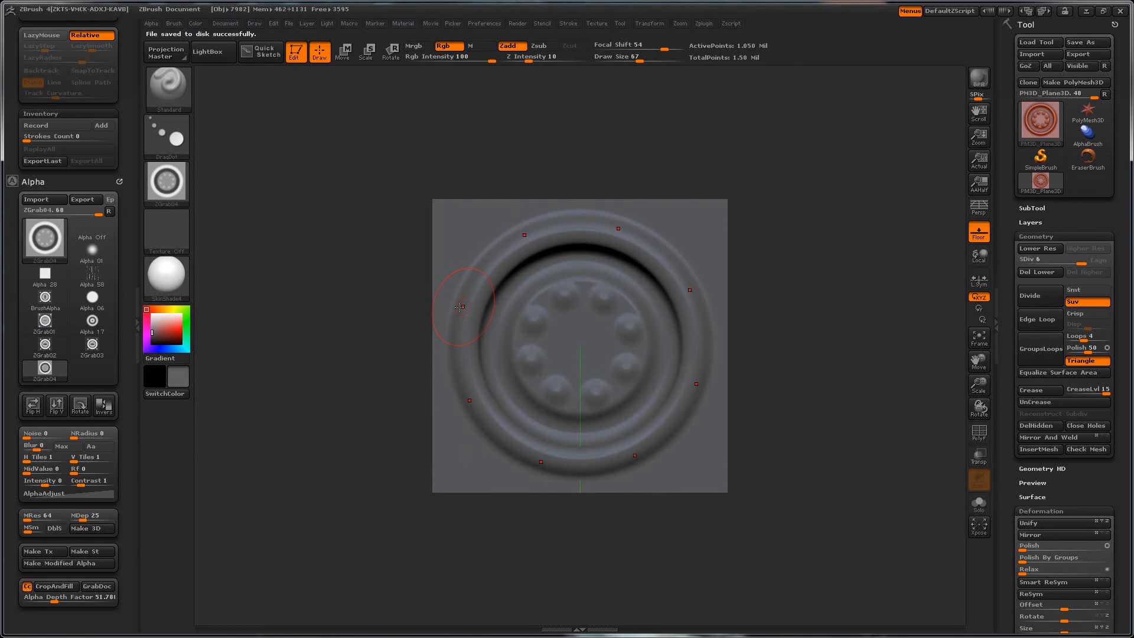
- Begin exporting the grabbed alpha ZGrab04 as a Photoshop PSD file and cancel the export
left_click(166, 182)
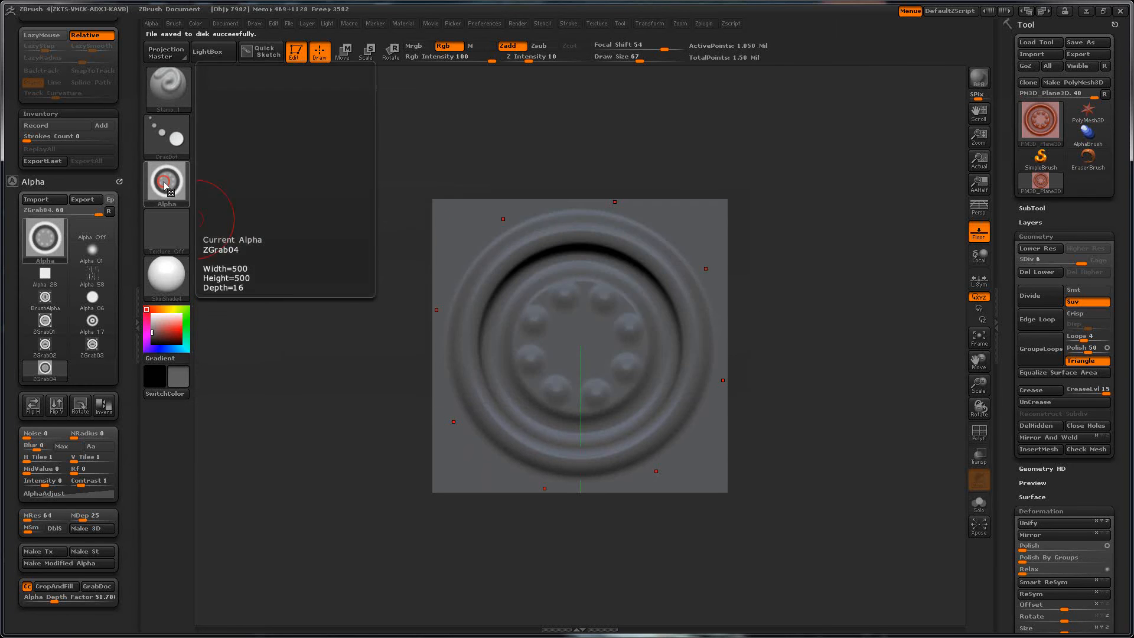
left_click(164, 182)
left_click(225, 204)
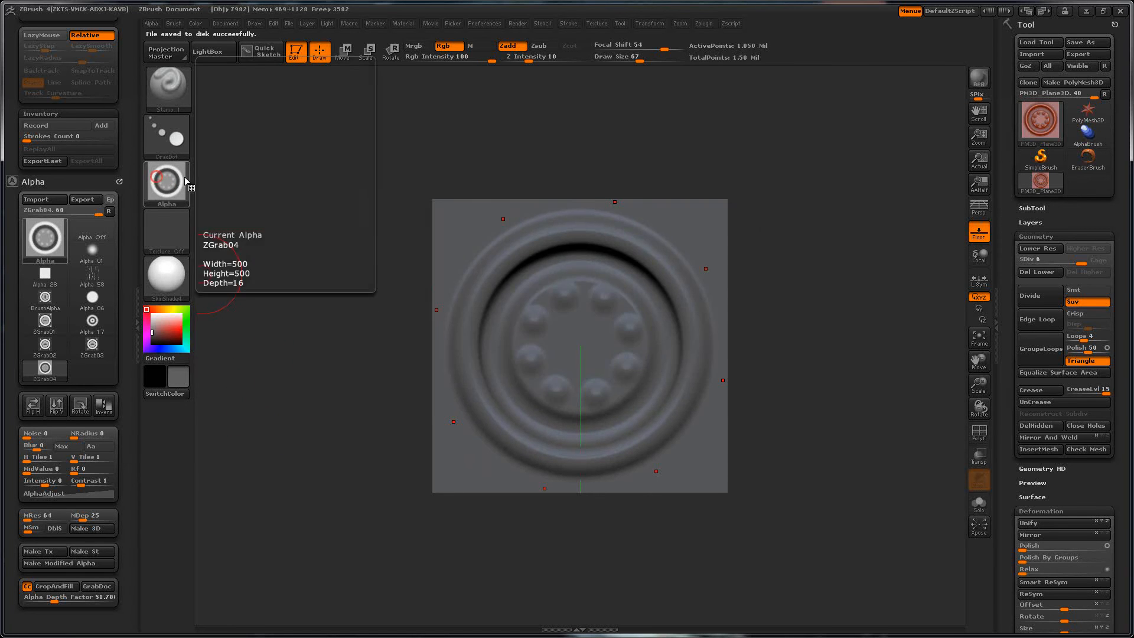
left_click(168, 181)
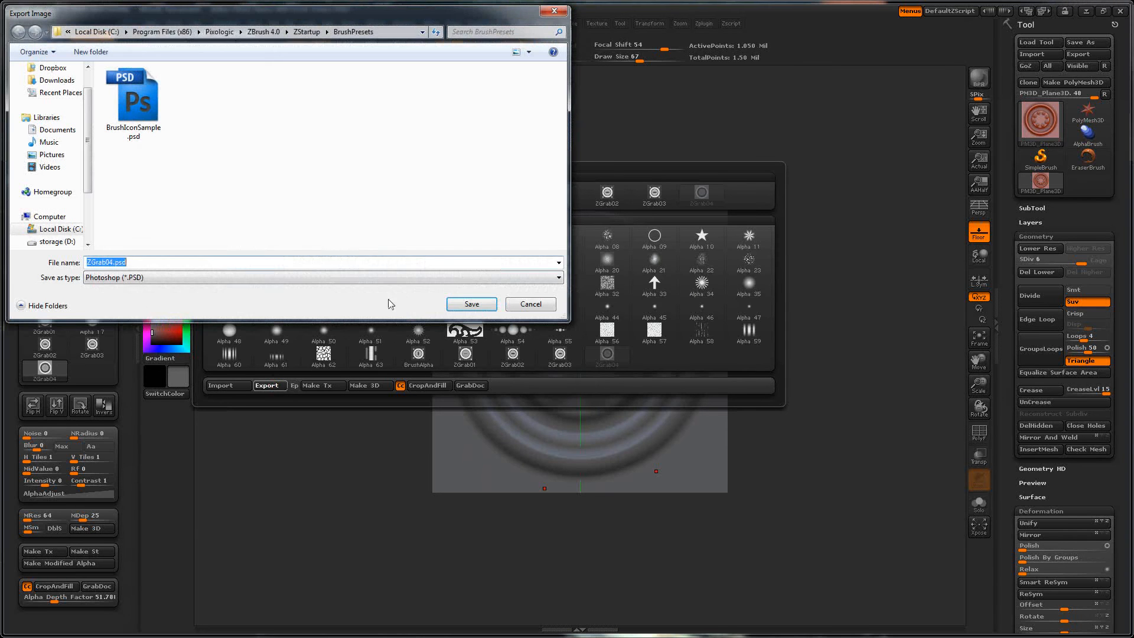
double_click(141, 261)
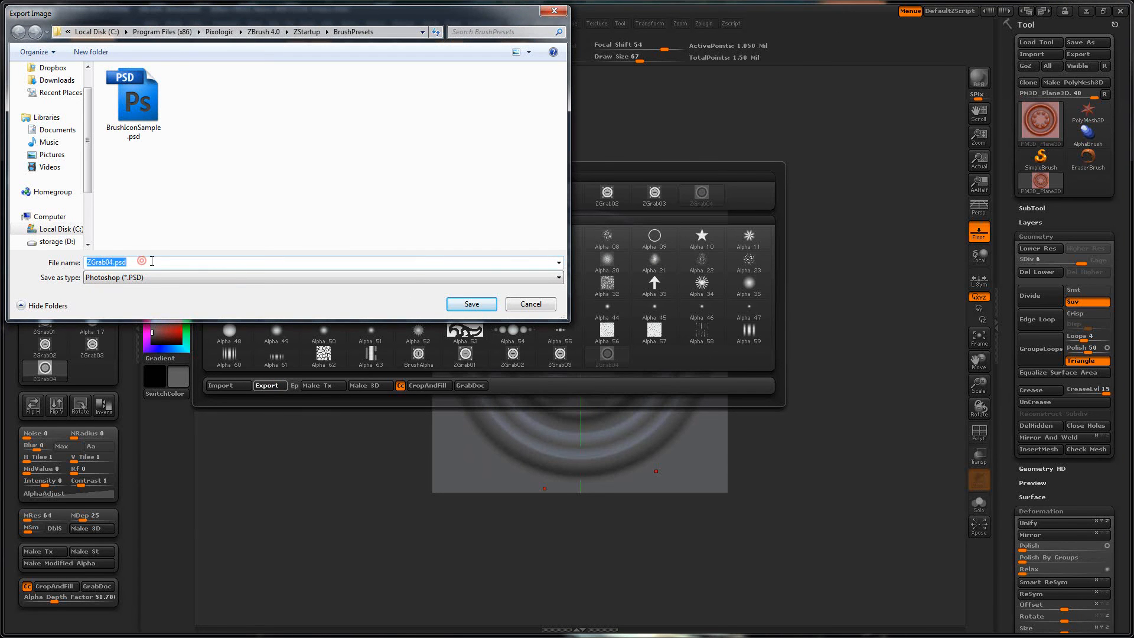
left_click(539, 303)
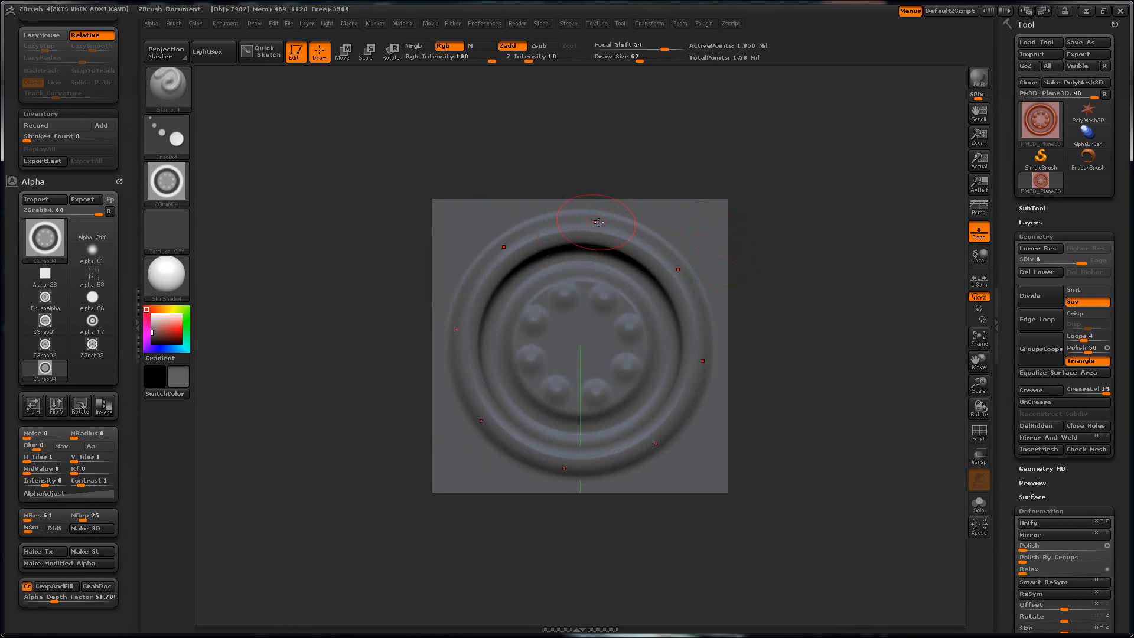
left_click_drag(622, 238, 685, 322)
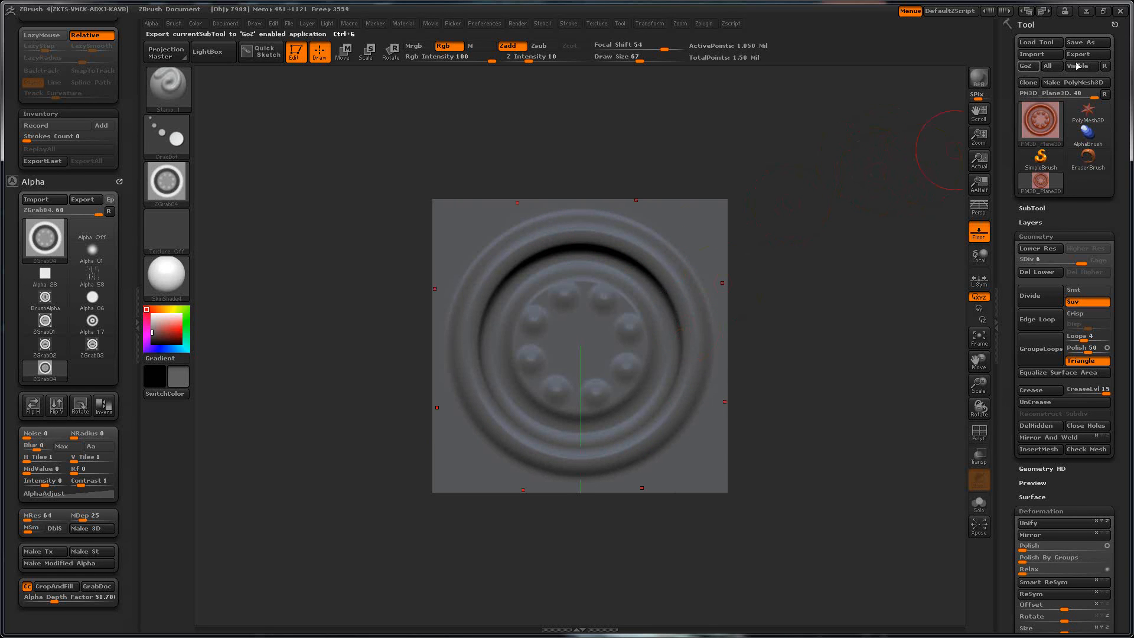